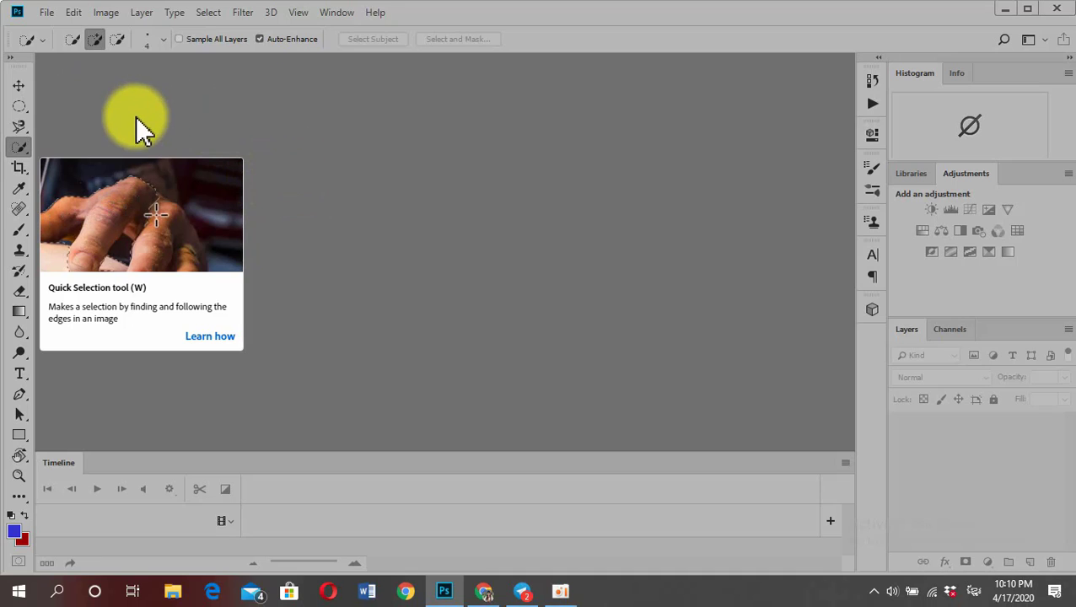
Create a blank white 1920 × 1080 document from the recent preset, keeping Quick Selection as the active tool.
left_click(44, 13)
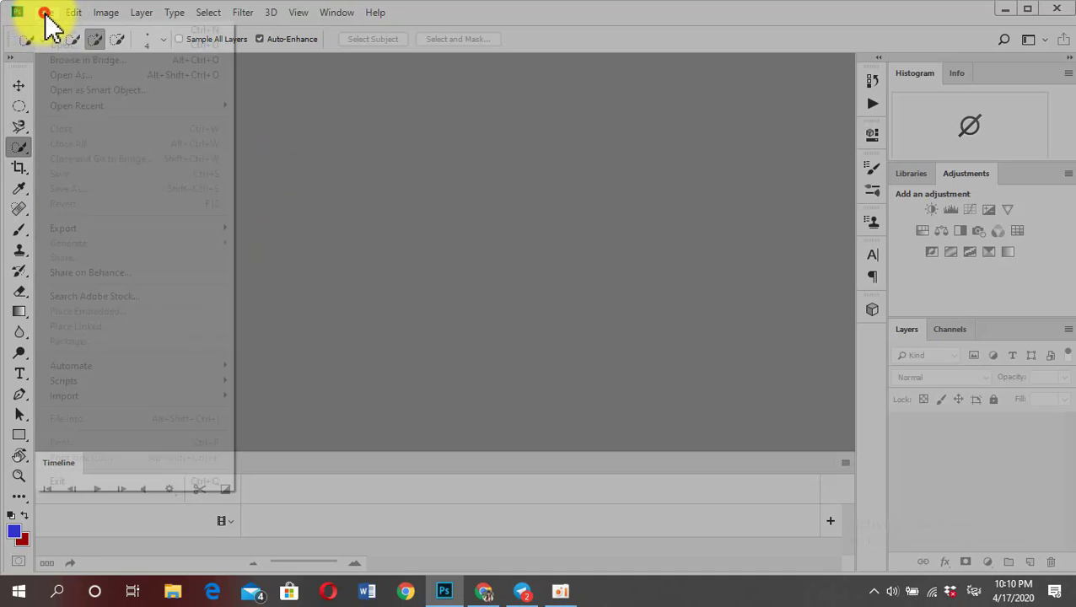
left_click(56, 29)
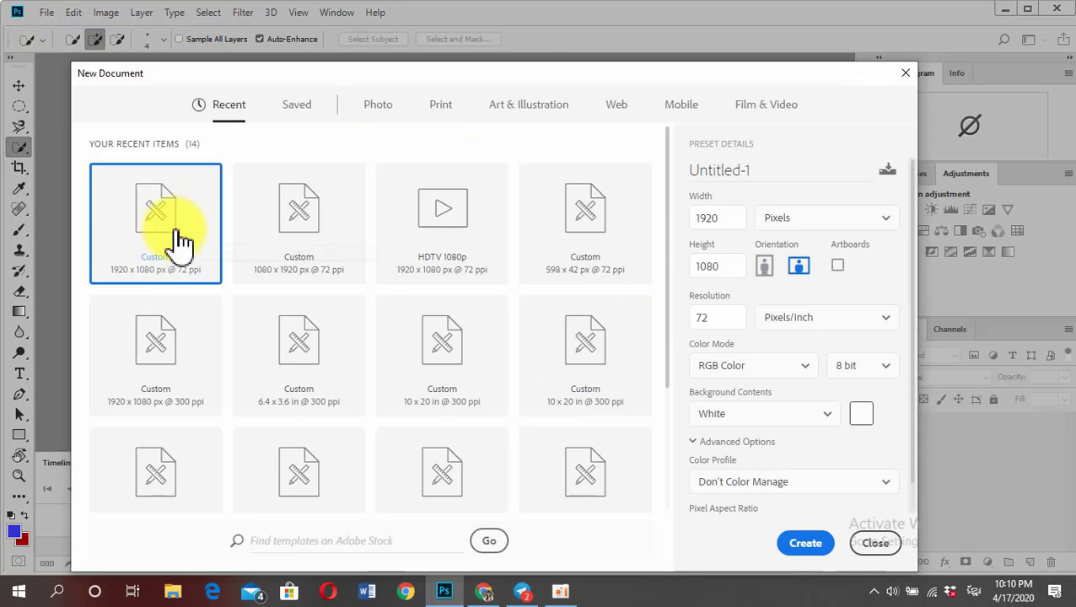
left_click(801, 544)
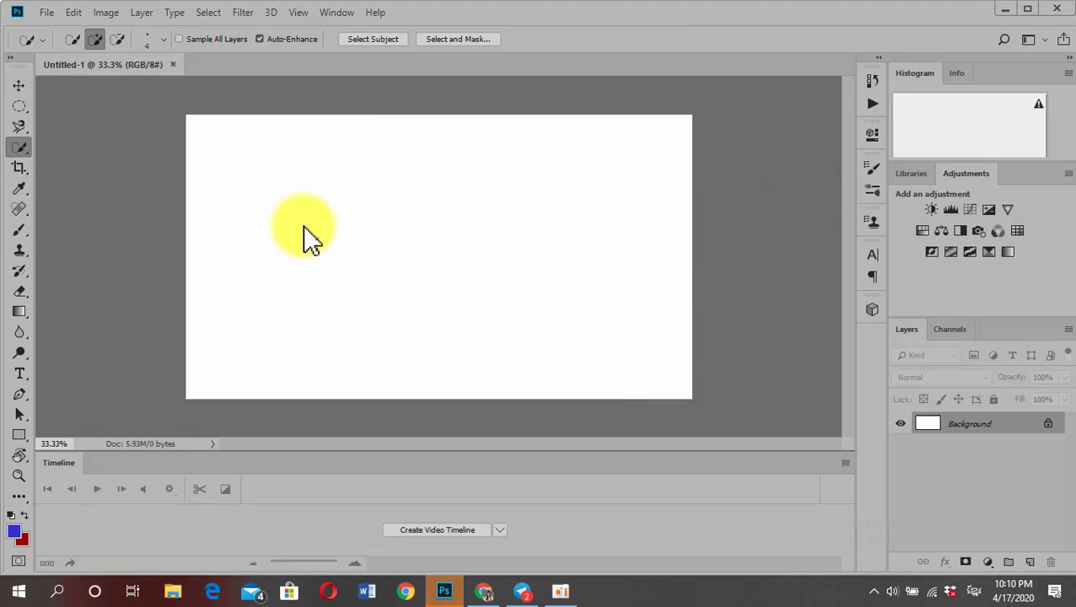
right_click(18, 149)
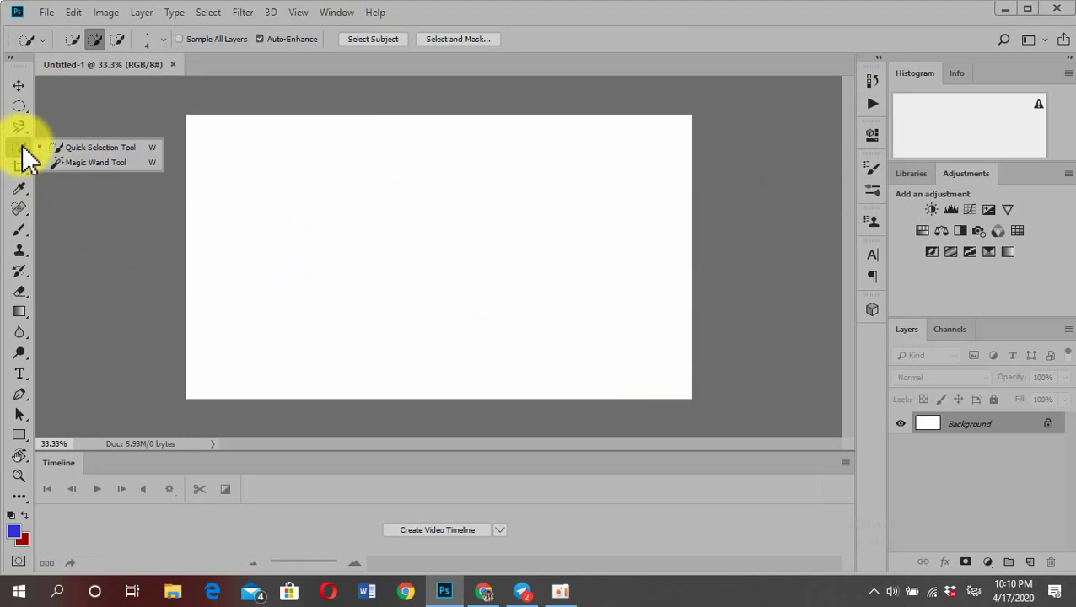
left_click(90, 149)
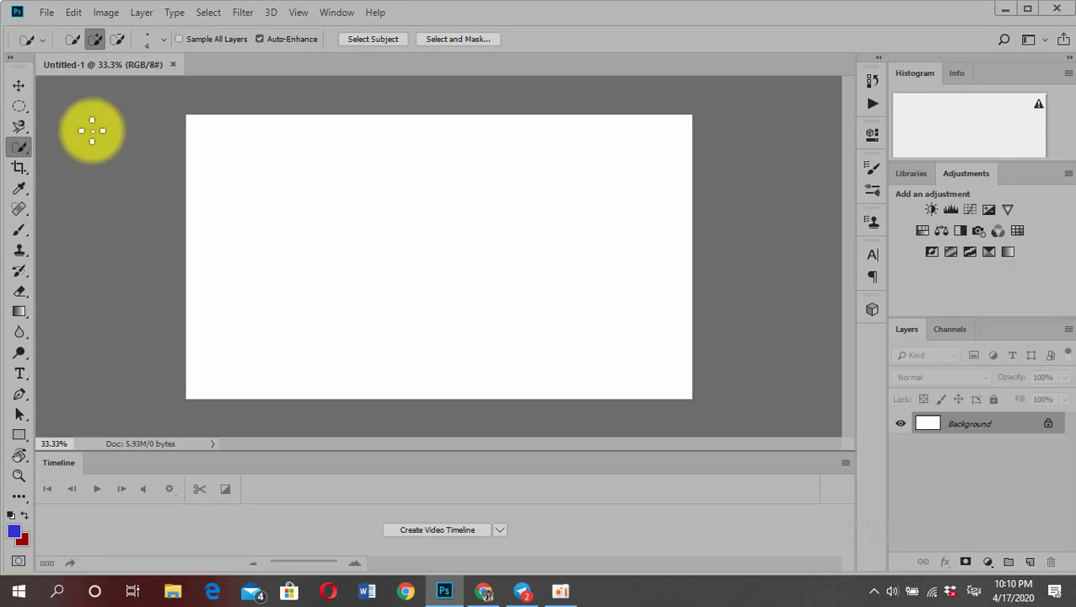
Open photo_2020-04-15_16-56-58.jpg, the long-haired woman's portrait, in its own tab.
left_click(46, 12)
key("Escape")
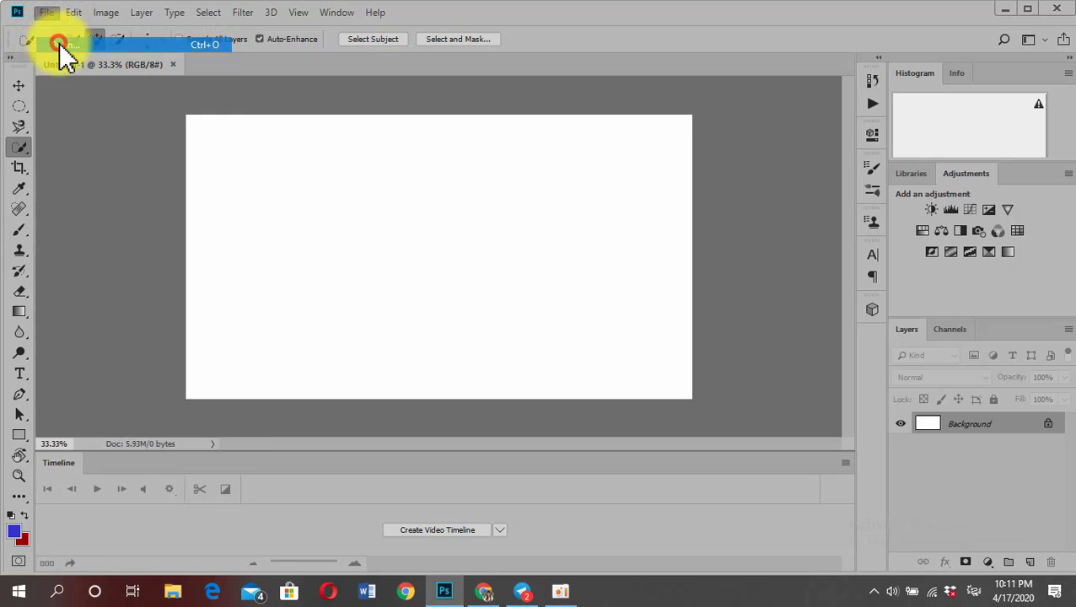
double_click(242, 94)
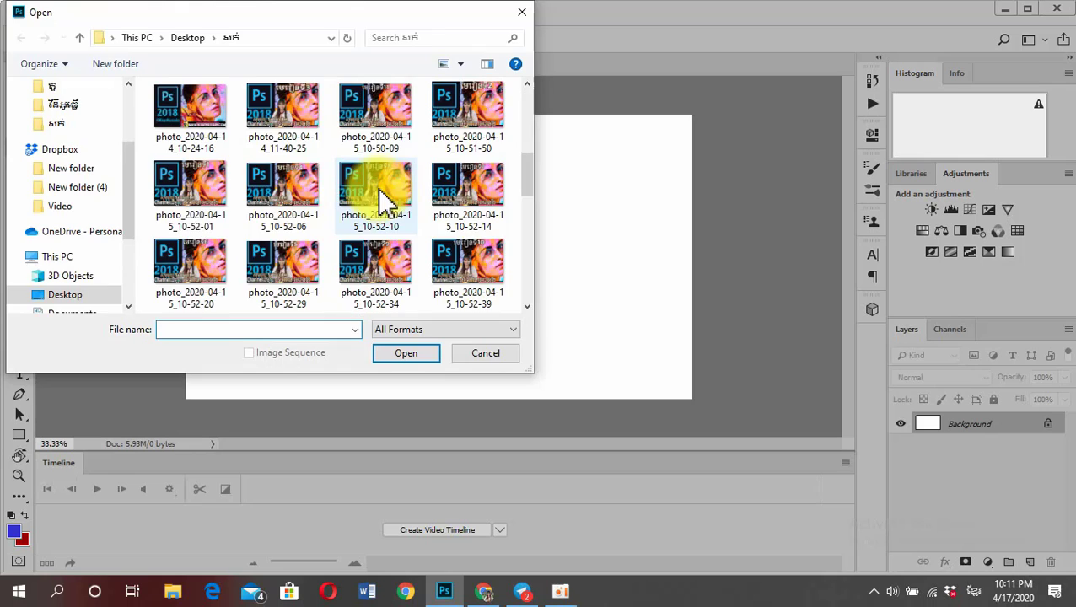
scroll(381, 207, "down", 5)
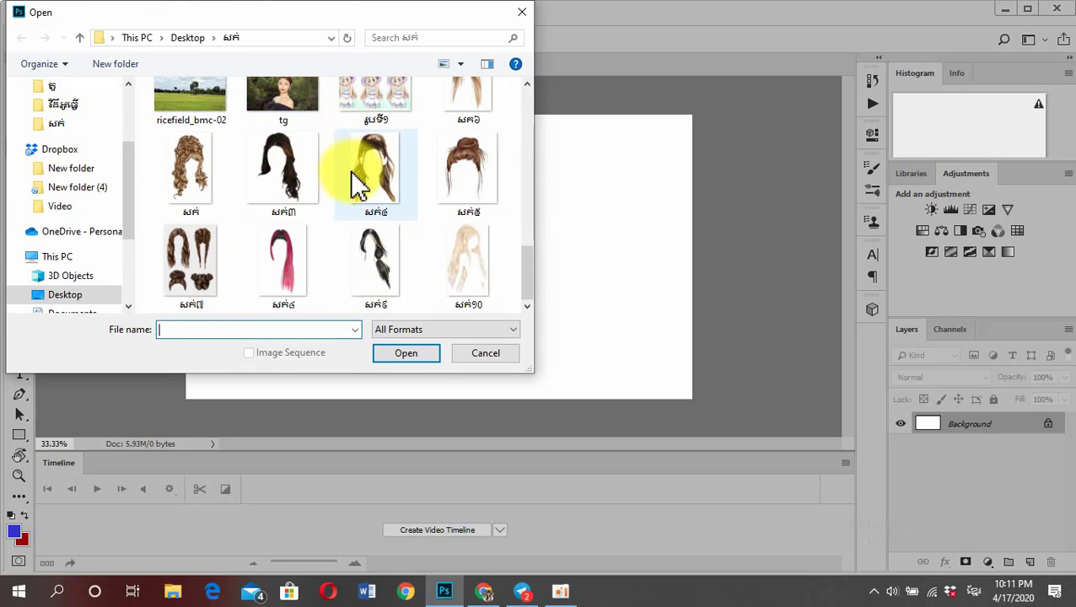
scroll(363, 175, "up", 3)
left_click(403, 236)
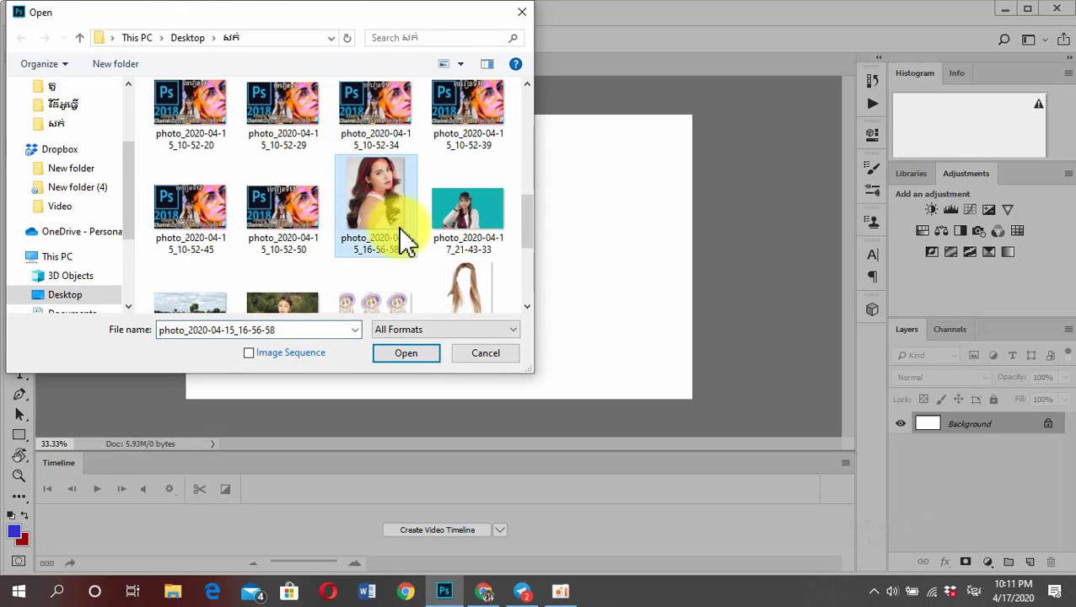
left_click(414, 354)
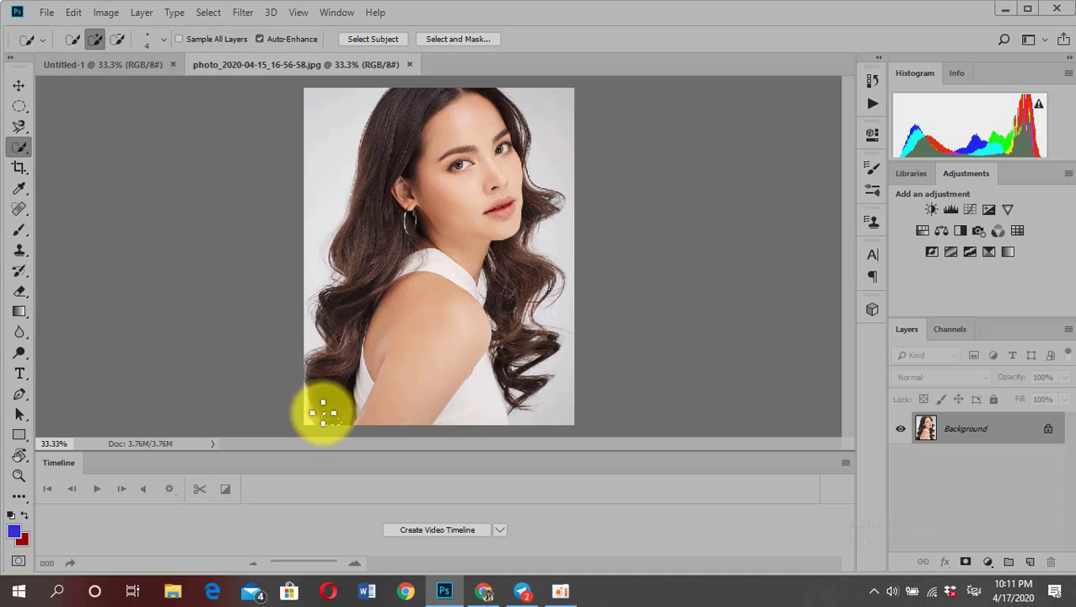
Quick-select the woman, then subtract the background beside her hair on the right, bottom-right and left.
mouse_move(323, 413)
left_mouse_down()
mouse_move(339, 262)
mouse_move(372, 125)
mouse_move(394, 101)
mouse_move(498, 107)
mouse_move(505, 168)
mouse_move(533, 224)
mouse_move(526, 267)
mouse_move(550, 278)
mouse_move(516, 343)
mouse_move(533, 348)
mouse_move(536, 382)
mouse_move(524, 403)
mouse_move(492, 420)
mouse_move(413, 396)
mouse_move(428, 355)
mouse_move(393, 389)
mouse_move(309, 348)
mouse_move(334, 331)
mouse_move(325, 316)
left_mouse_up()
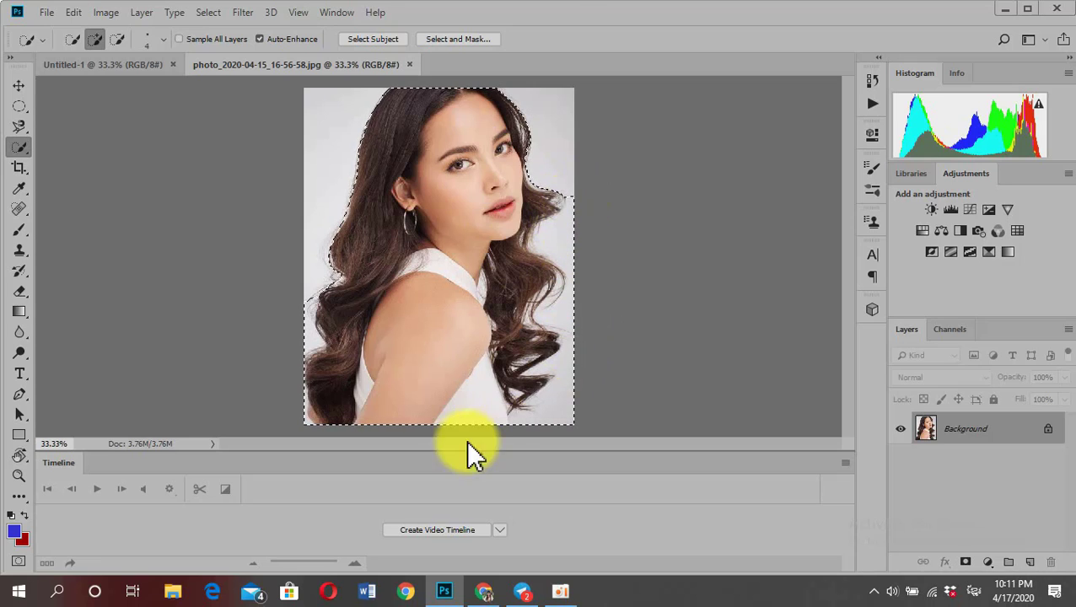
left_click(119, 38)
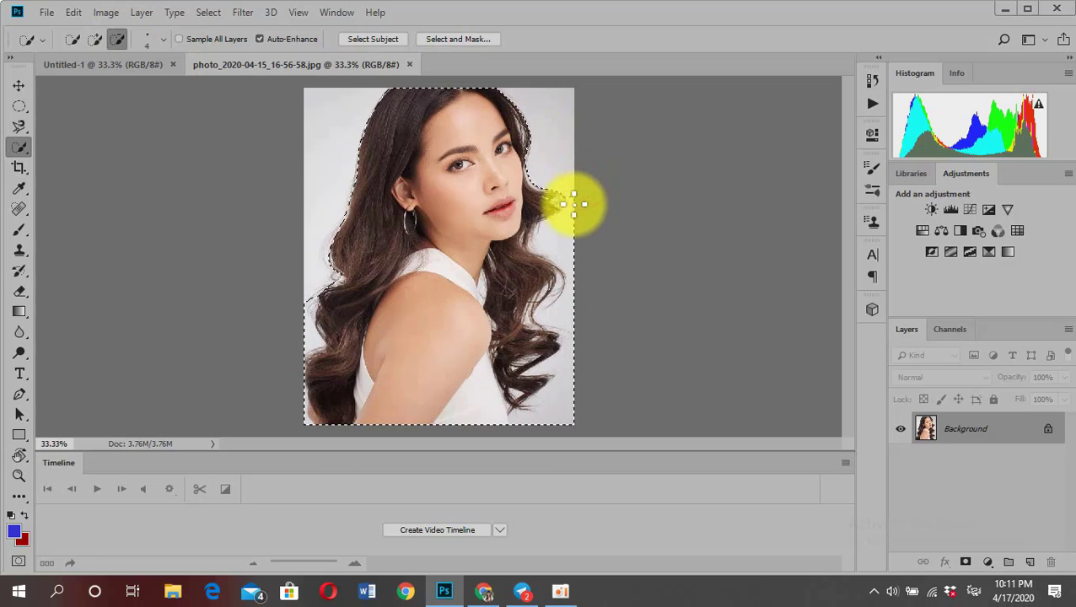
mouse_move(566, 218)
left_mouse_down()
mouse_move(566, 304)
mouse_move(545, 316)
mouse_move(564, 317)
left_mouse_up()
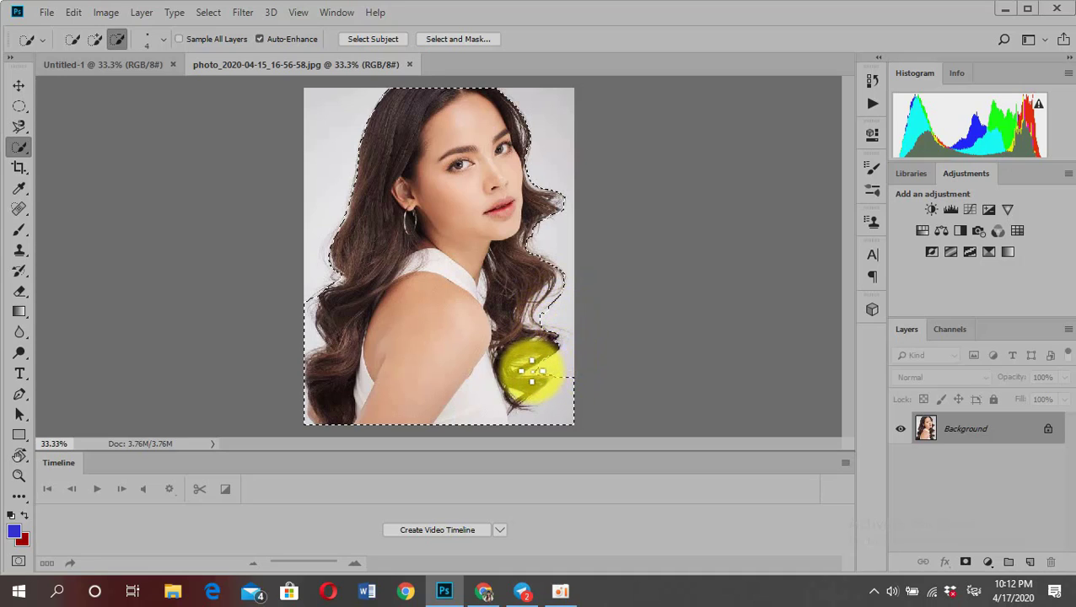
mouse_move(530, 372)
left_mouse_down()
mouse_move(572, 385)
mouse_move(557, 405)
left_mouse_up()
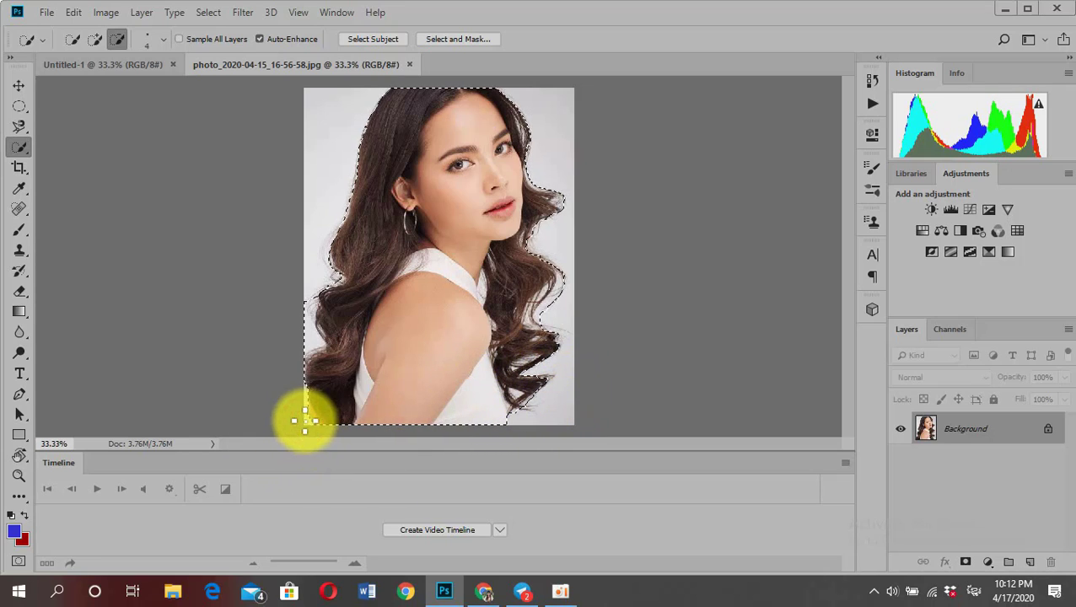
left_click_drag(281, 308, 311, 336)
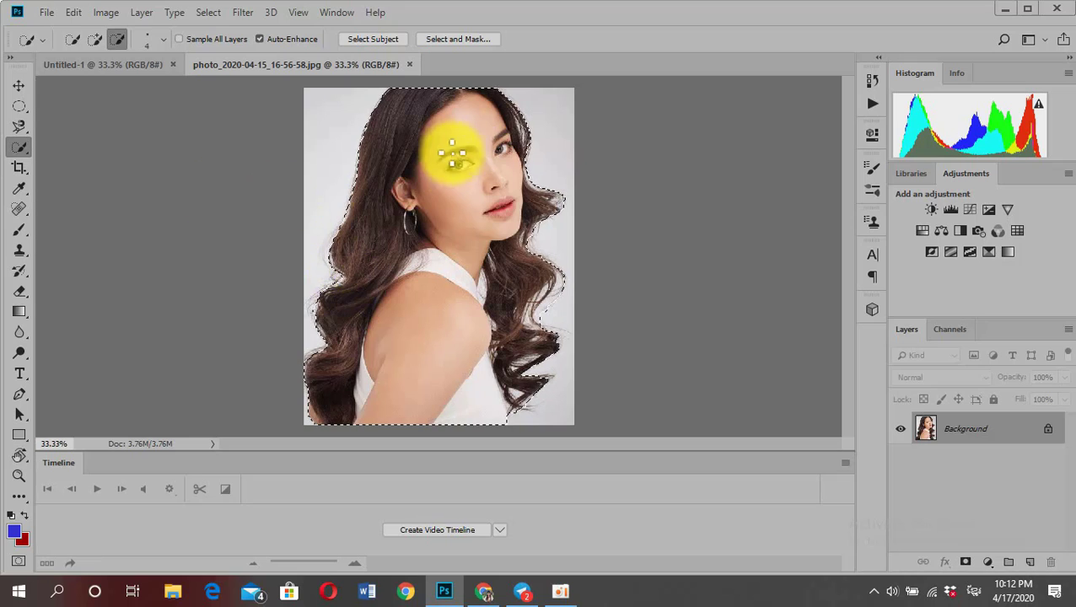
Apply Select > Modify > Smooth to the woman's selection with a small sample radius.
left_click(208, 13)
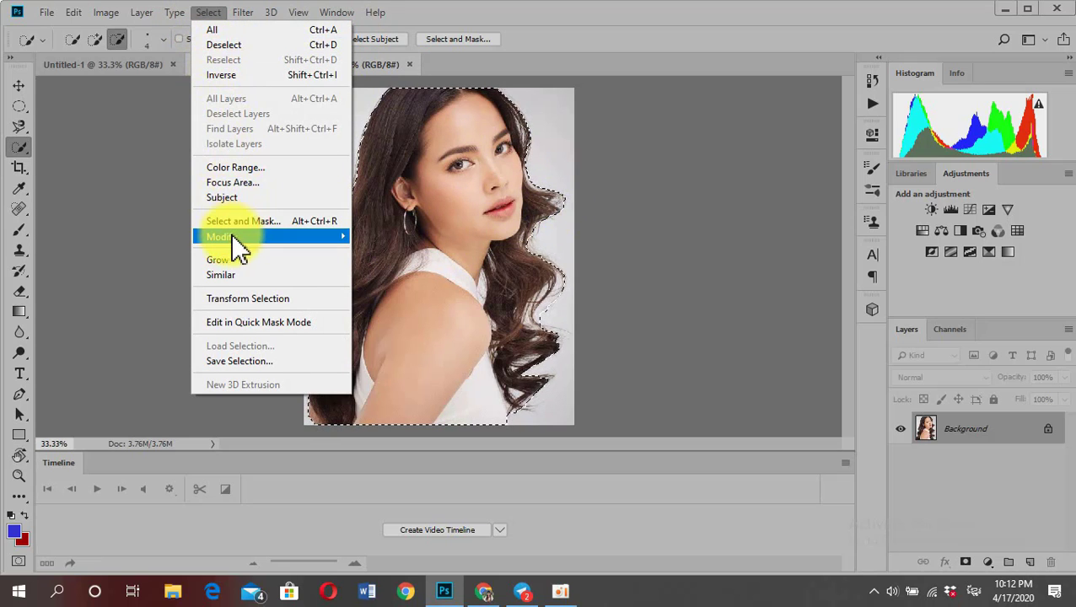
mouse_move(221, 236)
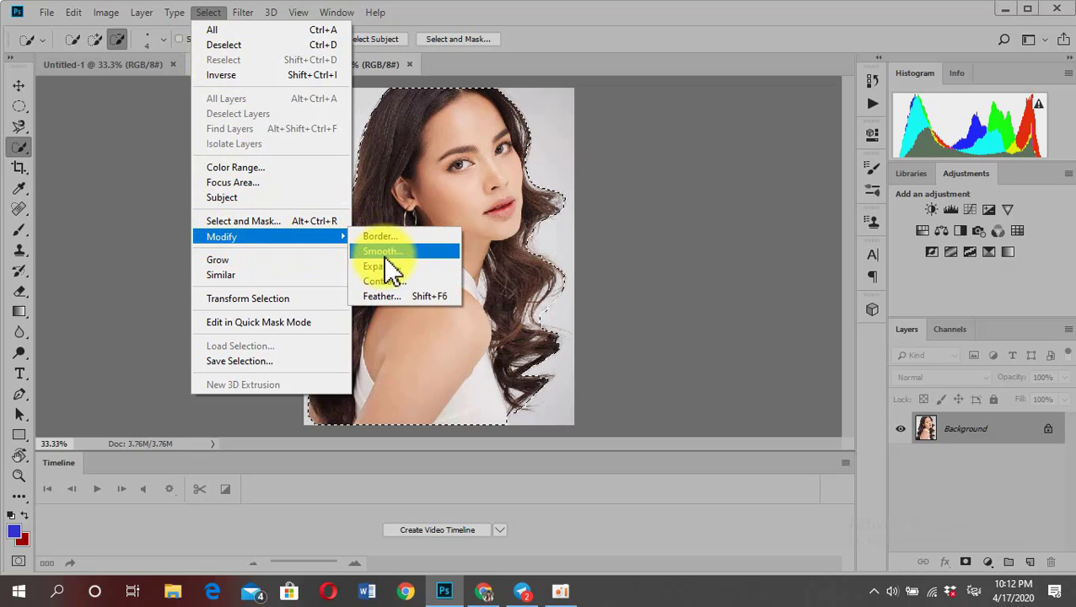
left_click(385, 251)
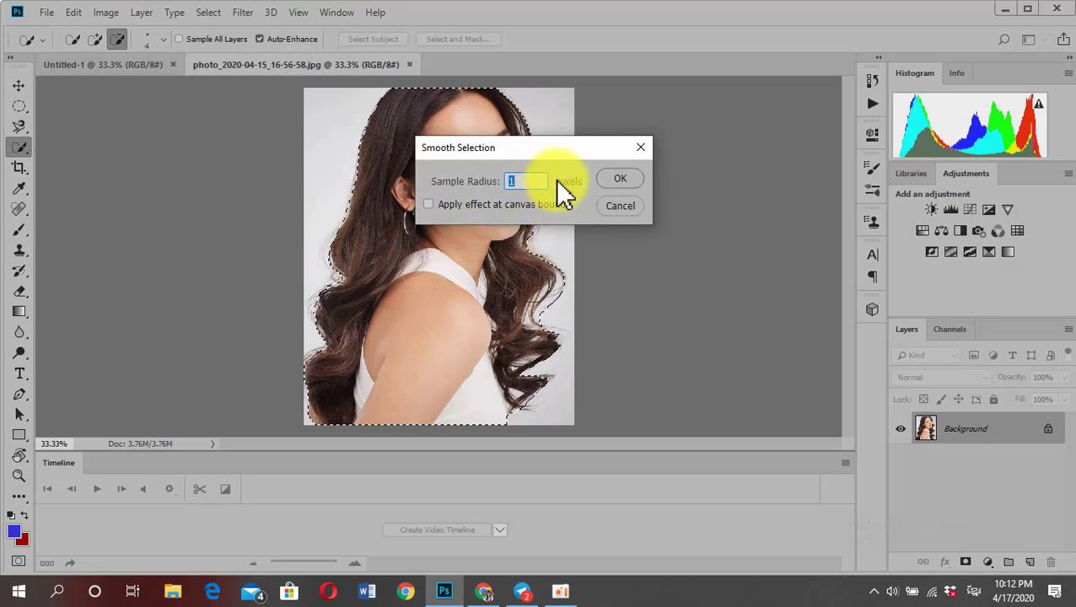
type("3")
left_click(620, 178)
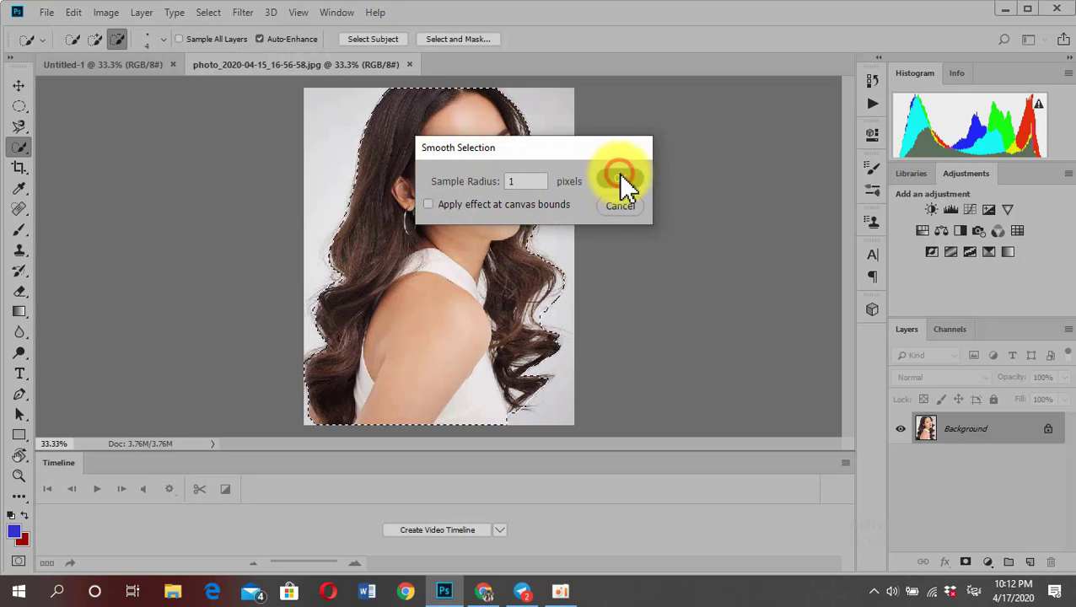
Enter Select and Mask with the View mode set to Overlay.
left_click(459, 39)
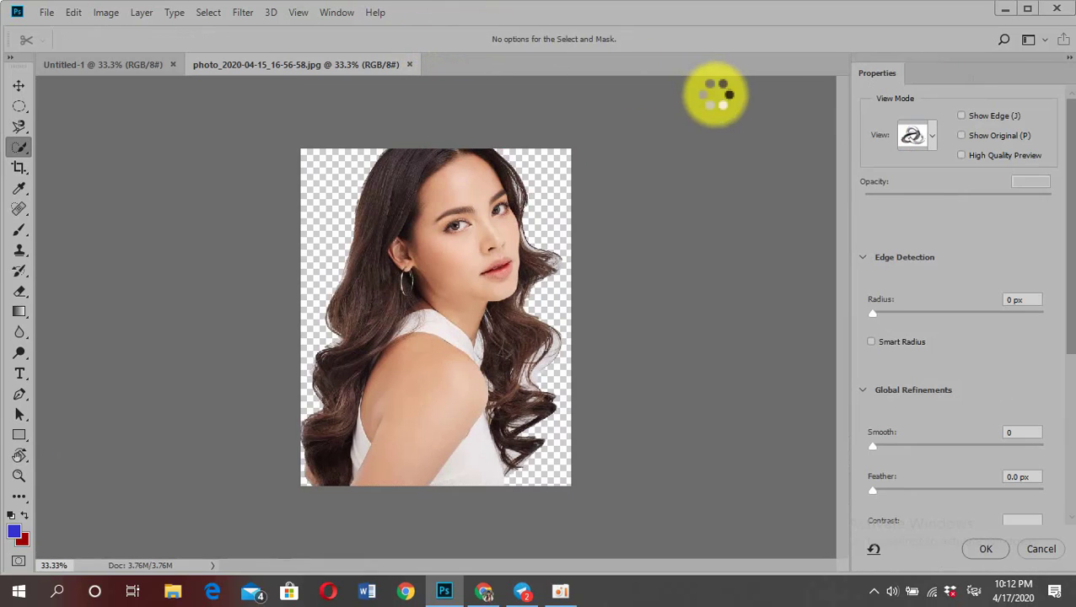
left_click(918, 145)
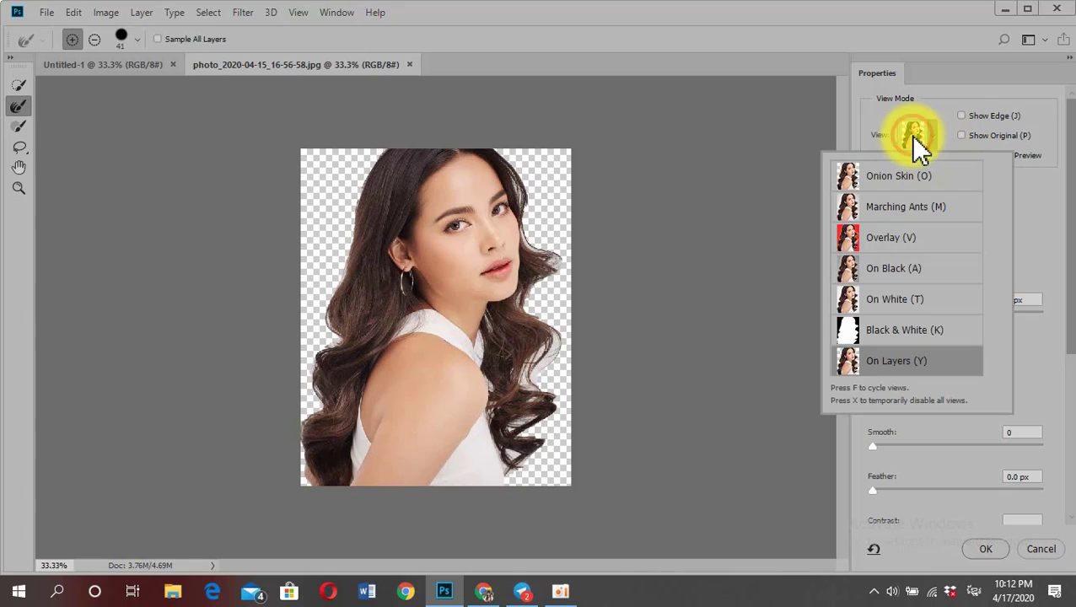
left_click(877, 238)
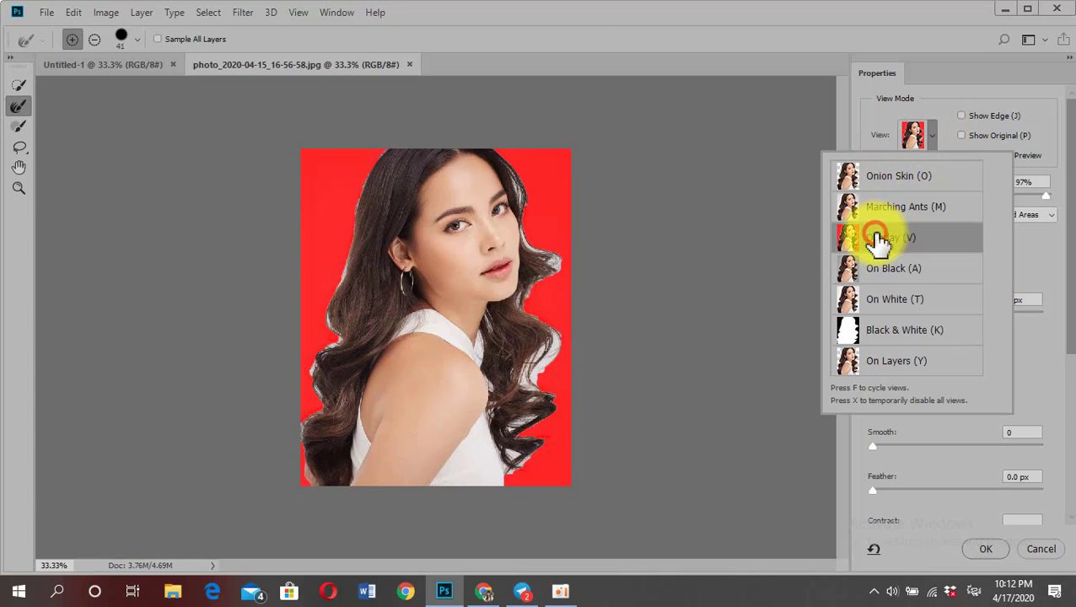
Brush along the woman's left and right hair edges to refine the mask.
left_click_drag(523, 292, 541, 379)
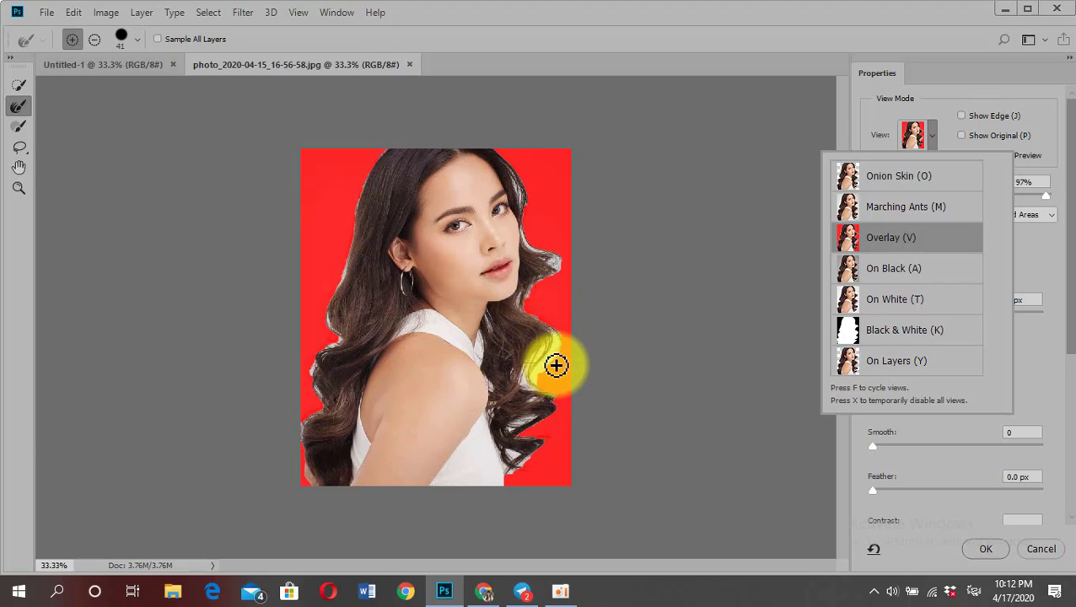
left_click_drag(343, 348, 343, 300)
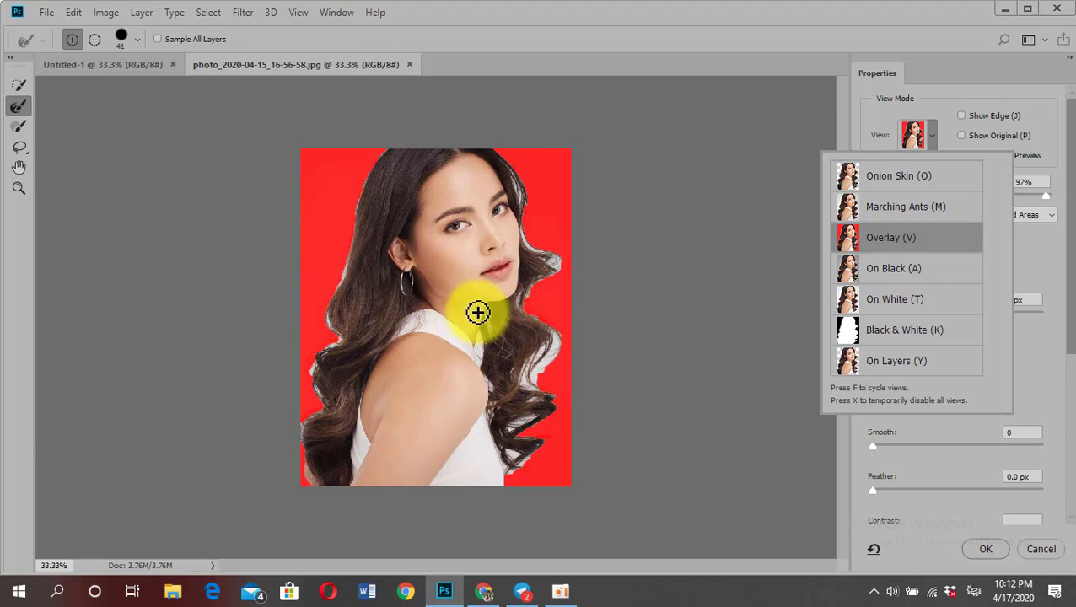
left_click_drag(514, 199, 516, 420)
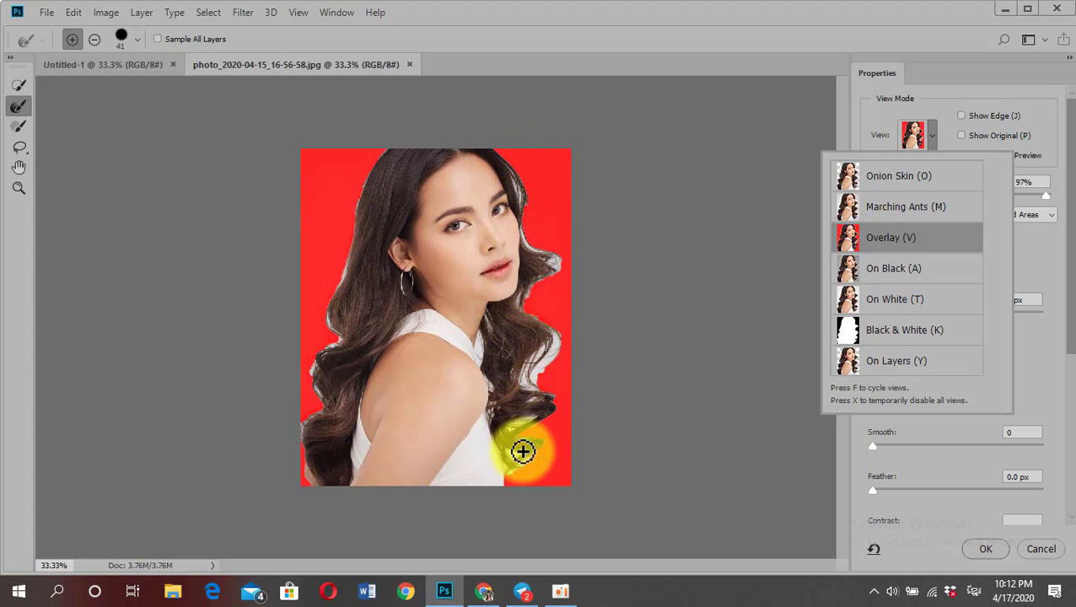
mouse_move(516, 420)
left_mouse_down()
mouse_move(540, 176)
mouse_move(717, 336)
left_mouse_up()
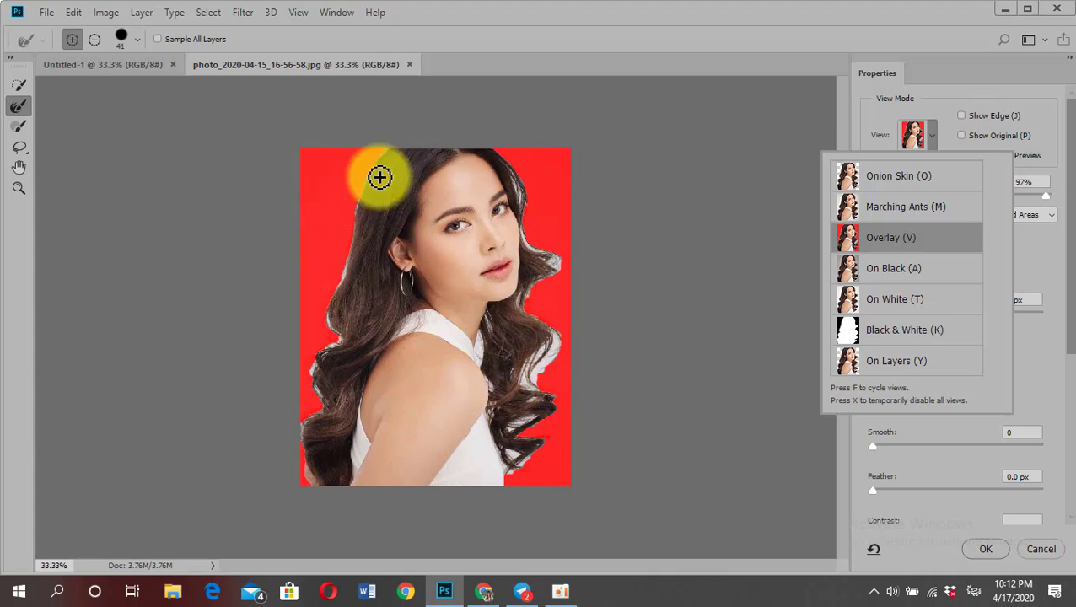
left_click(717, 336)
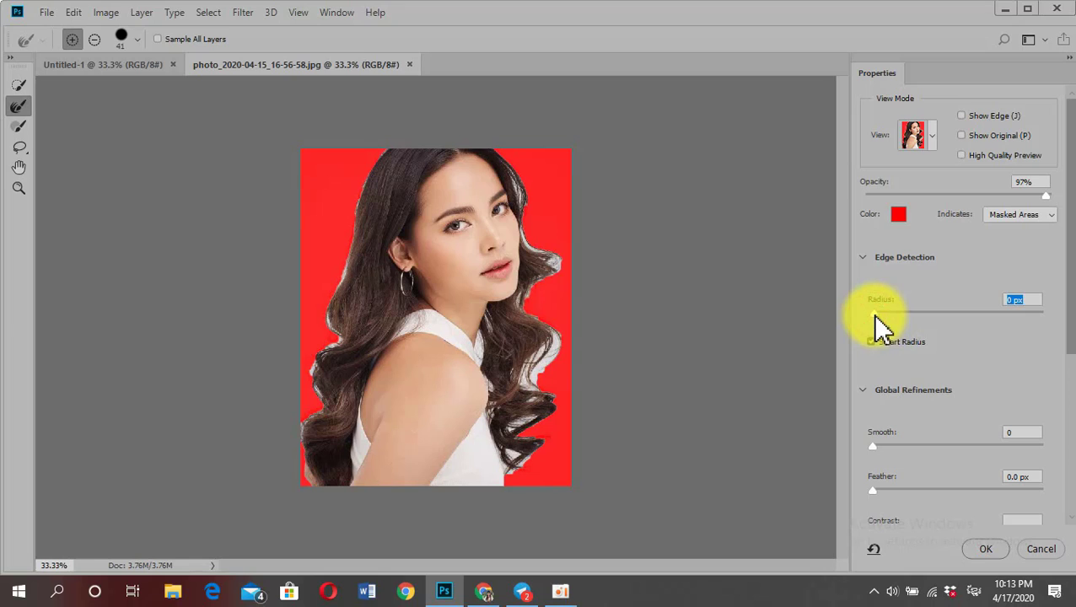
Set a 3-pixel edge radius, test Smooth, Feather and Contrast, then leave all three at zero.
left_click_drag(884, 315, 893, 315)
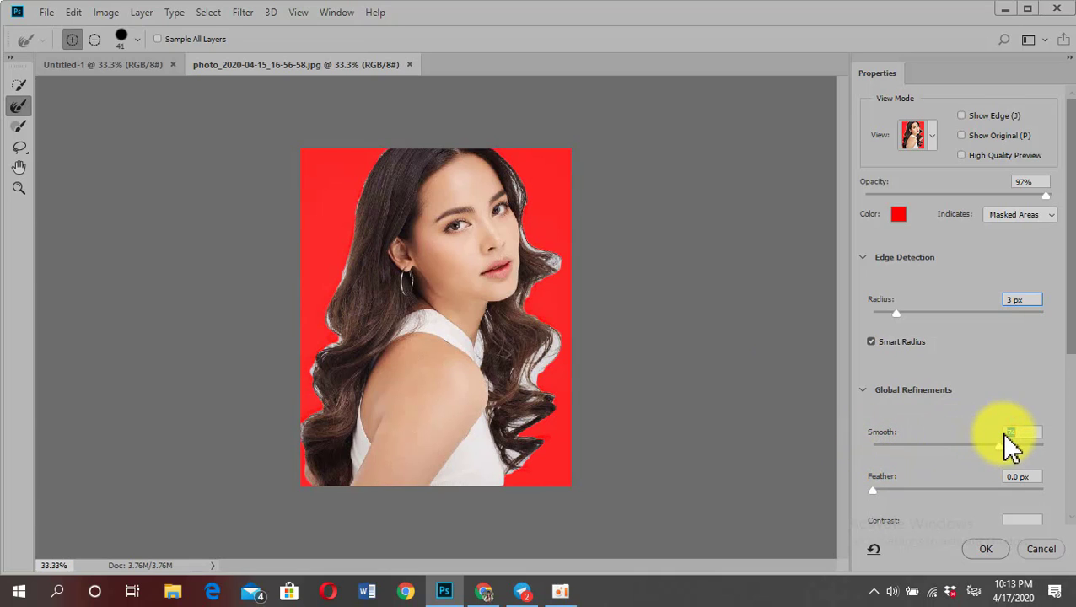
left_click_drag(1023, 446, 1064, 472)
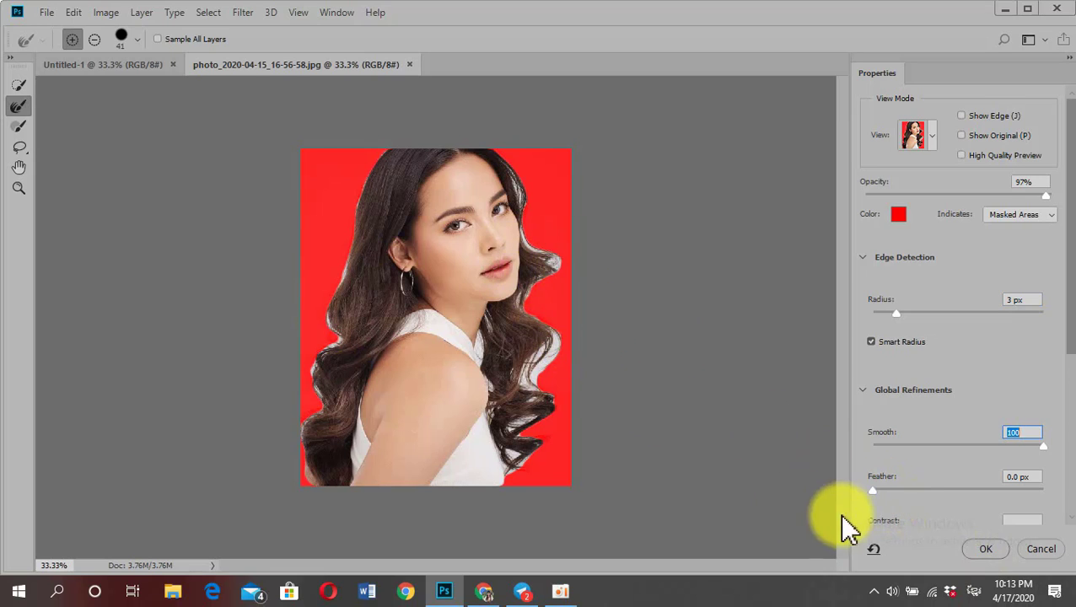
mouse_move(873, 492)
left_mouse_down()
mouse_move(981, 490)
mouse_move(937, 494)
left_mouse_up()
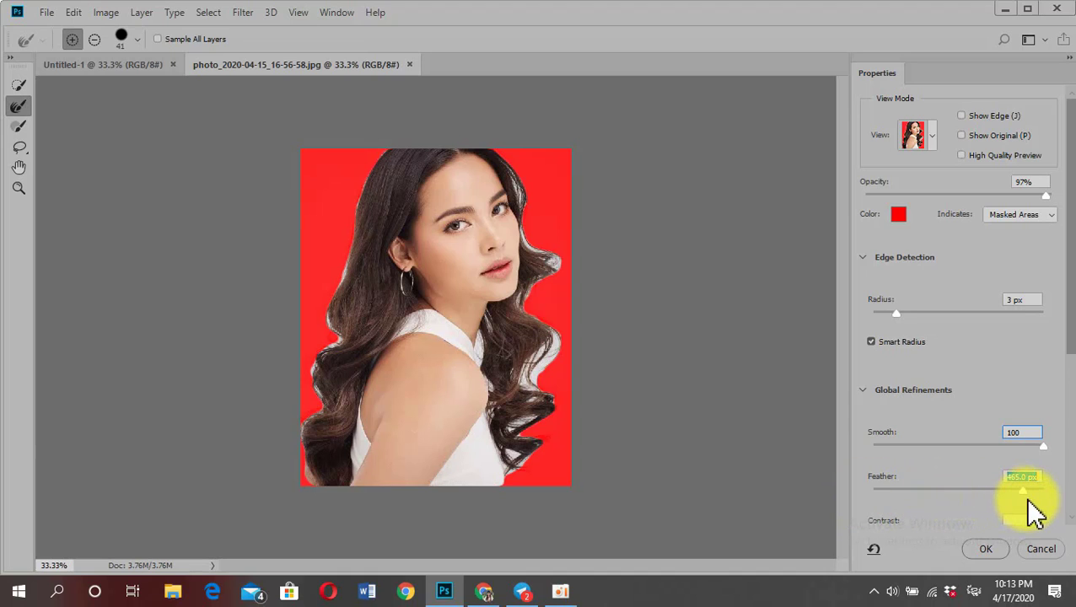
left_click_drag(1028, 499, 970, 504)
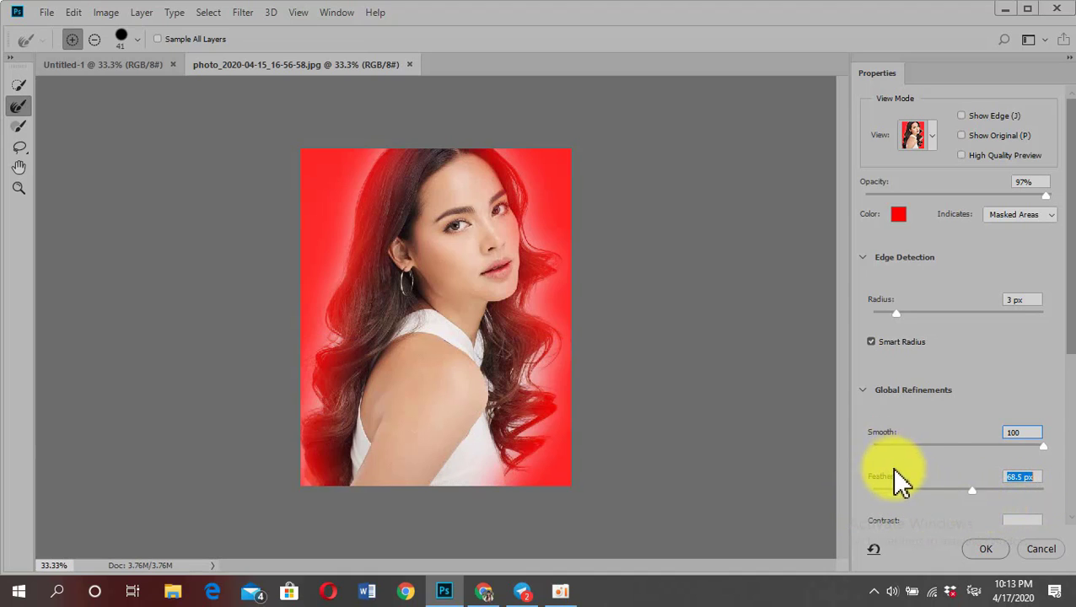
scroll(893, 469, "down", 2)
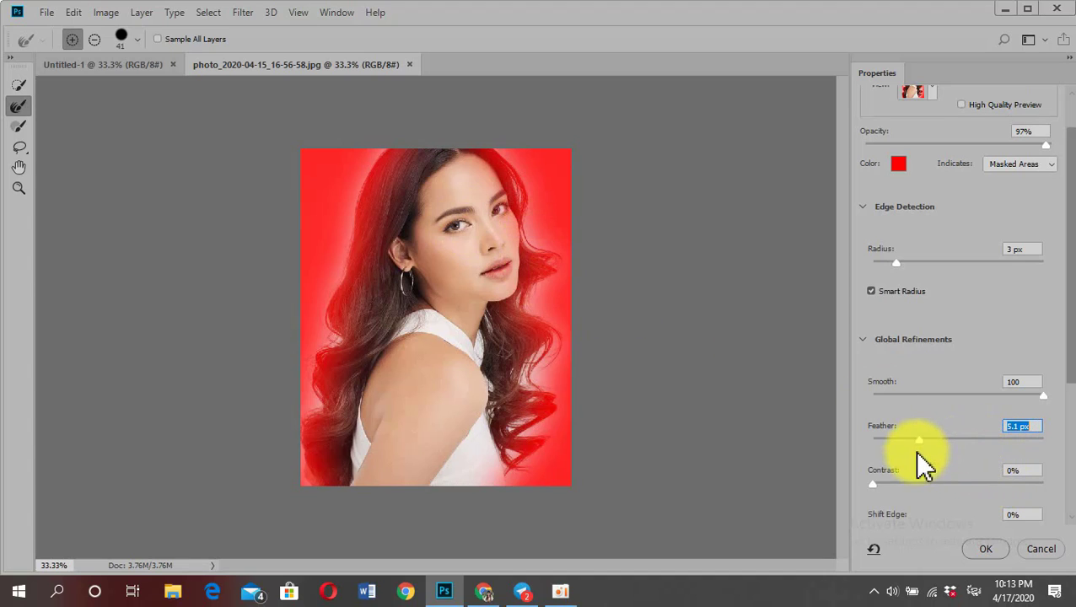
left_click_drag(916, 450, 884, 457)
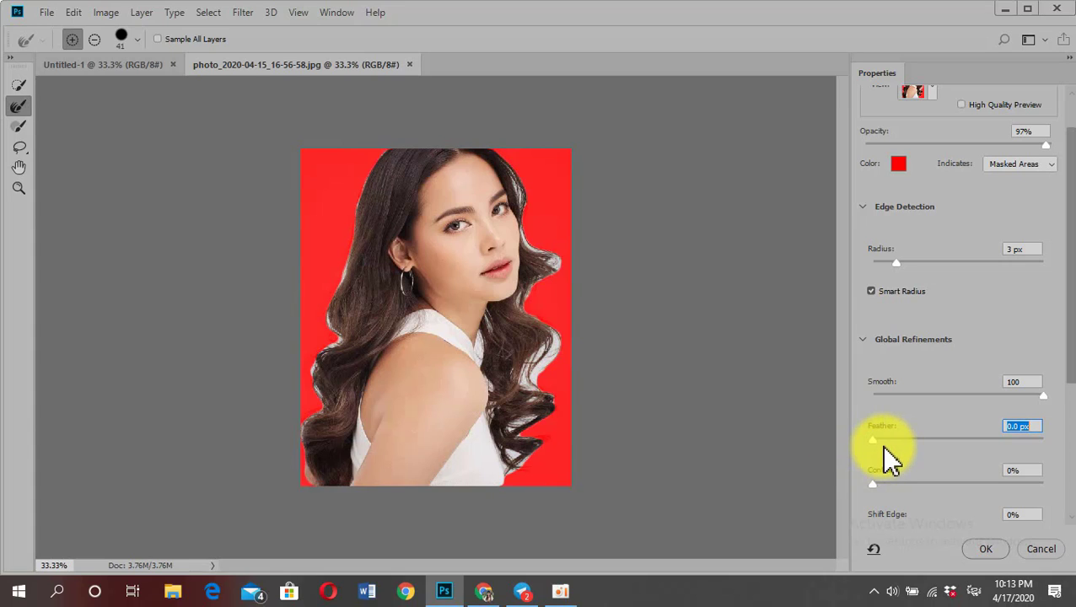
mouse_move(877, 444)
left_mouse_down()
mouse_move(895, 439)
mouse_move(817, 442)
left_mouse_up()
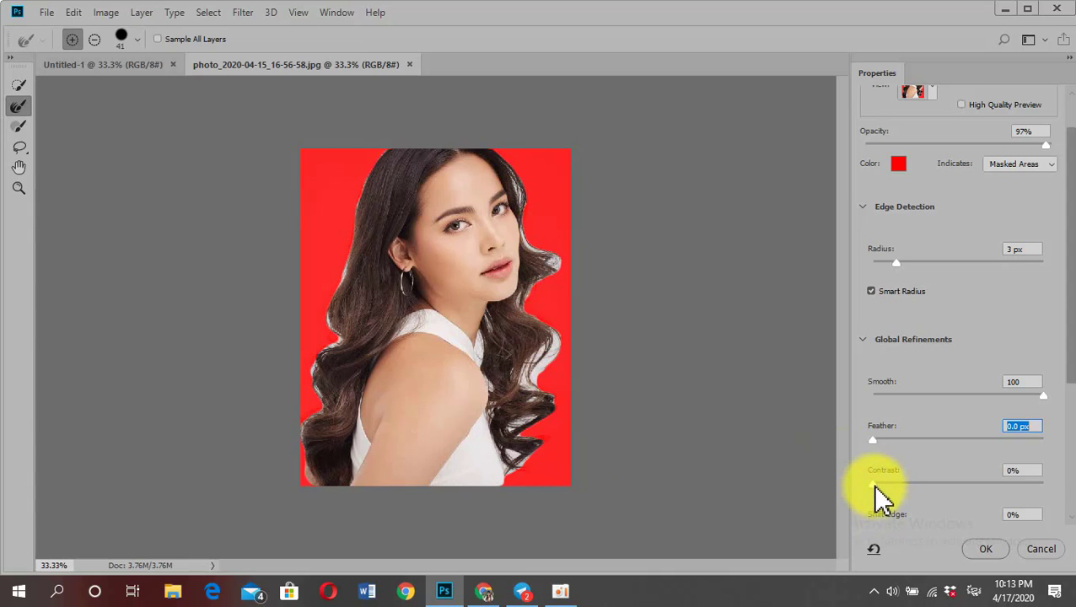
left_click_drag(874, 486, 911, 483)
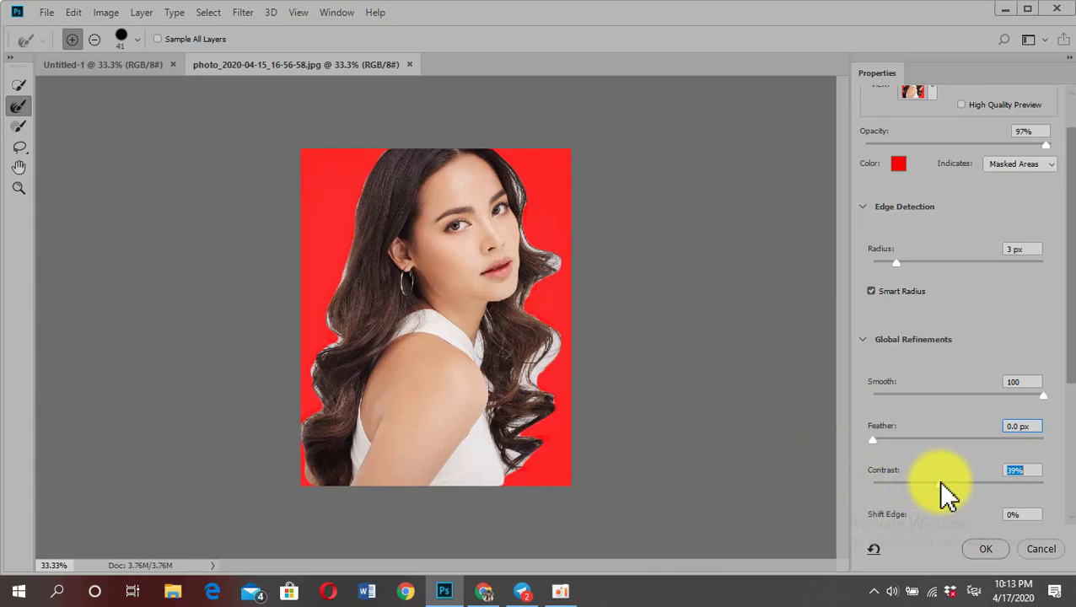
left_click_drag(942, 485, 823, 487)
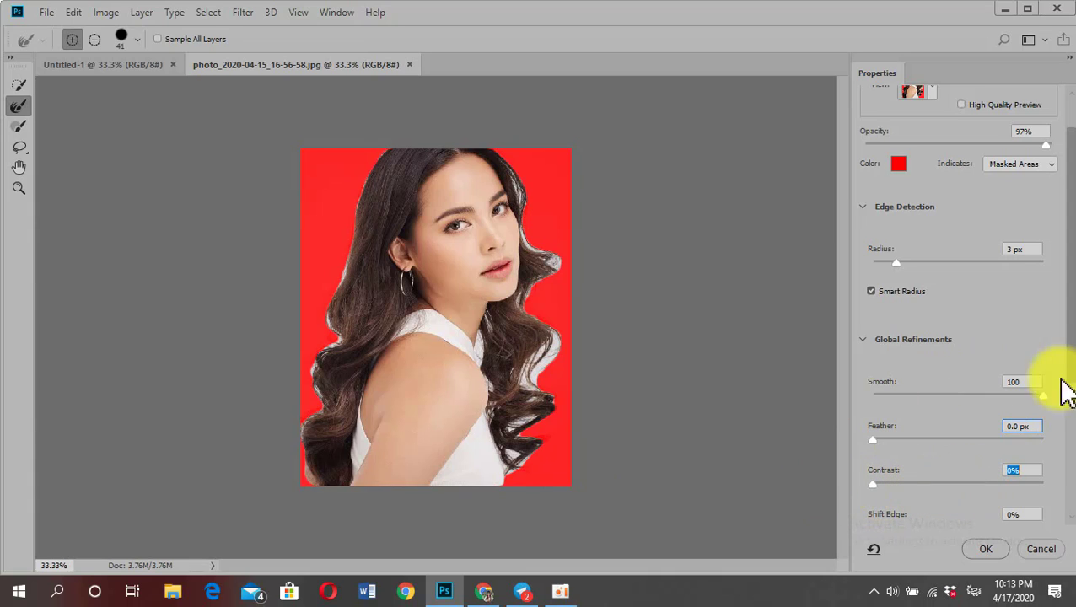
left_click_drag(1040, 394, 865, 409)
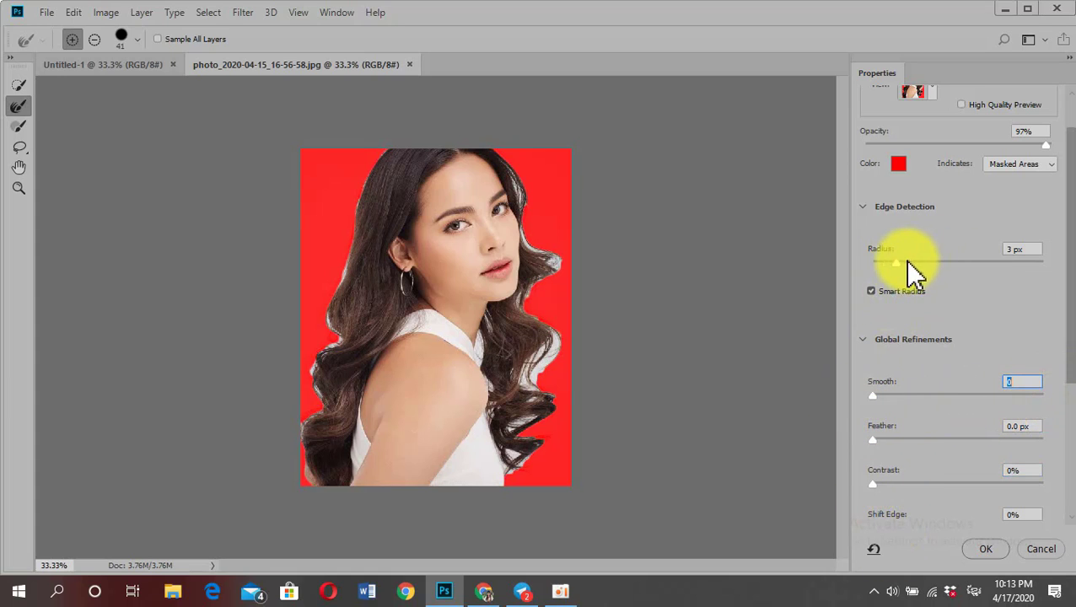
Use the Refine Edge Brush along the woman's lower-right hair strands.
left_click(18, 105)
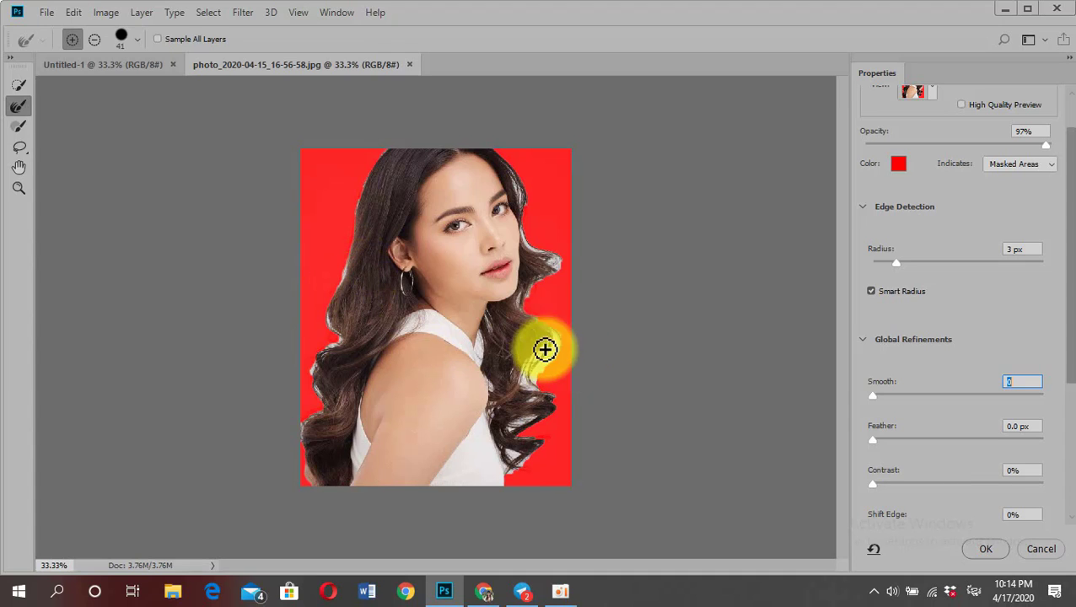
mouse_move(560, 374)
left_mouse_down()
mouse_move(538, 372)
mouse_move(557, 355)
mouse_move(548, 346)
mouse_move(529, 360)
mouse_move(524, 388)
mouse_move(513, 364)
mouse_move(529, 389)
mouse_move(560, 348)
mouse_move(548, 320)
mouse_move(519, 305)
mouse_move(553, 262)
mouse_move(549, 247)
mouse_move(542, 263)
mouse_move(521, 241)
mouse_move(517, 250)
mouse_move(526, 233)
mouse_move(512, 168)
mouse_move(530, 240)
mouse_move(505, 148)
mouse_move(399, 201)
mouse_move(365, 179)
mouse_move(379, 158)
mouse_move(351, 220)
mouse_move(341, 276)
mouse_move(360, 223)
mouse_move(331, 329)
mouse_move(327, 319)
mouse_move(338, 339)
mouse_move(319, 305)
mouse_move(342, 332)
mouse_move(321, 346)
mouse_move(325, 335)
left_mouse_up()
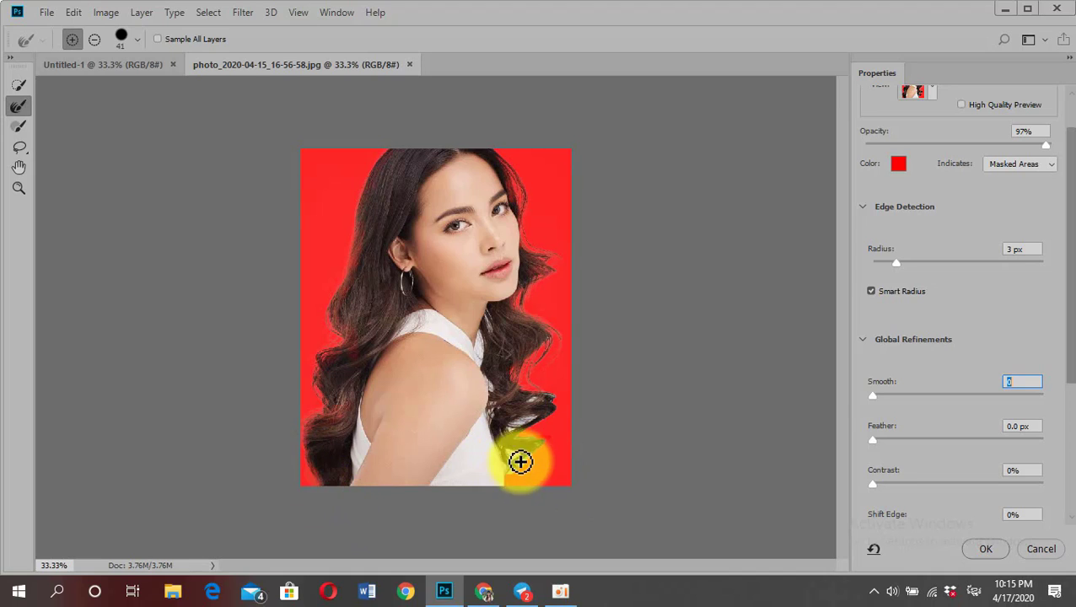
mouse_move(520, 461)
left_mouse_down()
mouse_move(514, 468)
mouse_move(543, 451)
mouse_move(520, 469)
mouse_move(510, 454)
left_mouse_up()
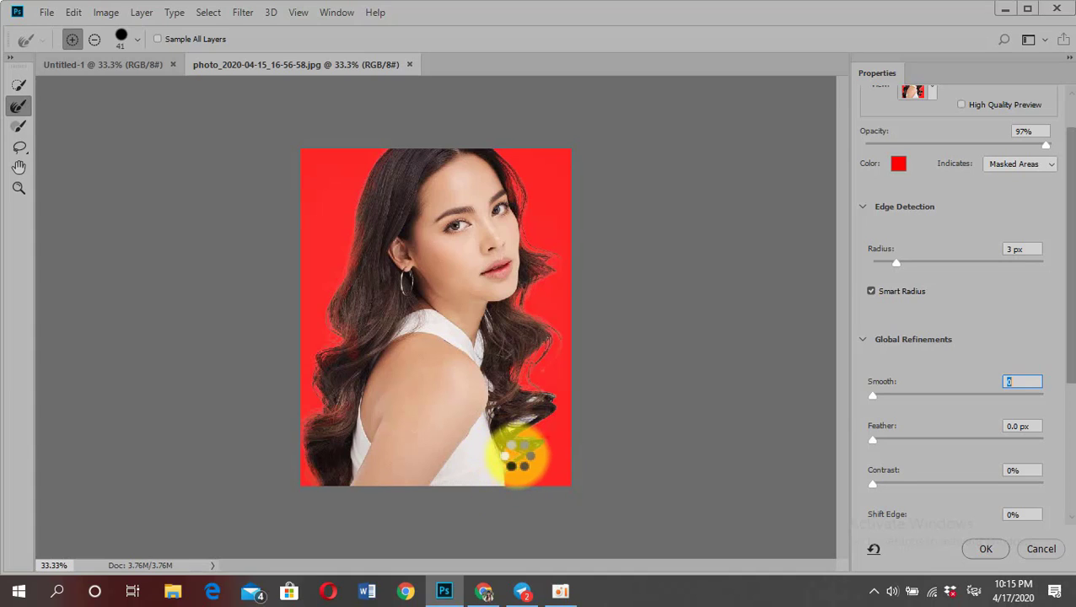
left_click_drag(517, 455, 531, 456)
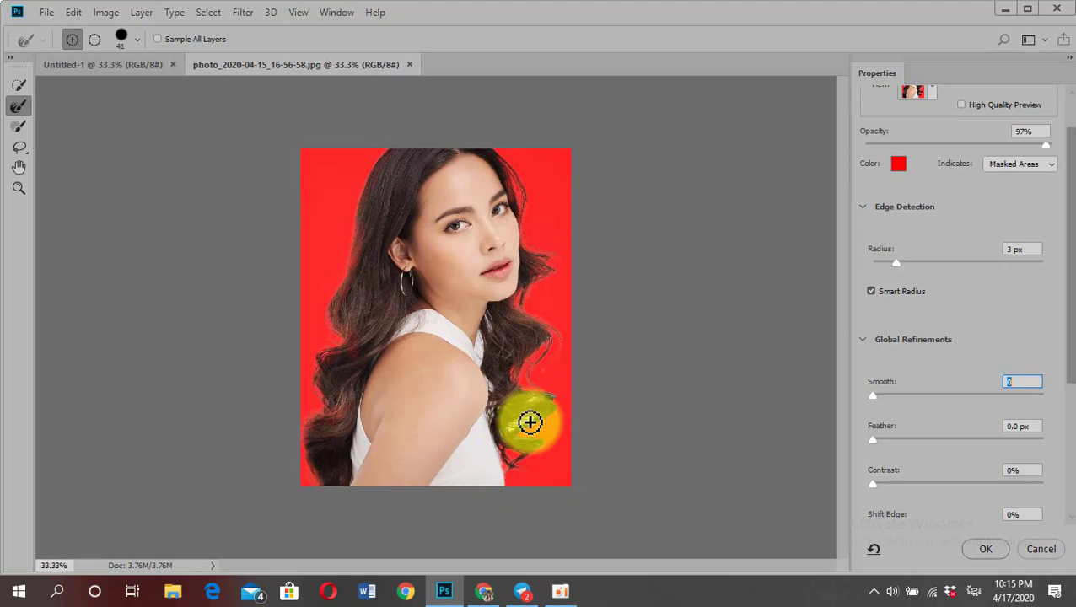
left_click_drag(532, 397, 531, 441)
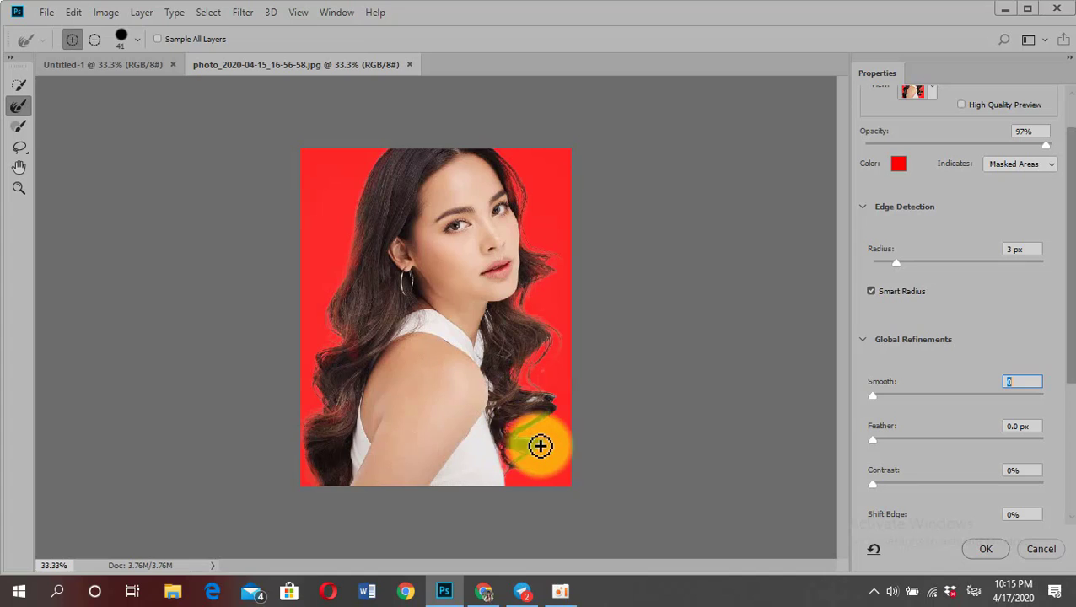
left_click_drag(543, 441, 569, 410)
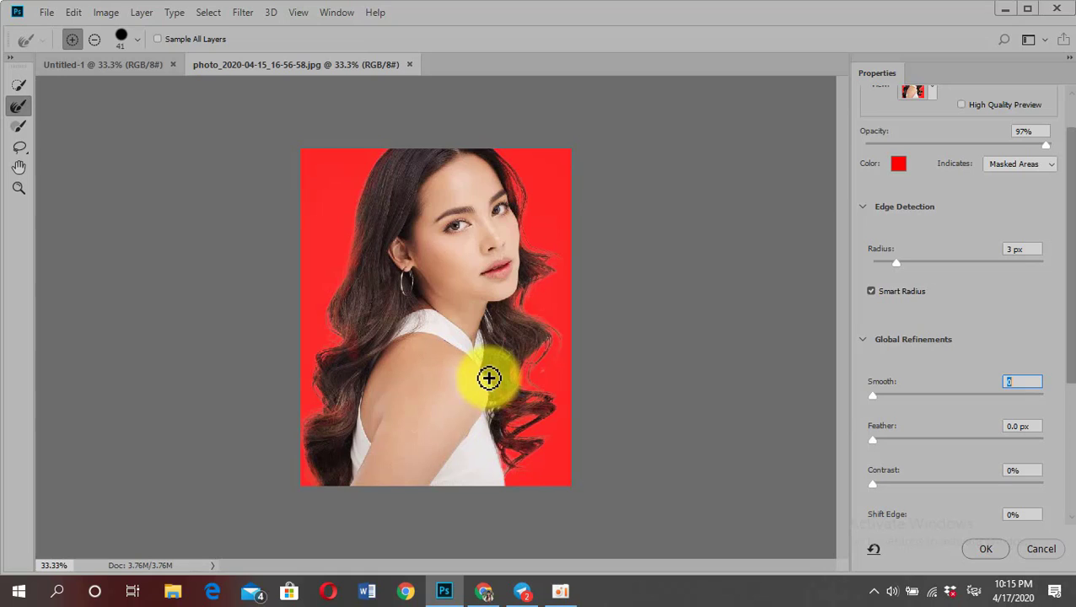
Refine the hair edges on the right side and near the woman's face.
left_click_drag(494, 417, 594, 363)
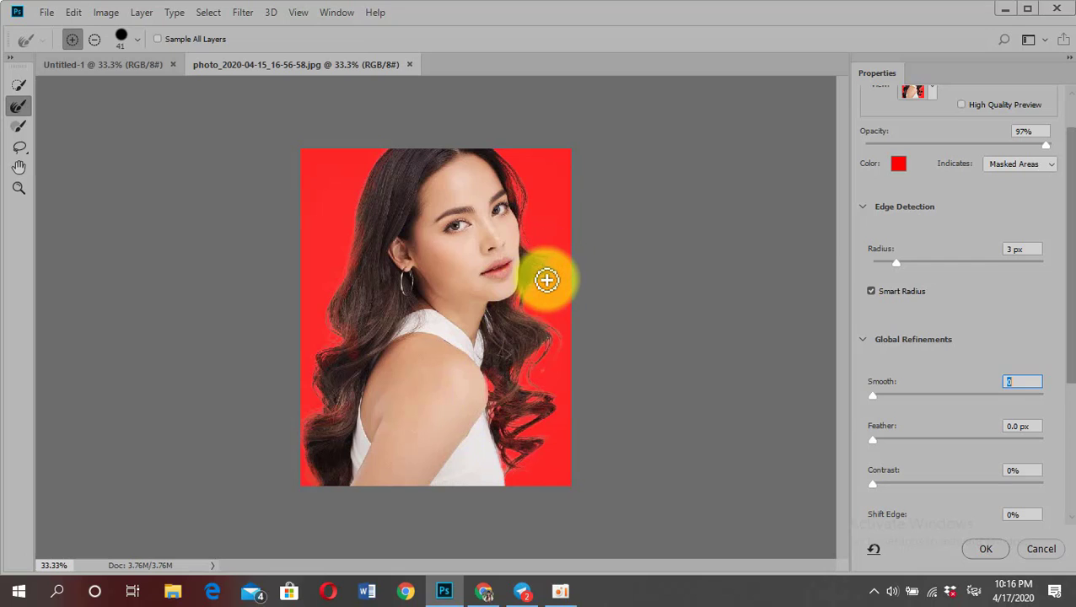
mouse_move(344, 294)
left_mouse_down()
mouse_move(325, 308)
mouse_move(372, 229)
mouse_move(516, 154)
mouse_move(533, 216)
left_mouse_up()
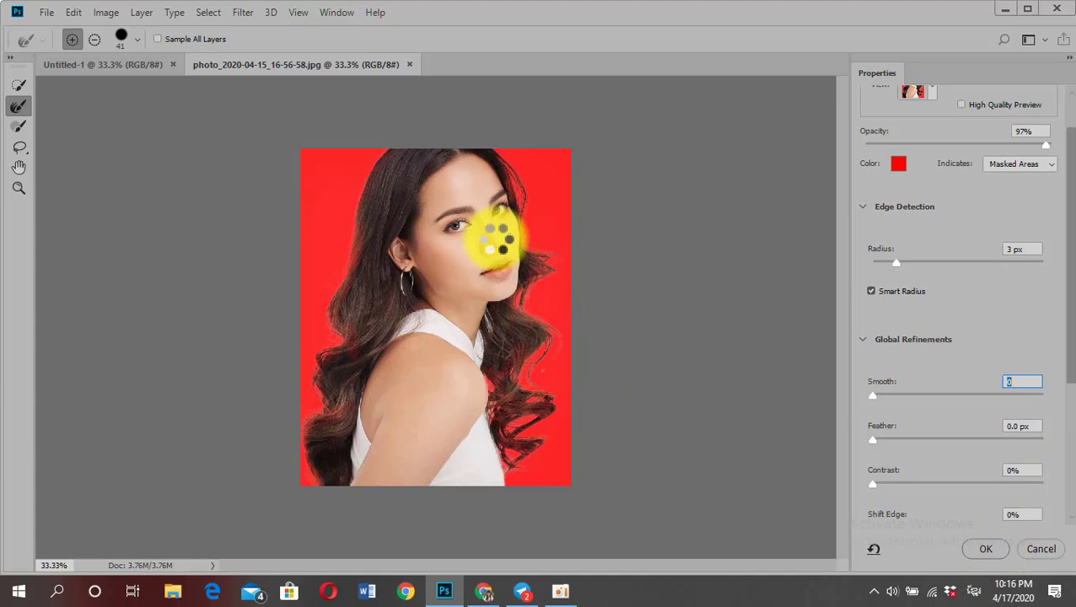
left_click(985, 548)
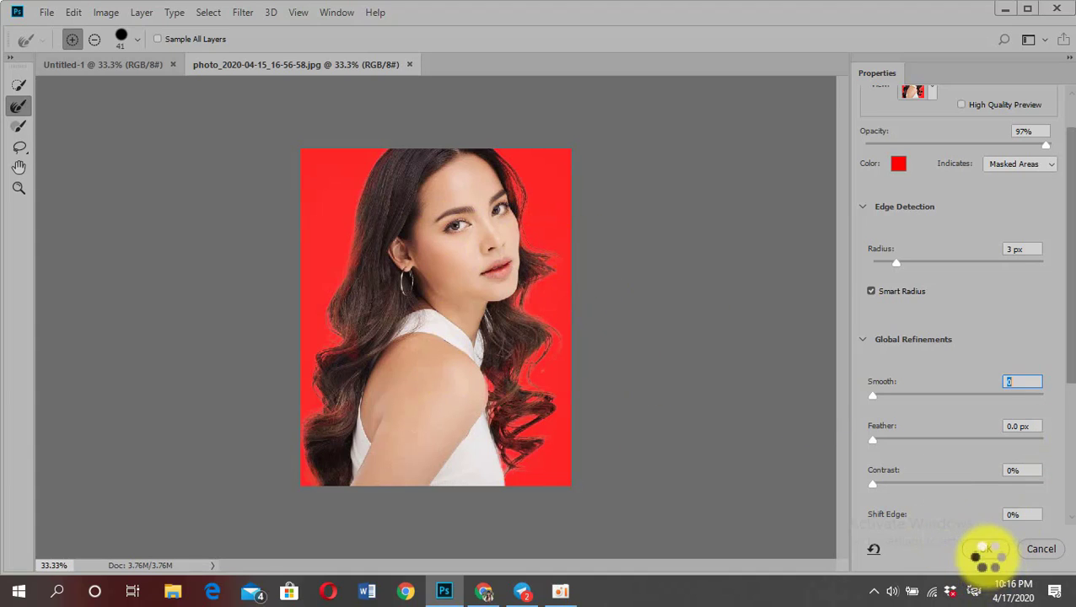
left_click_drag(529, 302, 548, 319)
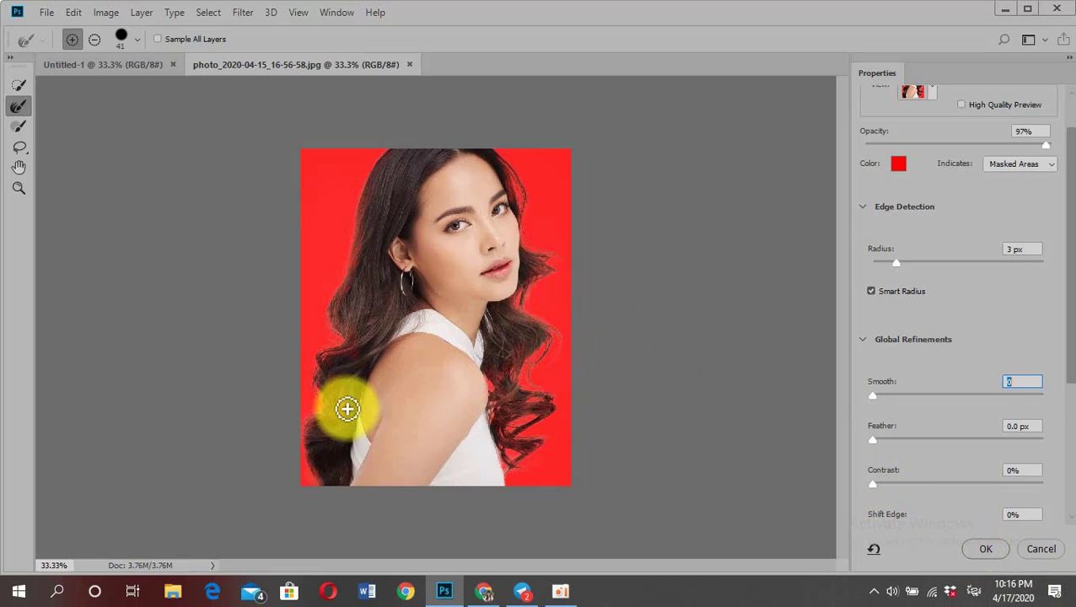
Apply the refined mask, move the cut-out woman onto Untitled-1, and close the original photo.
left_click(978, 547)
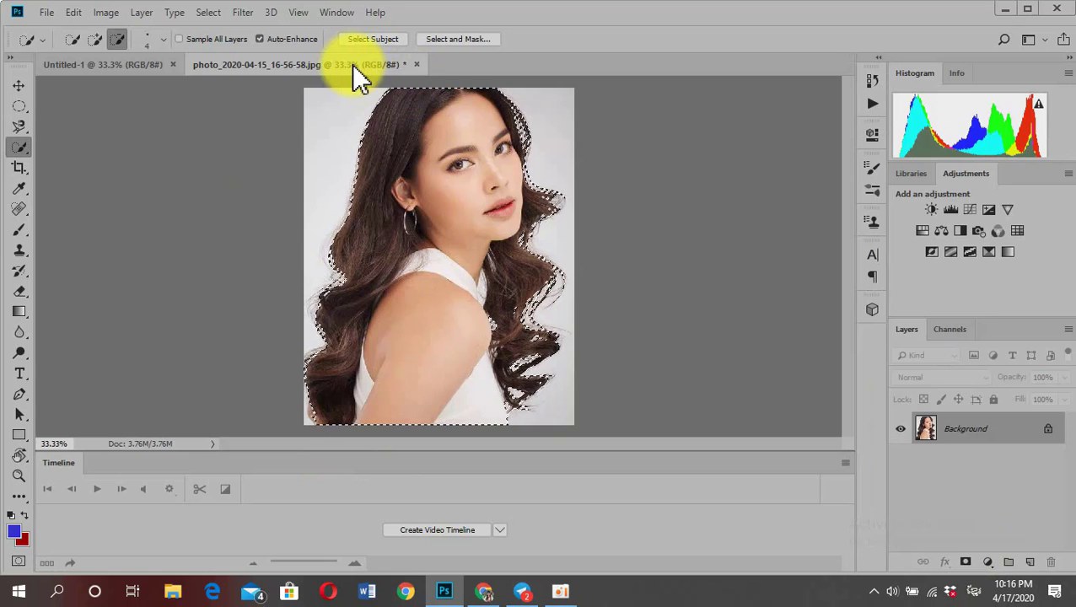
left_click_drag(351, 64, 742, 128)
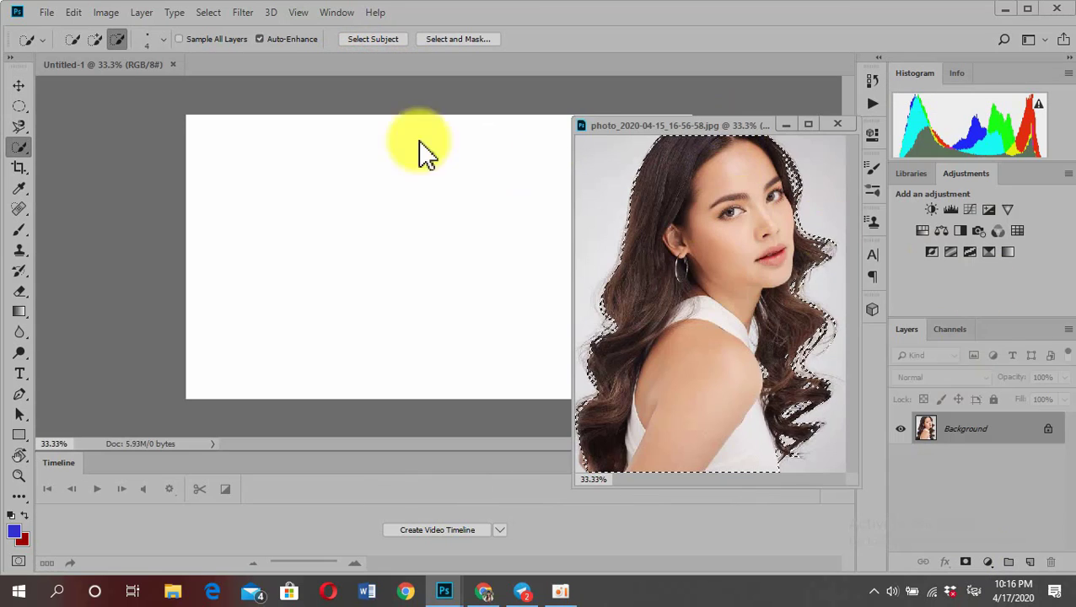
key("v")
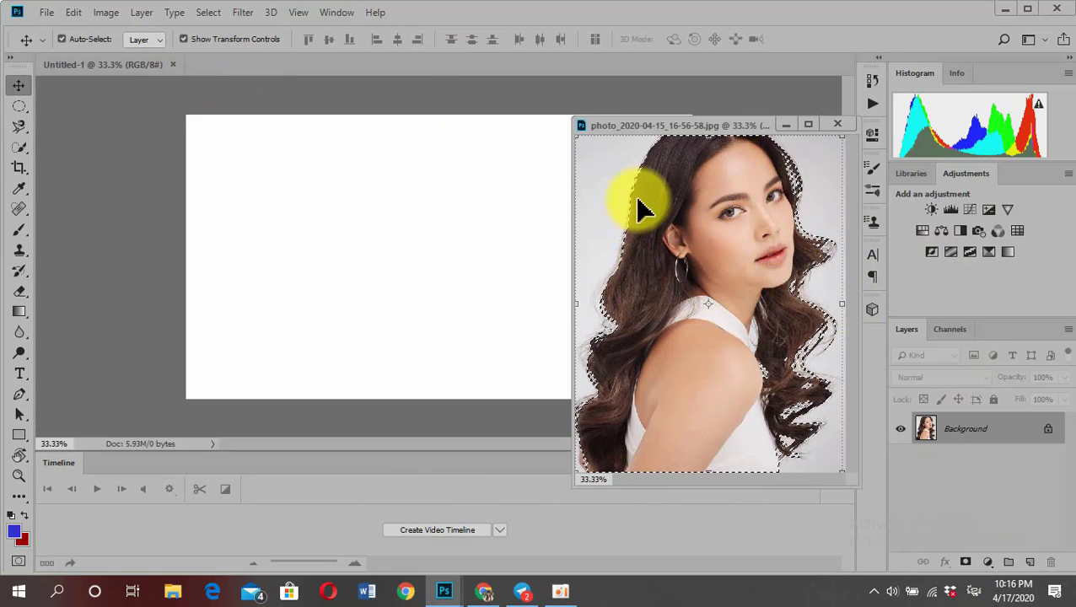
mouse_move(716, 269)
left_mouse_down()
mouse_move(397, 230)
mouse_move(384, 239)
left_mouse_up()
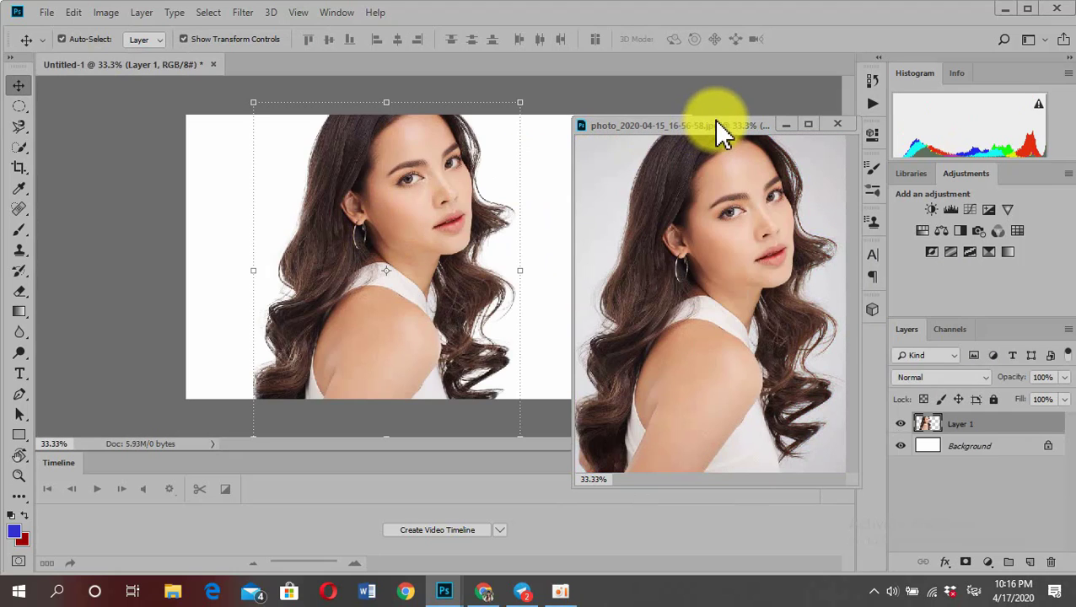
left_click_drag(715, 119, 798, 121)
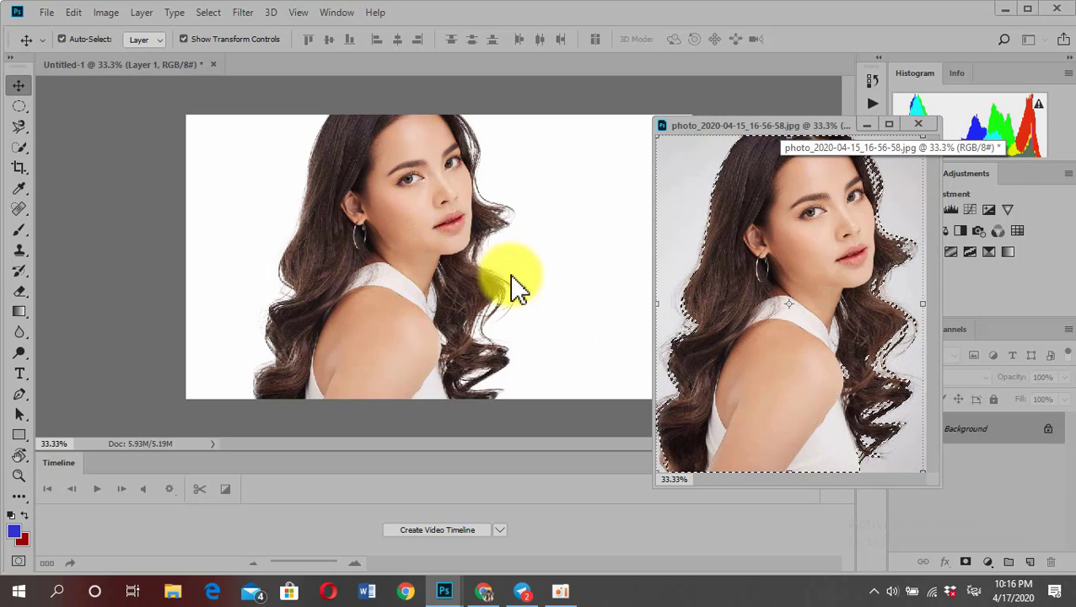
left_click(429, 265)
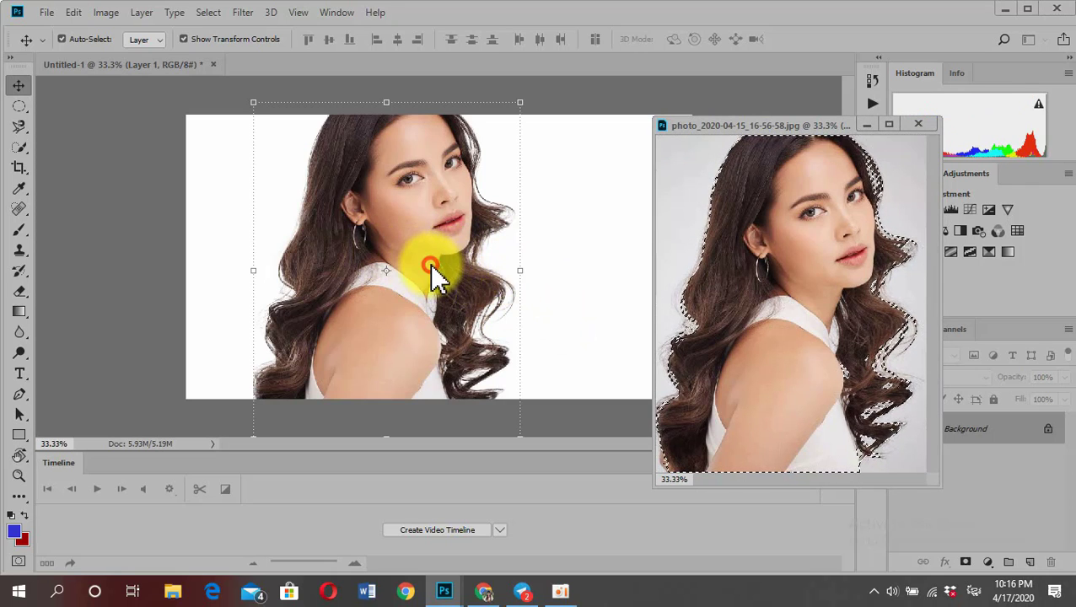
left_click(863, 129)
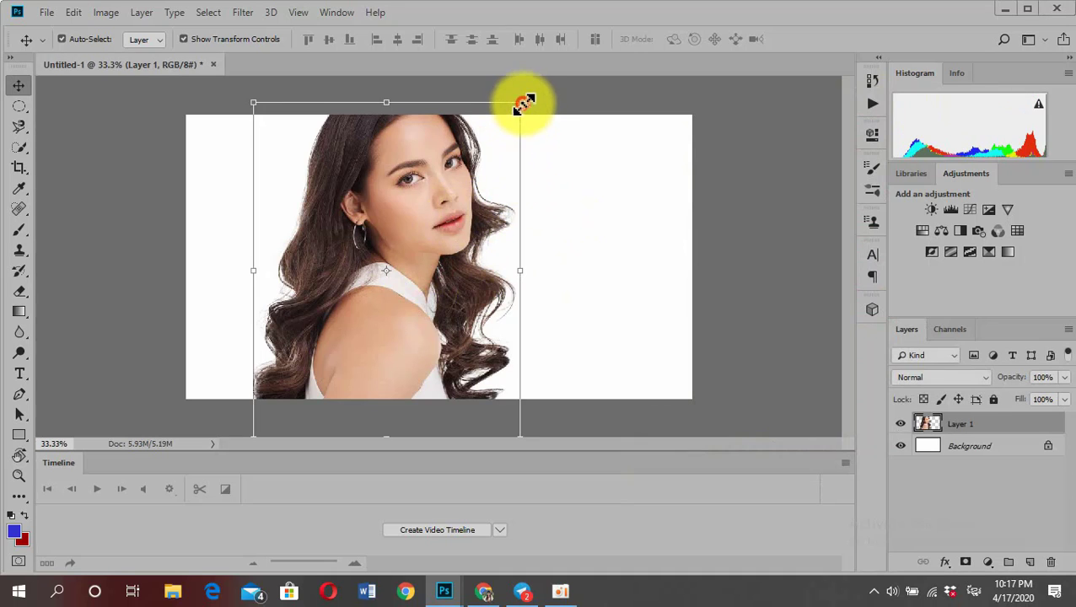
Tilt, scale down and reposition the woman's Layer 1 to fit the canvas height, then commit.
left_click_drag(523, 103, 511, 119)
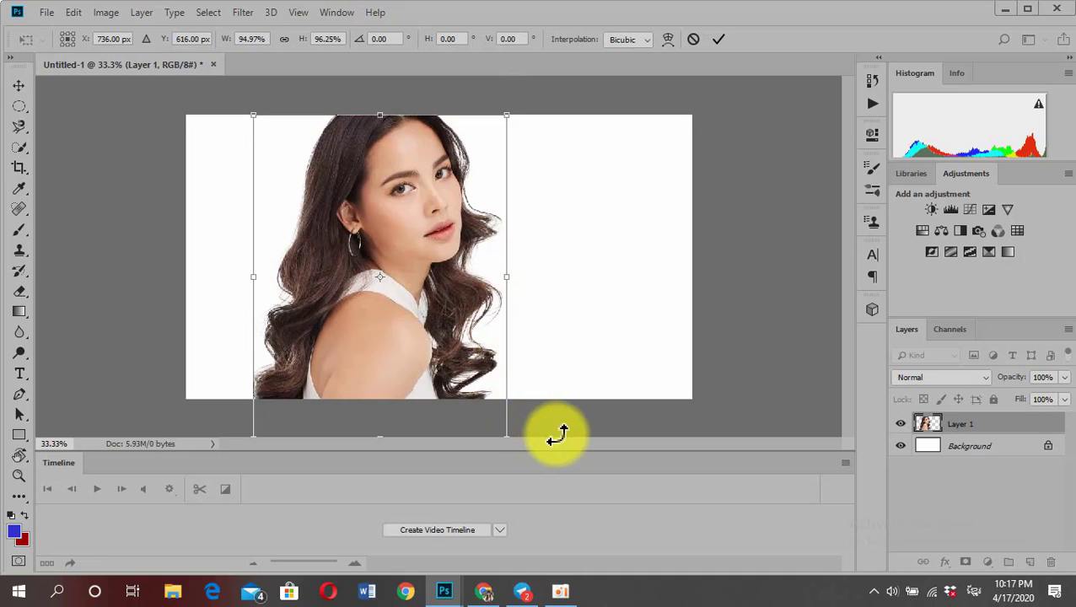
left_click_drag(506, 445, 511, 451)
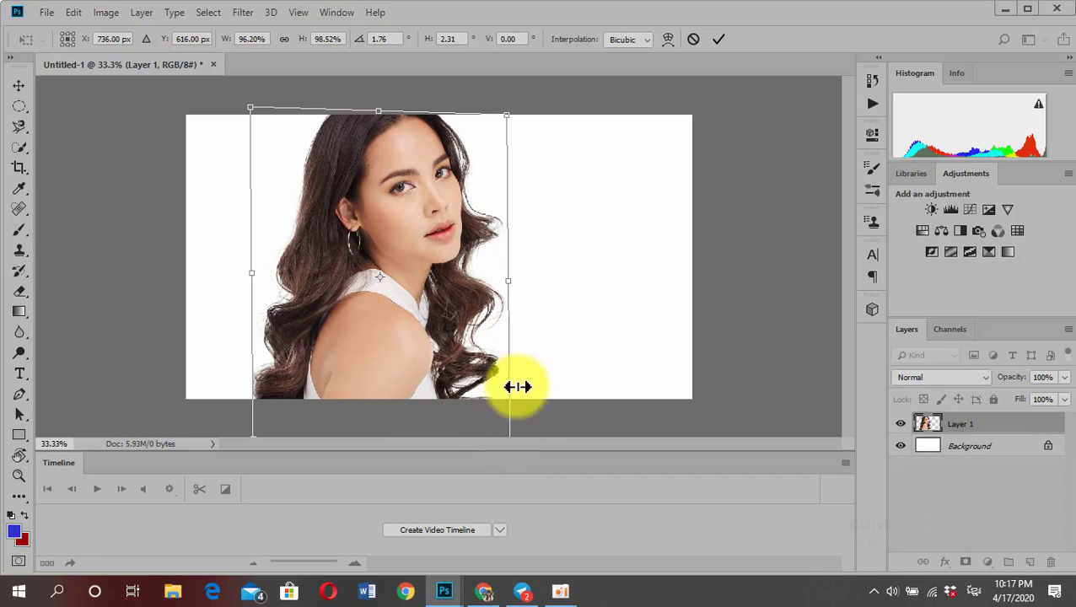
left_click_drag(502, 111, 494, 124)
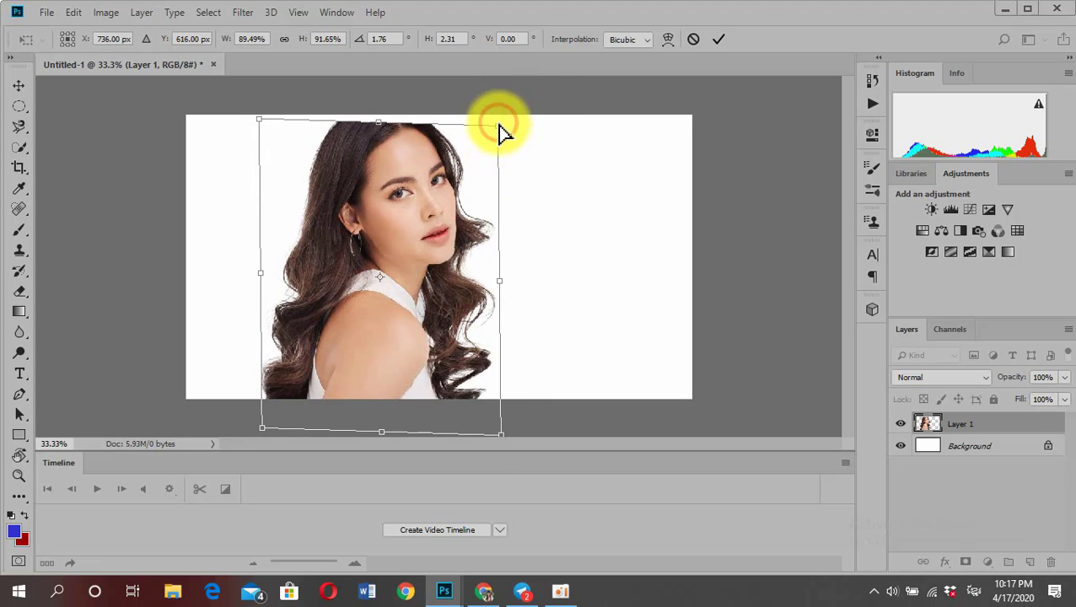
left_click_drag(501, 132, 503, 122)
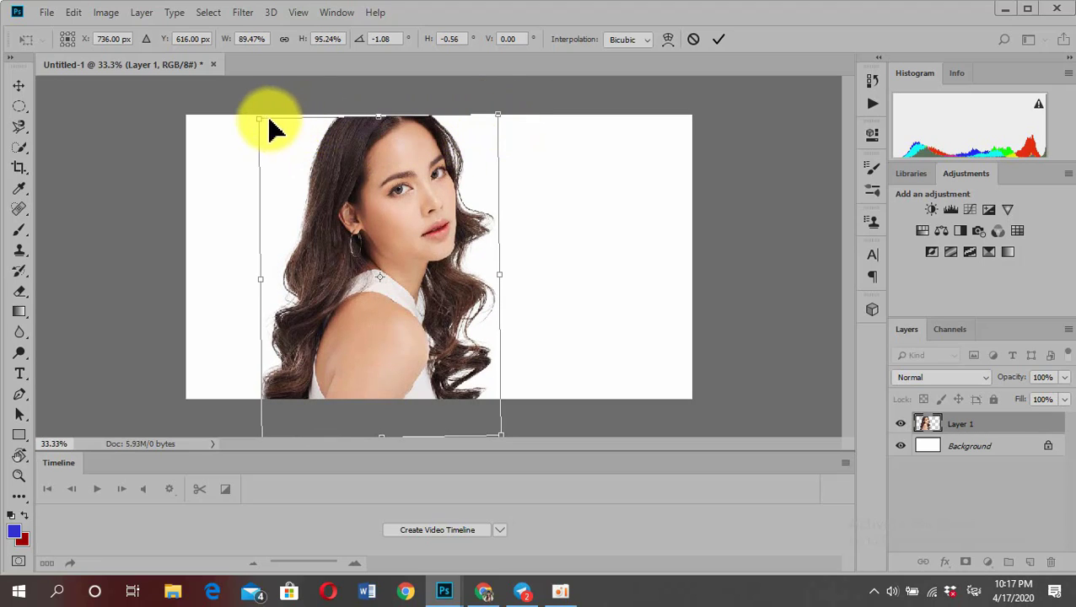
left_click_drag(260, 122, 259, 118)
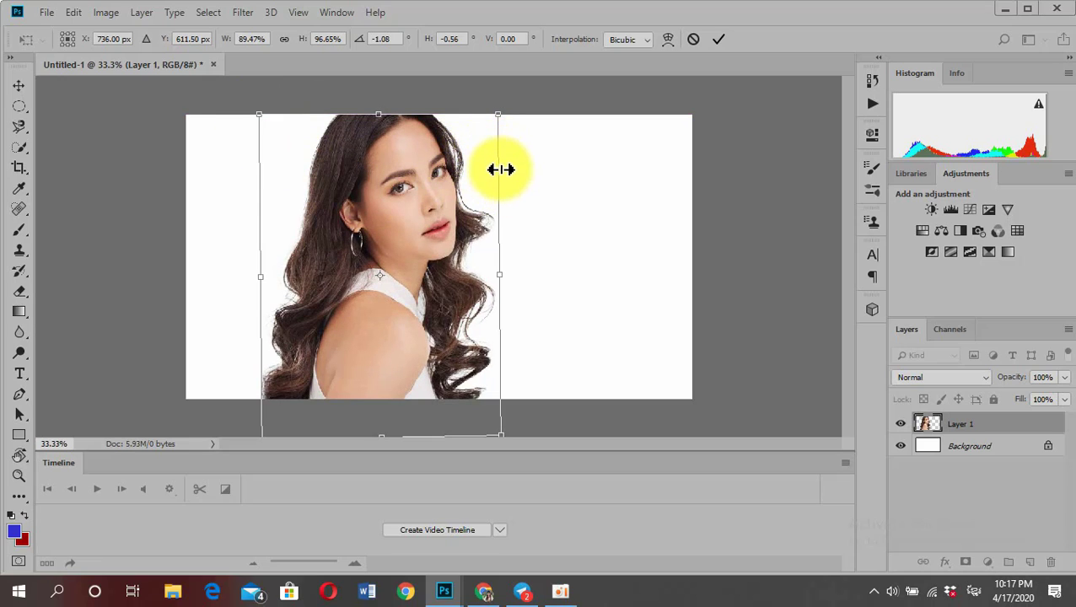
left_click_drag(501, 436, 487, 408)
left_click_drag(429, 354, 414, 333)
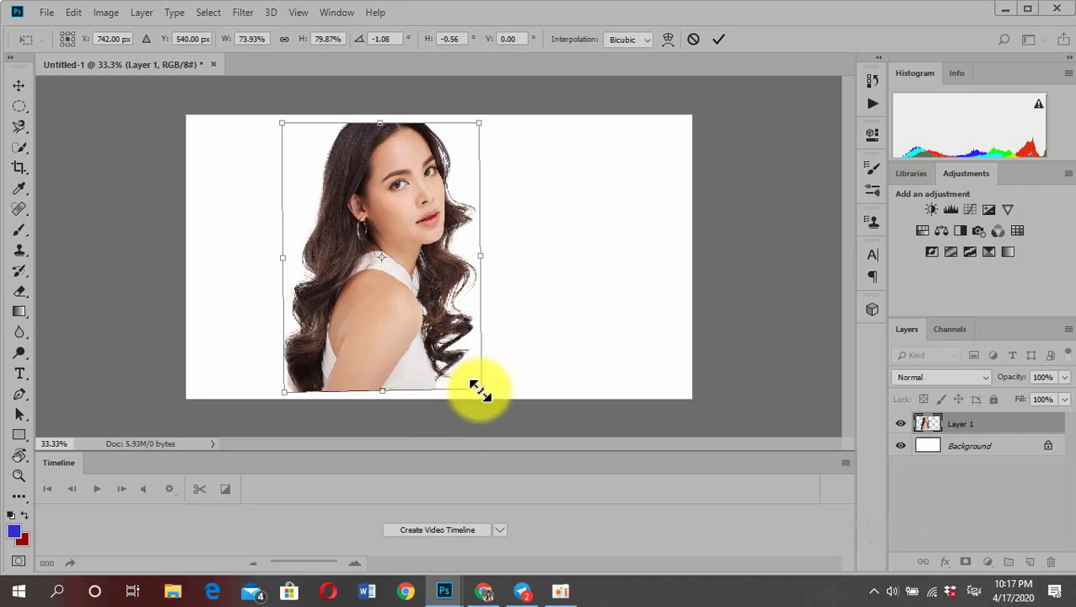
left_click_drag(482, 384, 485, 397)
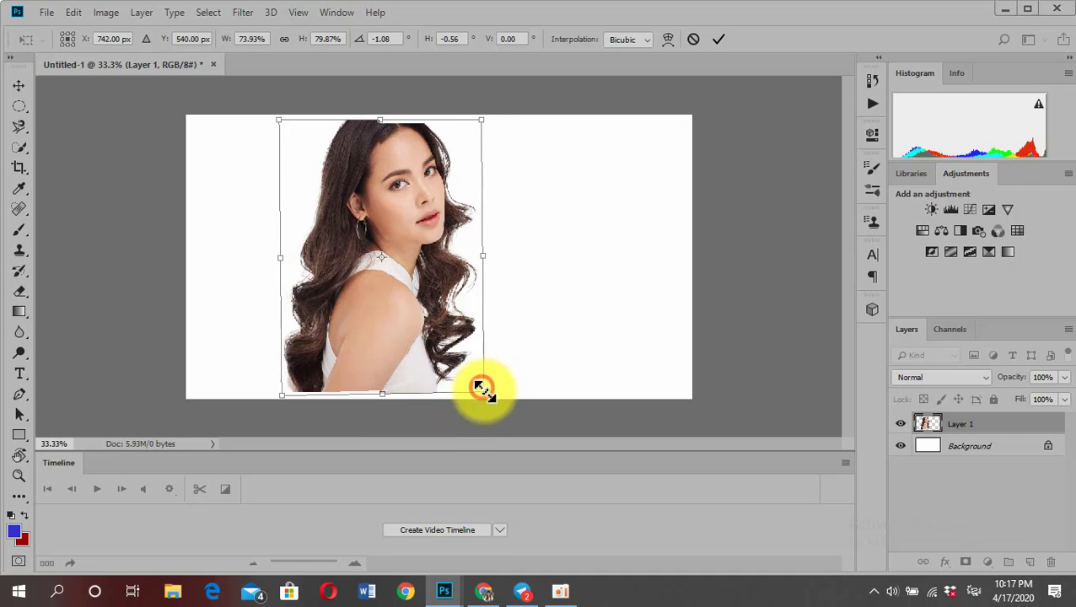
left_click(718, 39)
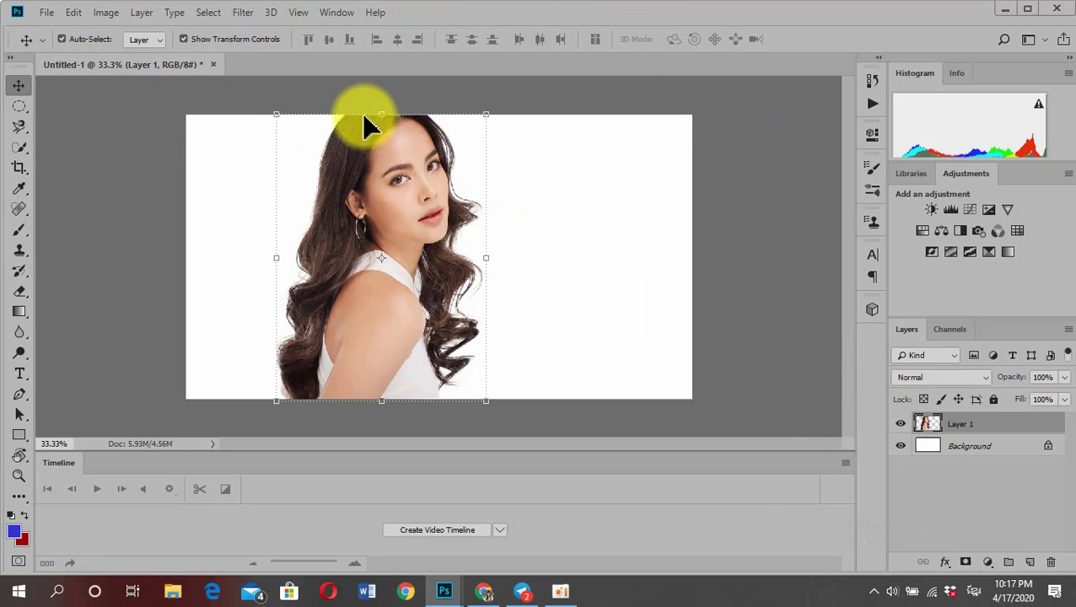
Open the ricefield_bmc-02 photo.
left_click(45, 13)
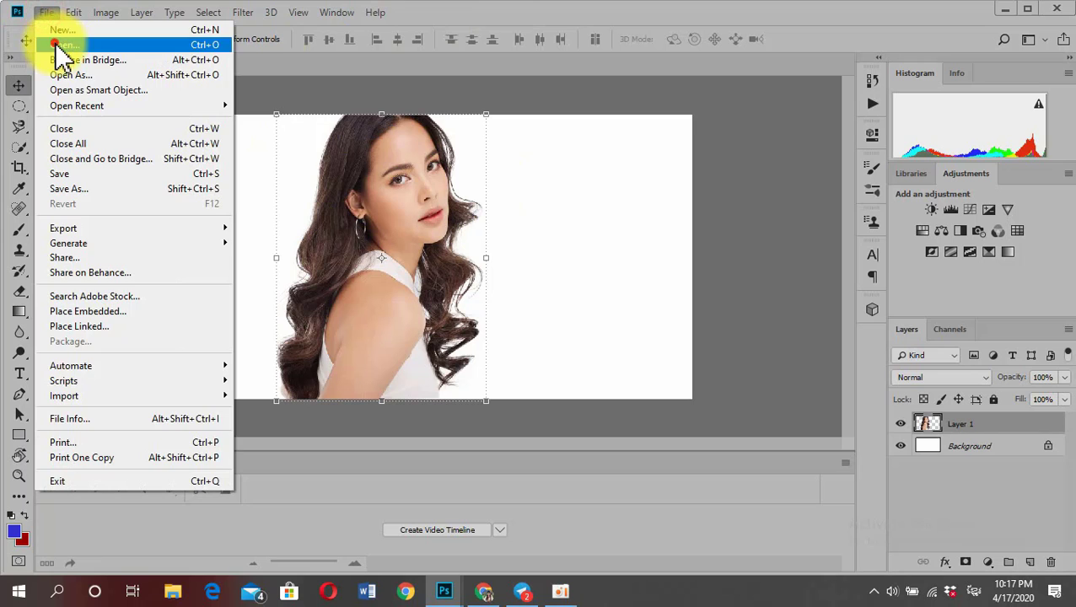
left_click(55, 45)
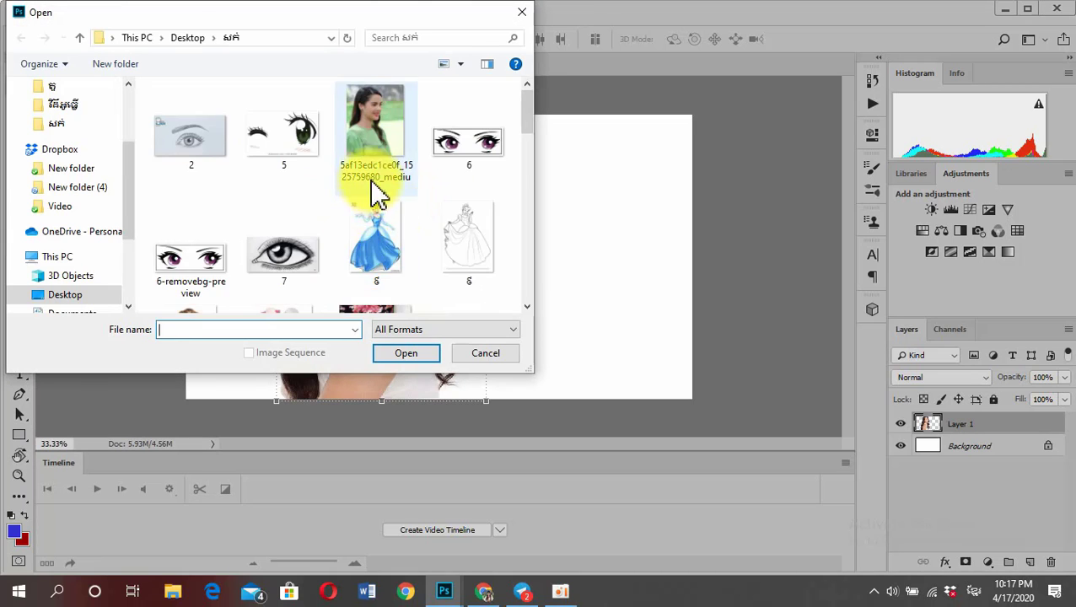
scroll(371, 190, "down", 3)
scroll(368, 207, "down", 3)
scroll(371, 226, "down", 2)
scroll(337, 194, "up", 6)
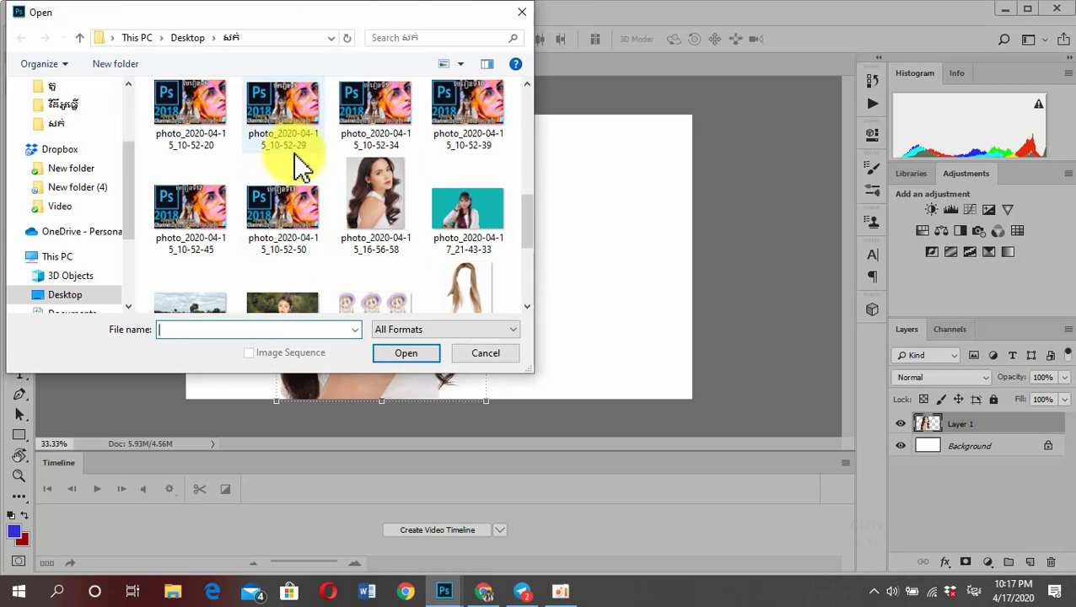
scroll(291, 173, "down", 1)
left_click(210, 274)
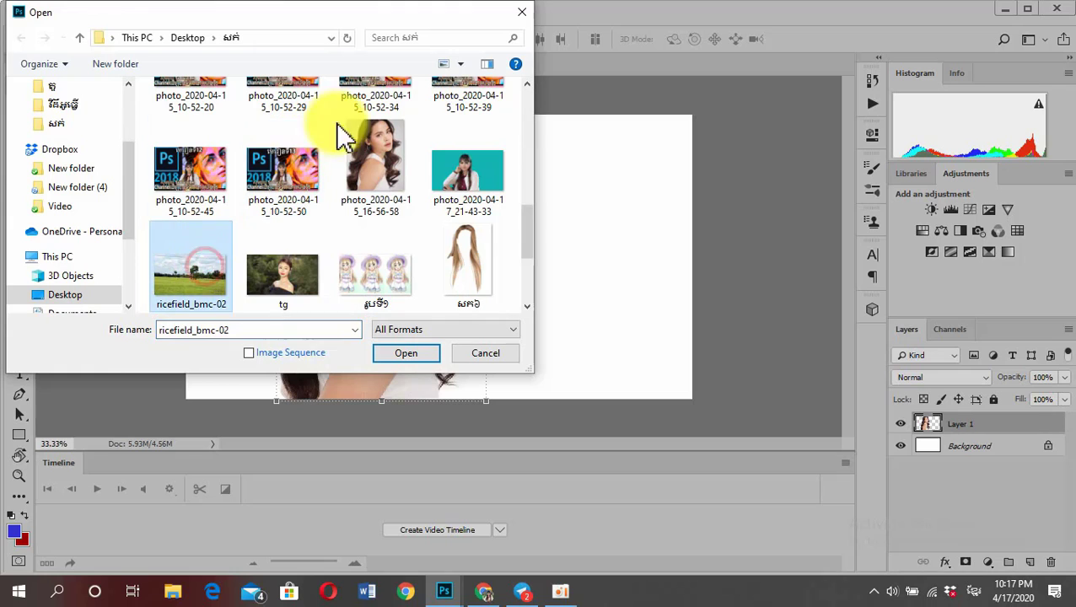
left_click(405, 354)
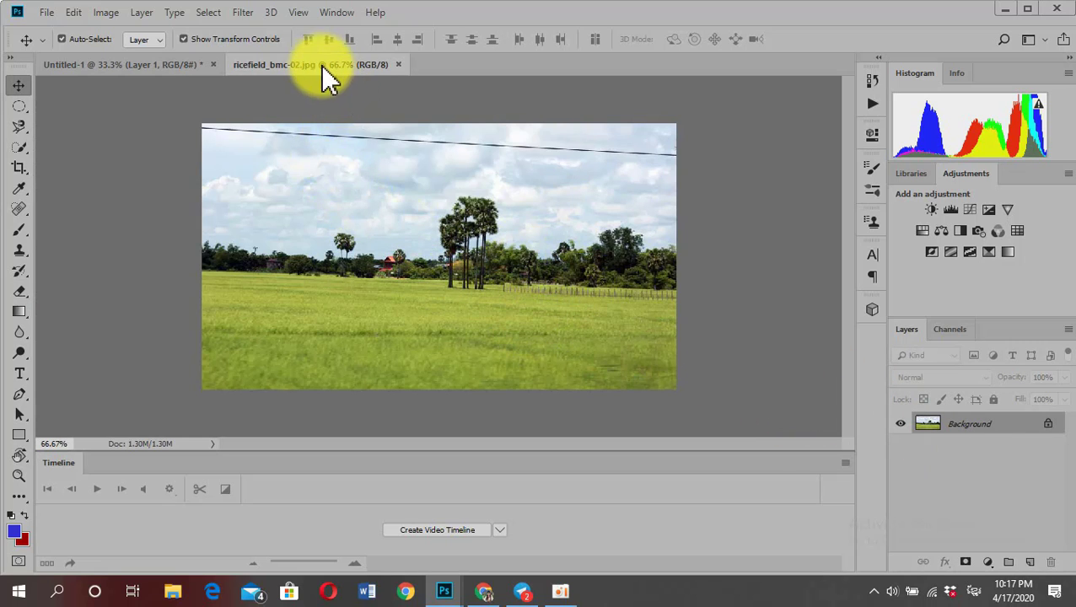
Copy the ricefield photo into the portrait document as a new layer.
left_click_drag(322, 66, 607, 118)
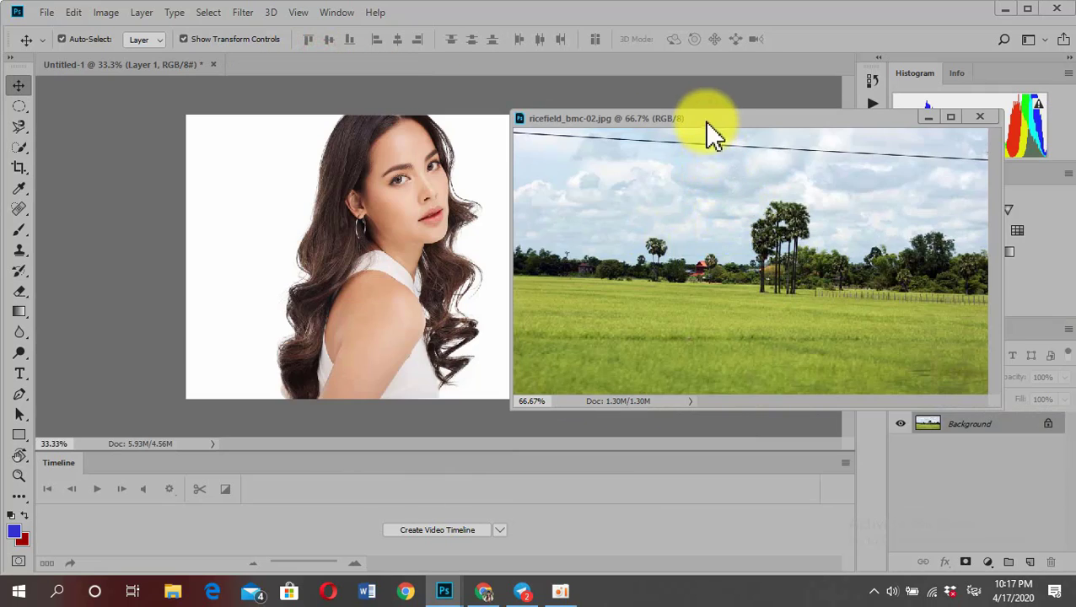
left_click_drag(707, 120, 772, 119)
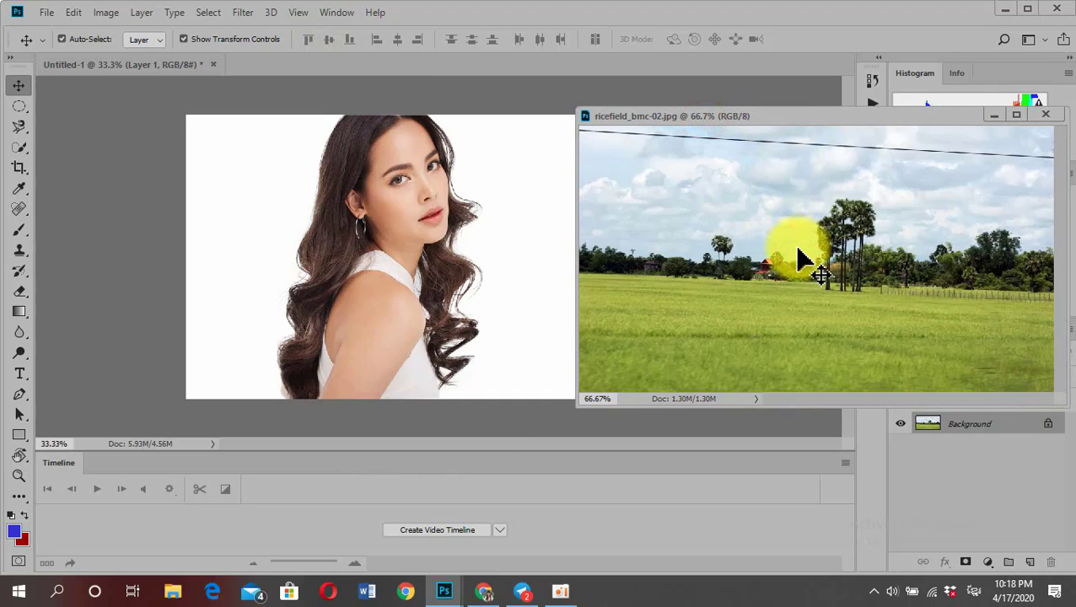
left_click_drag(802, 258, 447, 241)
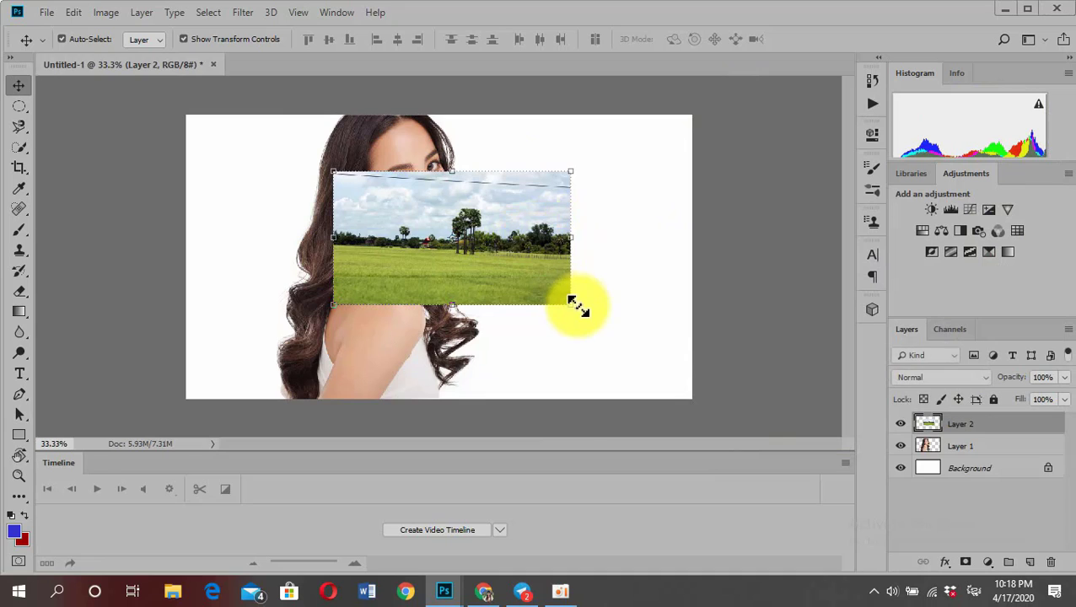
Enlarge and shift the ricefield layer to cover the whole canvas, then commit.
left_click_drag(570, 304, 575, 307)
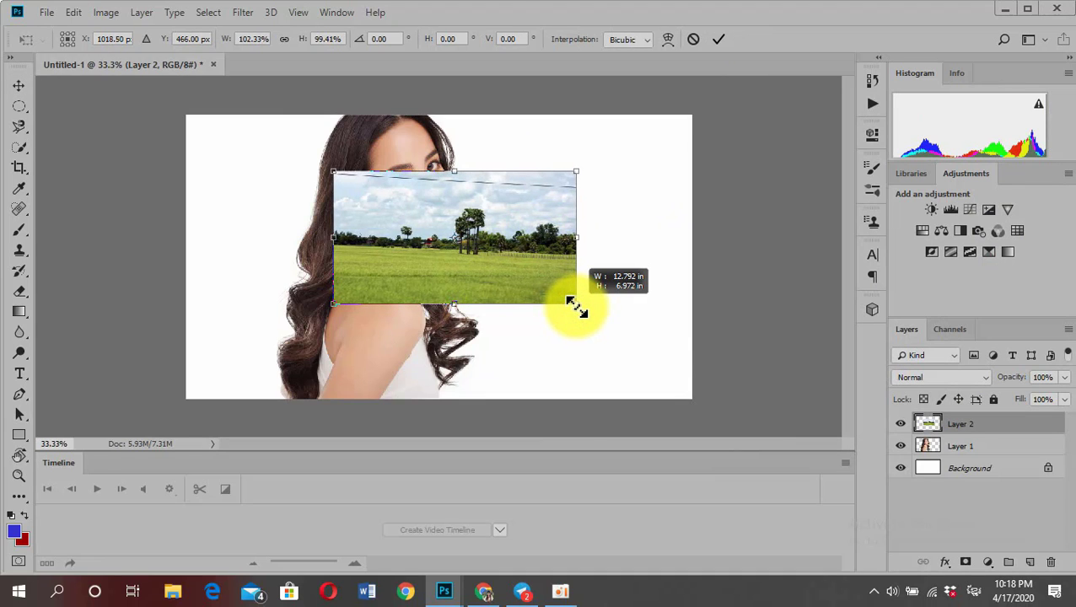
mouse_move(577, 308)
left_mouse_down()
mouse_move(622, 340)
mouse_move(720, 451)
left_mouse_up()
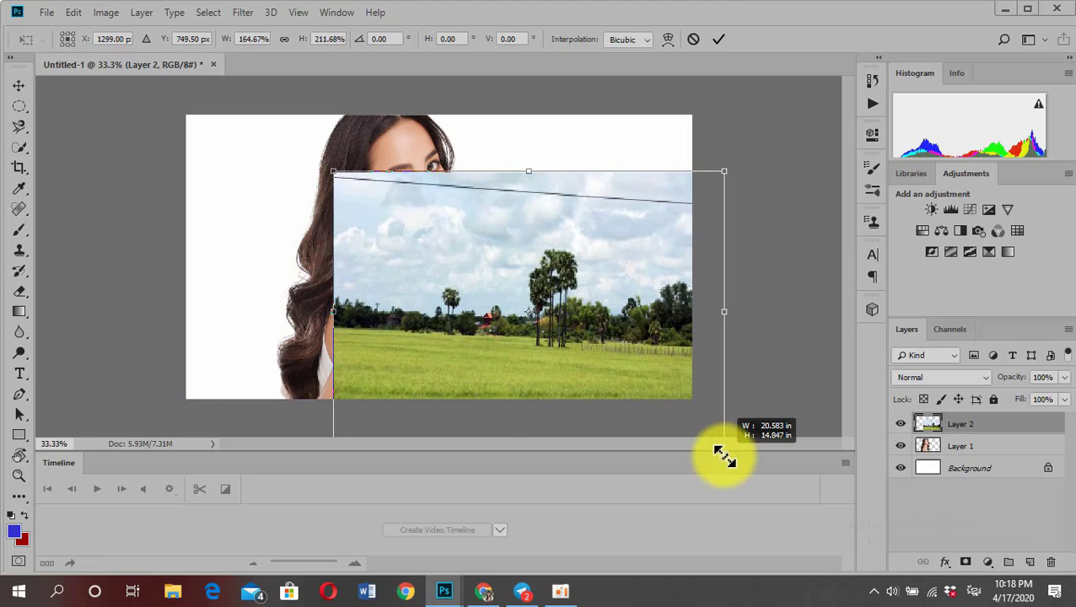
left_click_drag(613, 360, 371, 247)
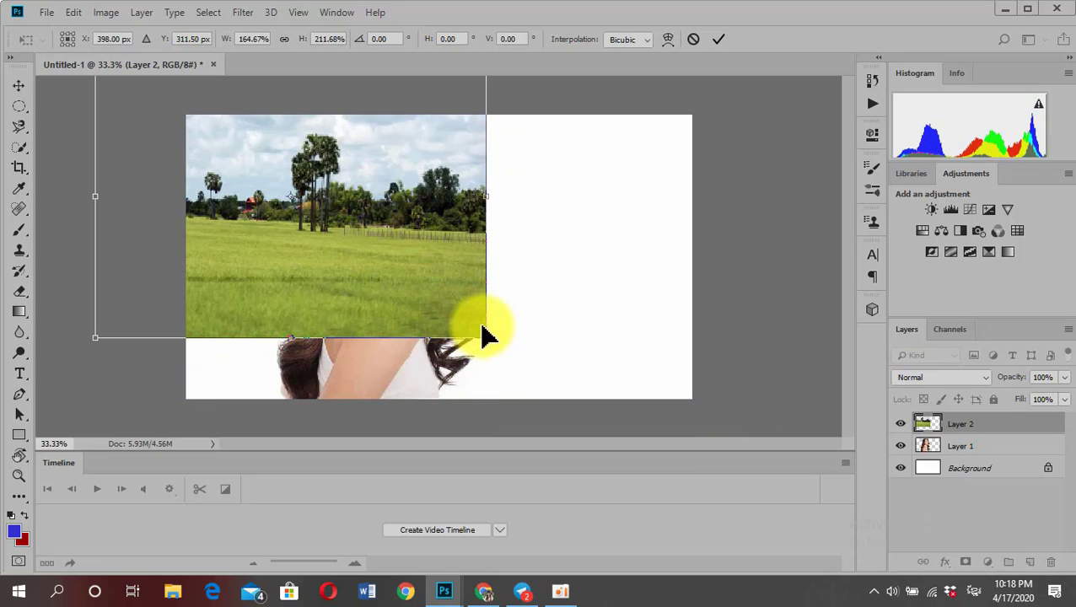
mouse_move(485, 335)
left_mouse_down()
mouse_move(552, 379)
mouse_move(785, 487)
left_mouse_up()
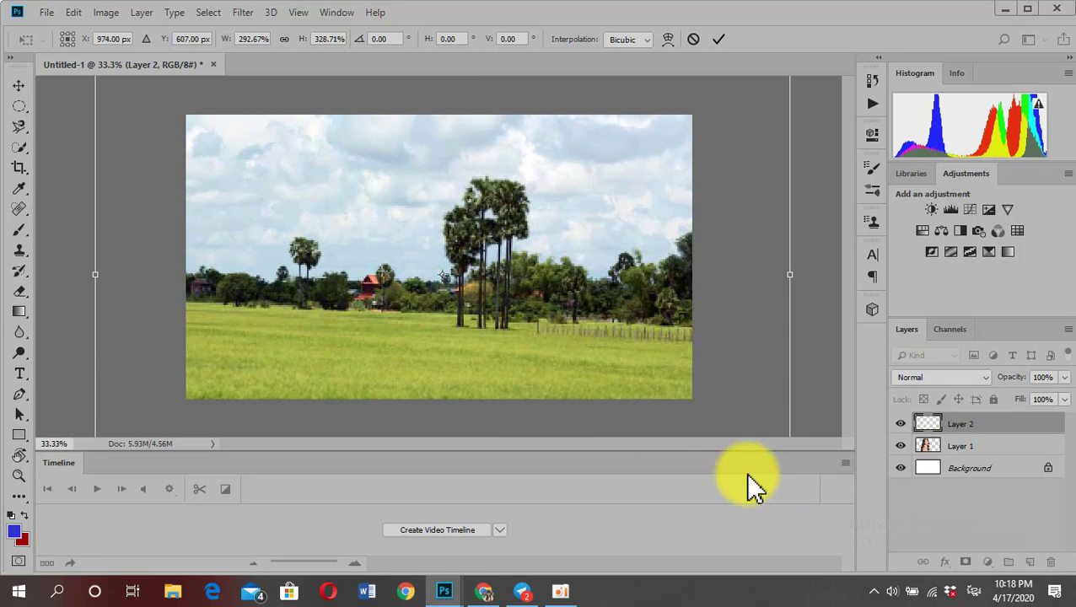
left_click_drag(577, 396, 623, 301)
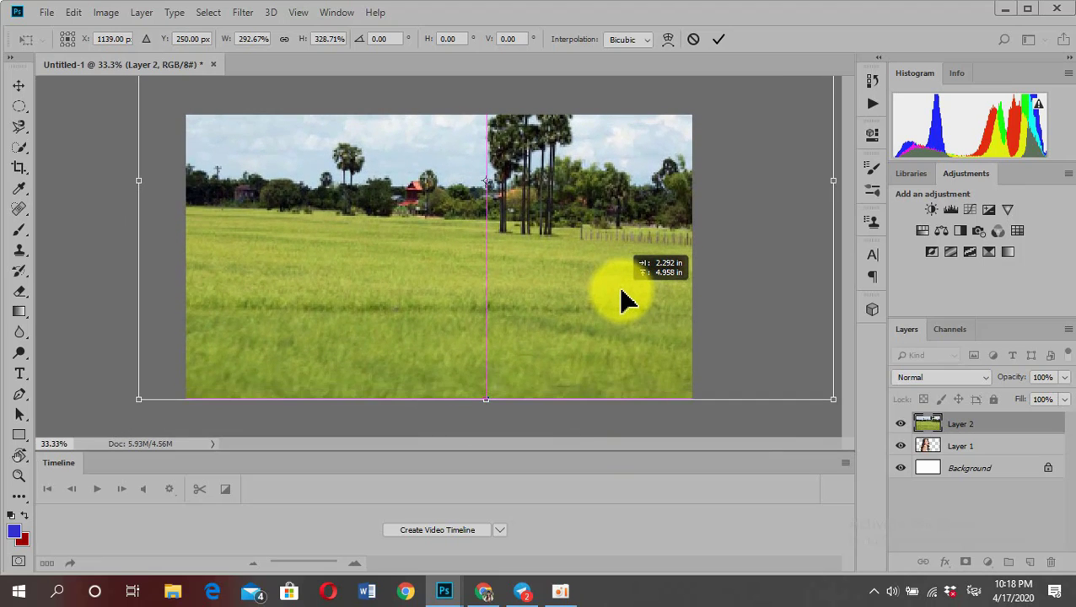
left_click(718, 39)
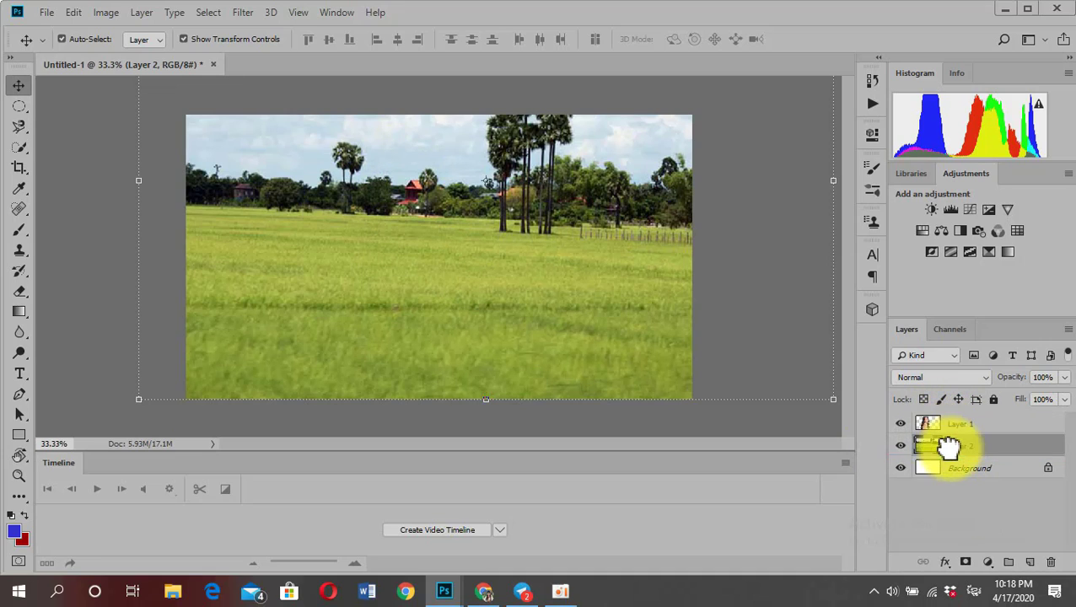
Move the woman's layer above the rice-field layer and make a first resize of her portrait.
left_click_drag(949, 447, 953, 452)
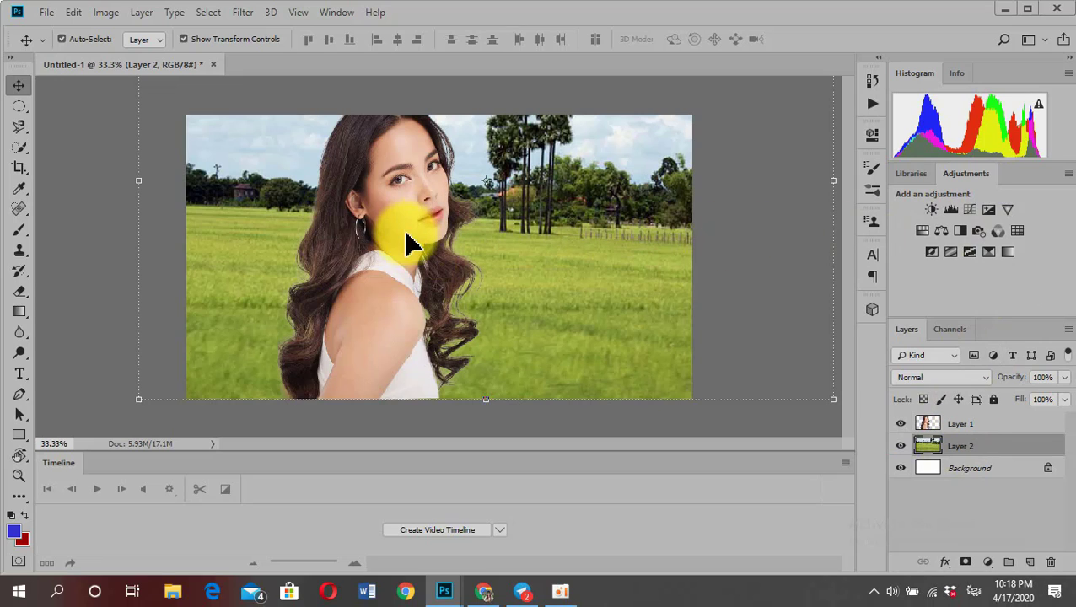
left_click(401, 322)
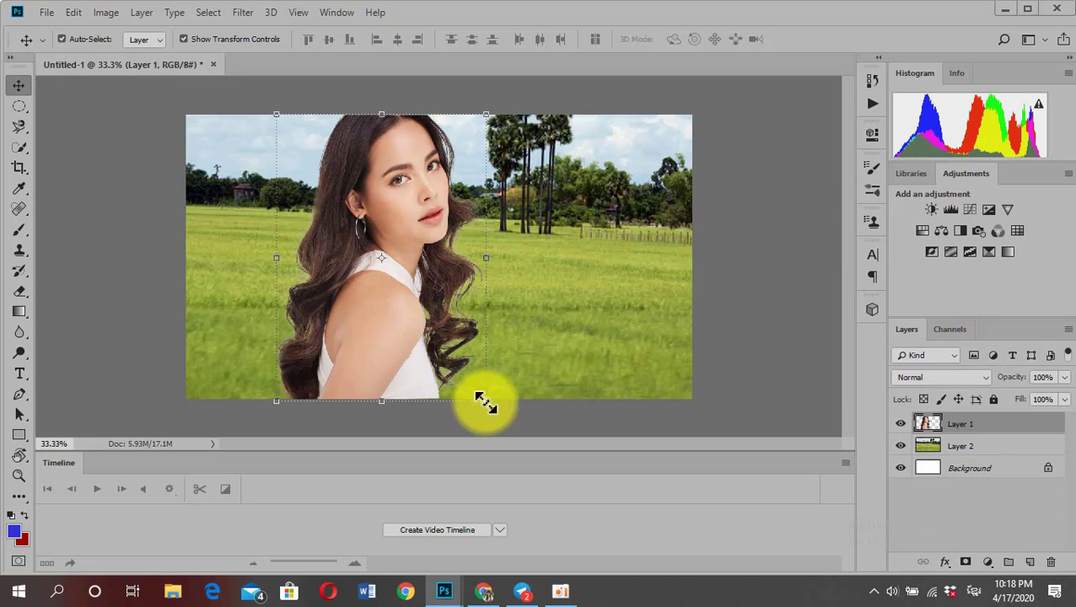
key("ctrl+t")
left_click_drag(481, 405, 452, 353)
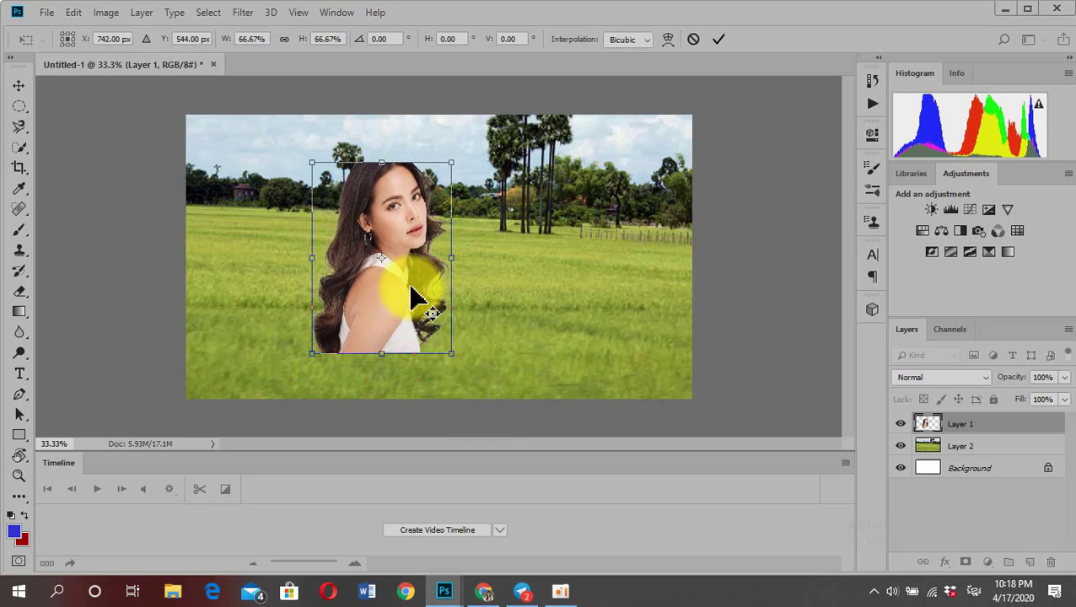
mouse_move(381, 257)
left_mouse_down()
mouse_move(408, 303)
mouse_move(332, 325)
left_mouse_up()
left_click(718, 39)
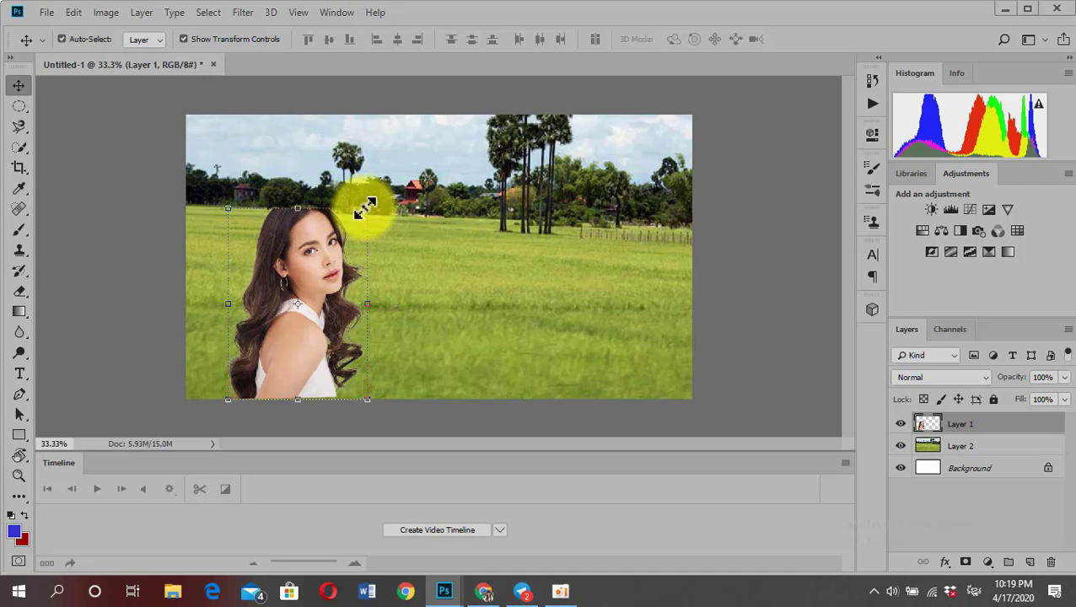
Enlarge the woman to about 200% from her corner, then choose the Quick Selection Tool.
left_click_drag(367, 211, 418, 137)
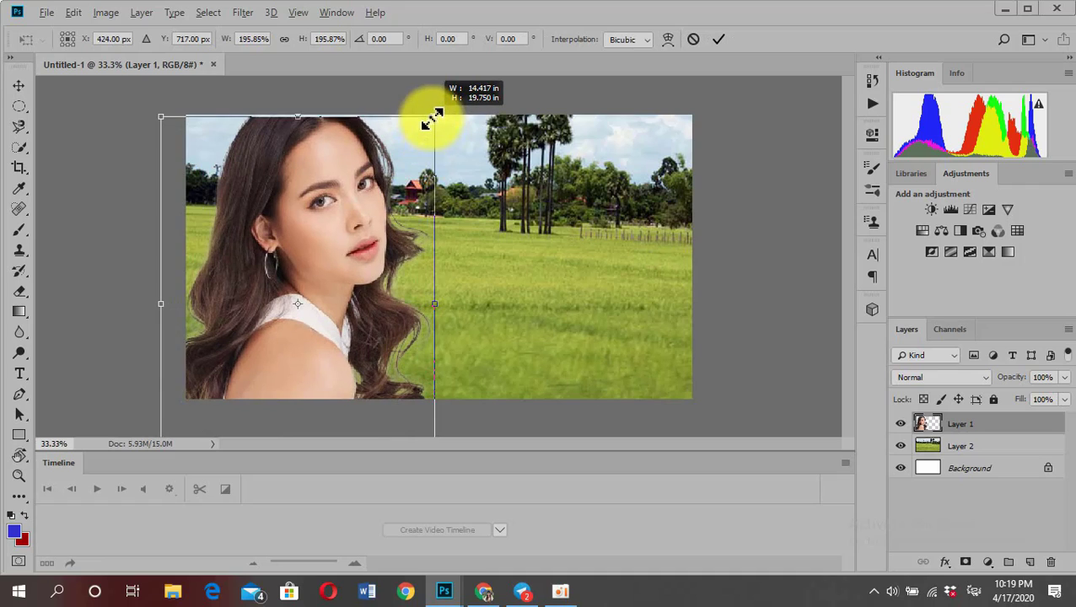
left_click_drag(419, 136, 436, 113)
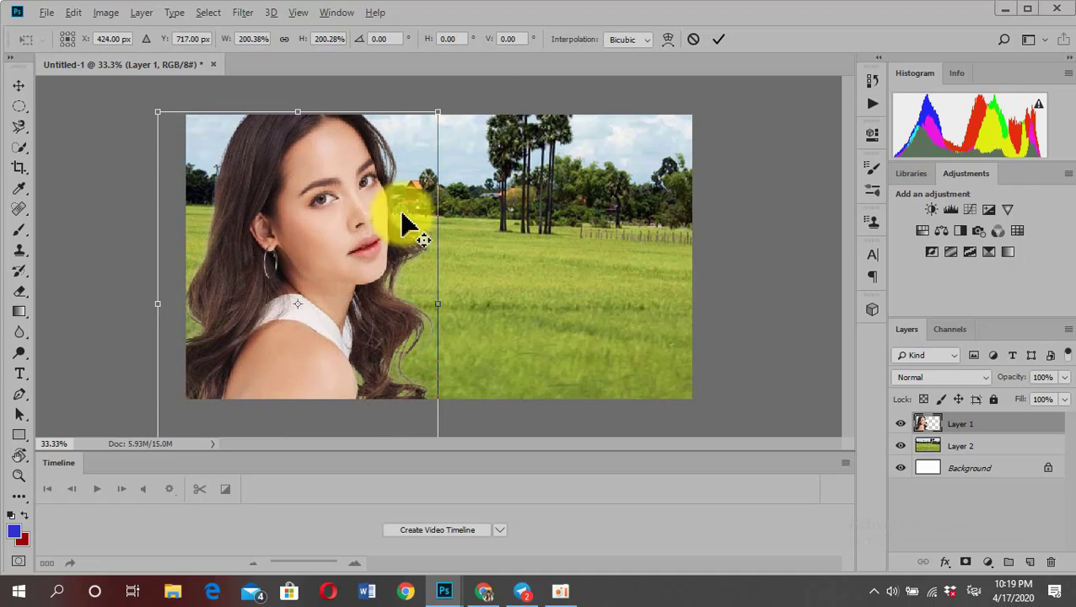
left_click(717, 42)
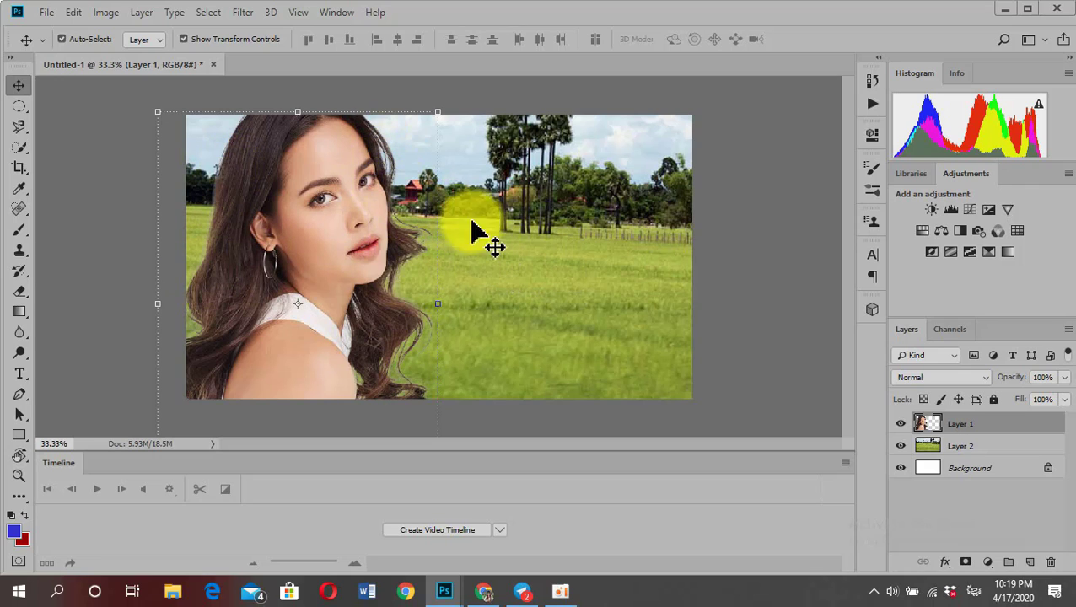
left_click(19, 152)
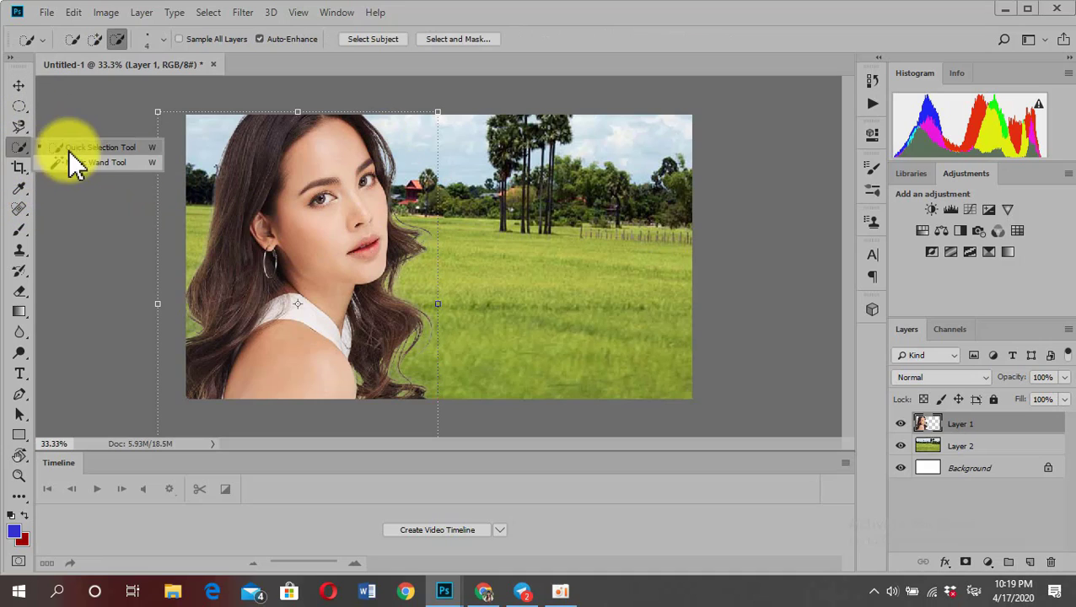
left_click(100, 202)
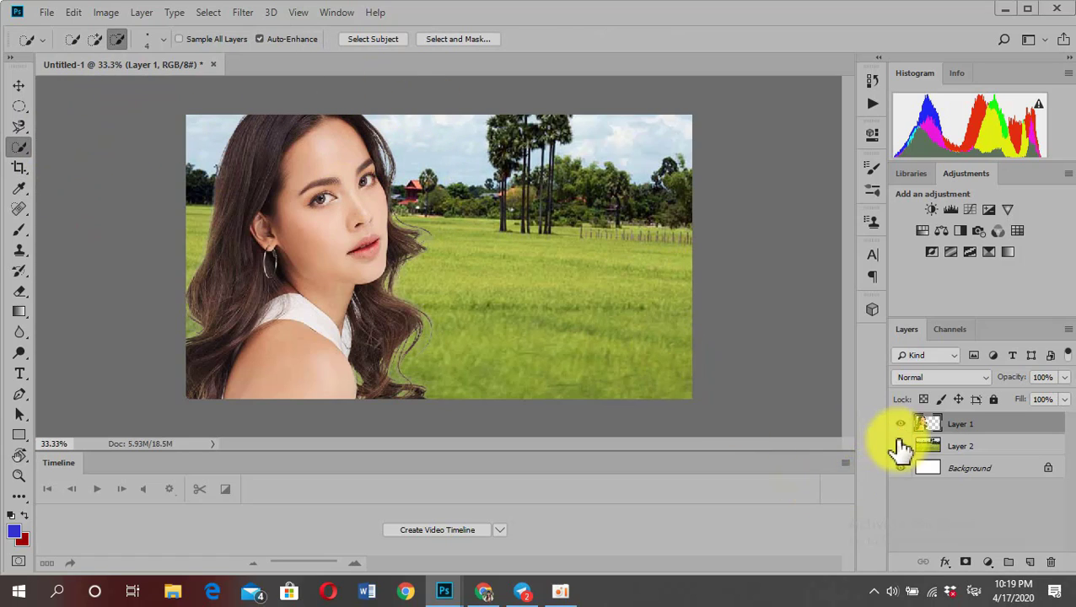
Hide Layer 2 and Layer 1, then open photo_2020-04-17_21-43-33.jpg as a new document.
left_click(900, 446)
left_click(901, 424)
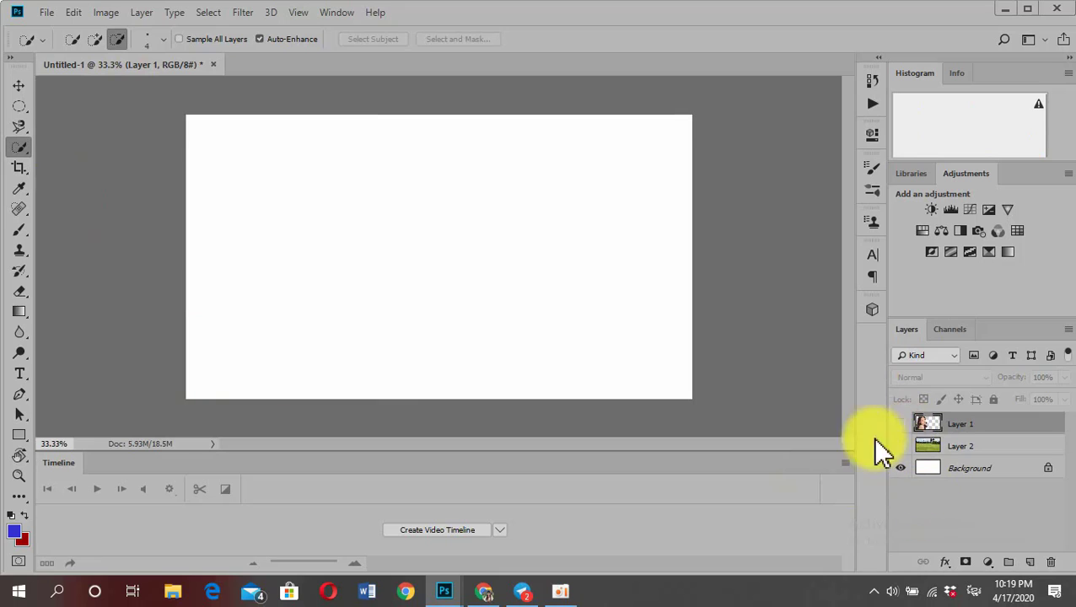
left_click(47, 13)
left_click(37, 42)
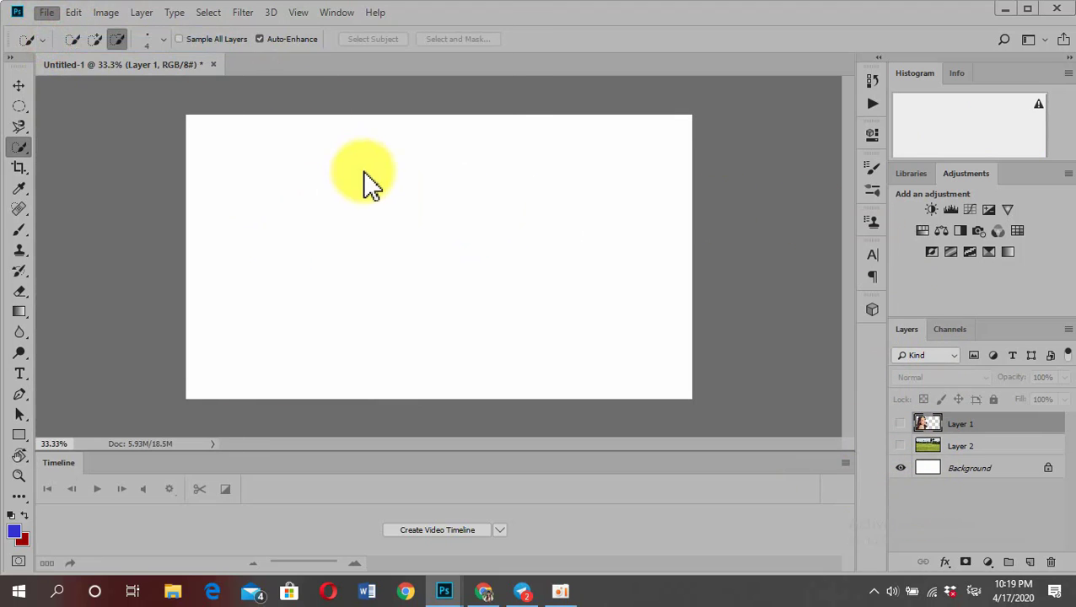
scroll(358, 167, "down", 5)
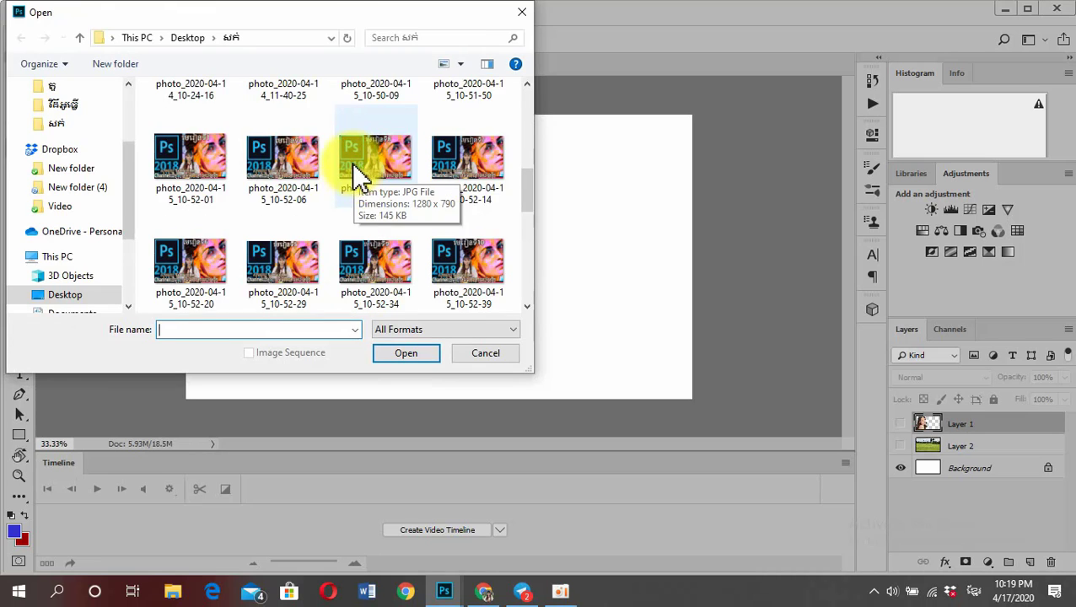
scroll(352, 164, "down", 3)
scroll(404, 161, "down", 1)
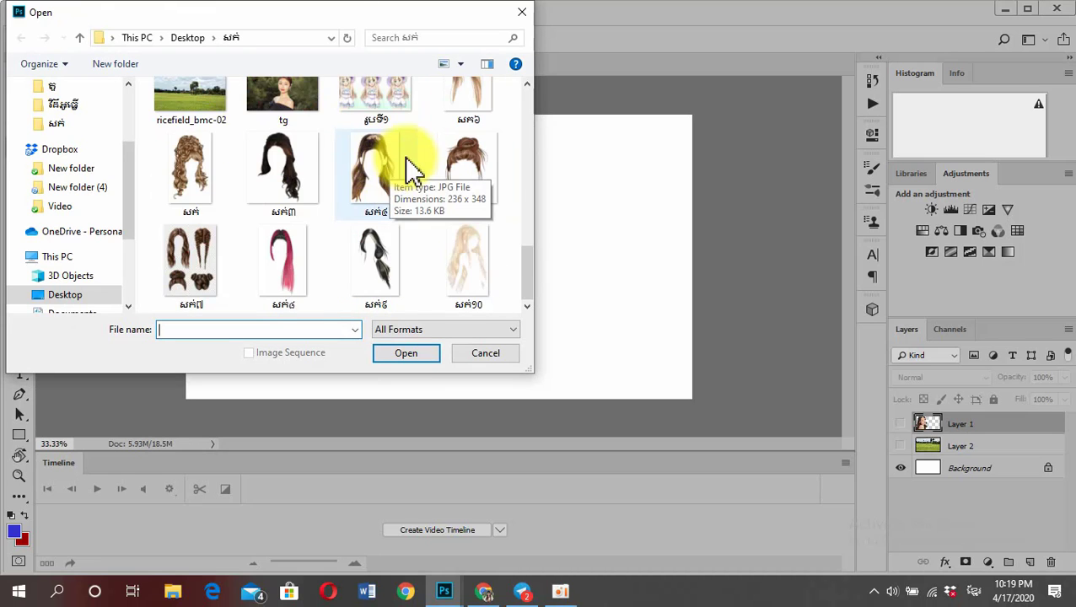
scroll(408, 167, "up", 2)
left_click(455, 135)
left_click(404, 354)
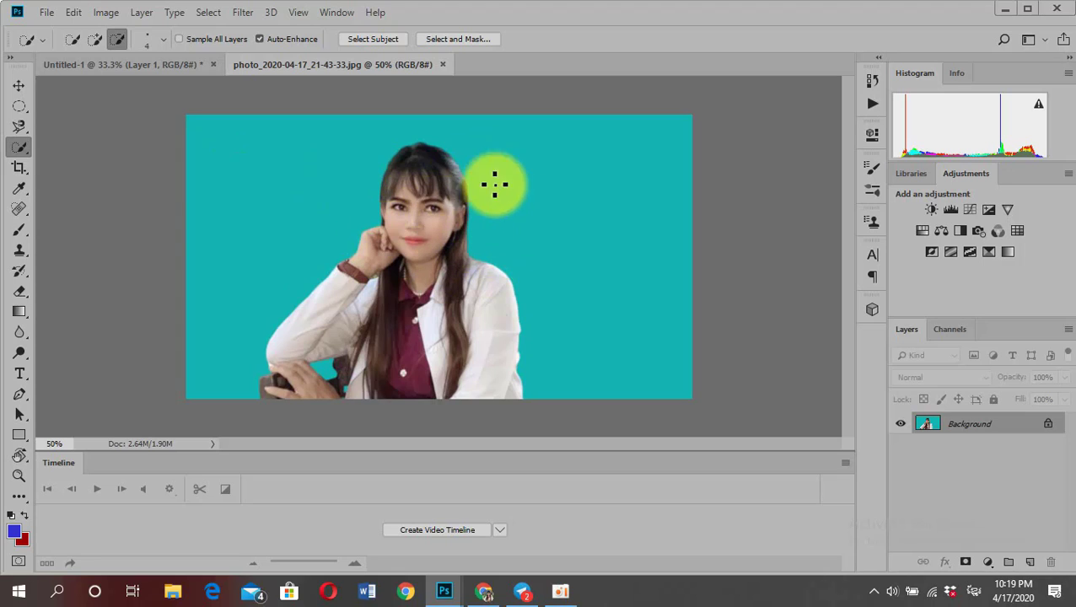
Magic Wand the cyan background, redo the stray selection, and add the patch between arm and hand.
right_click(18, 149)
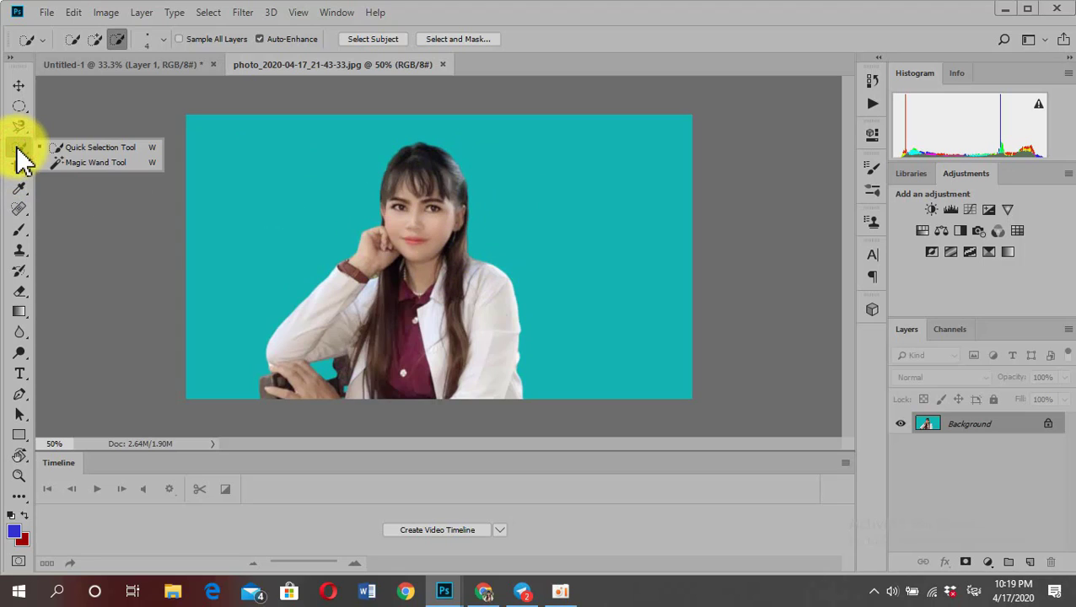
left_click(64, 162)
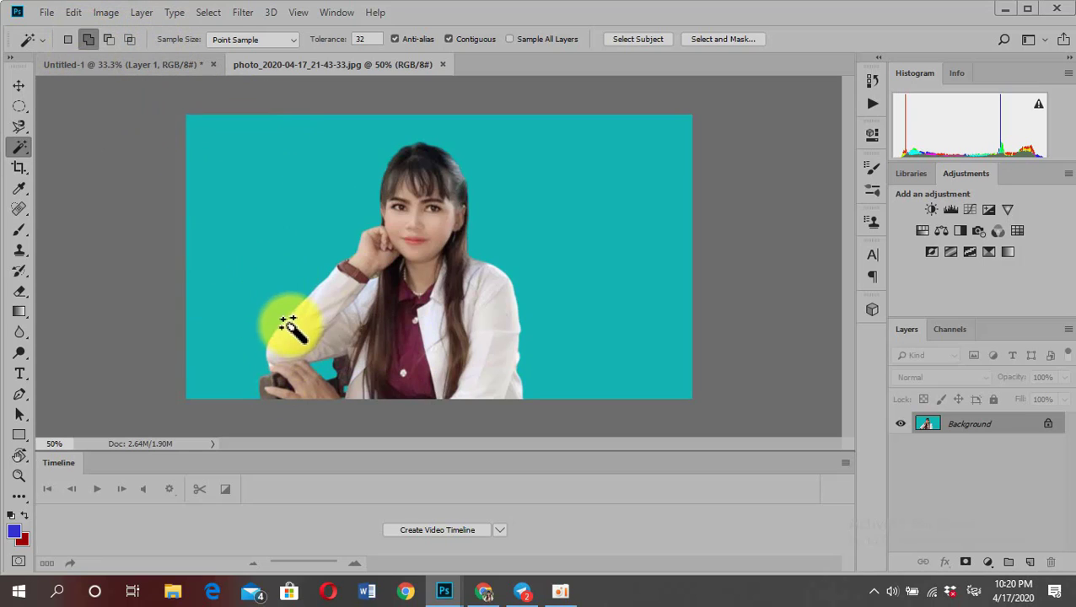
left_click(264, 355)
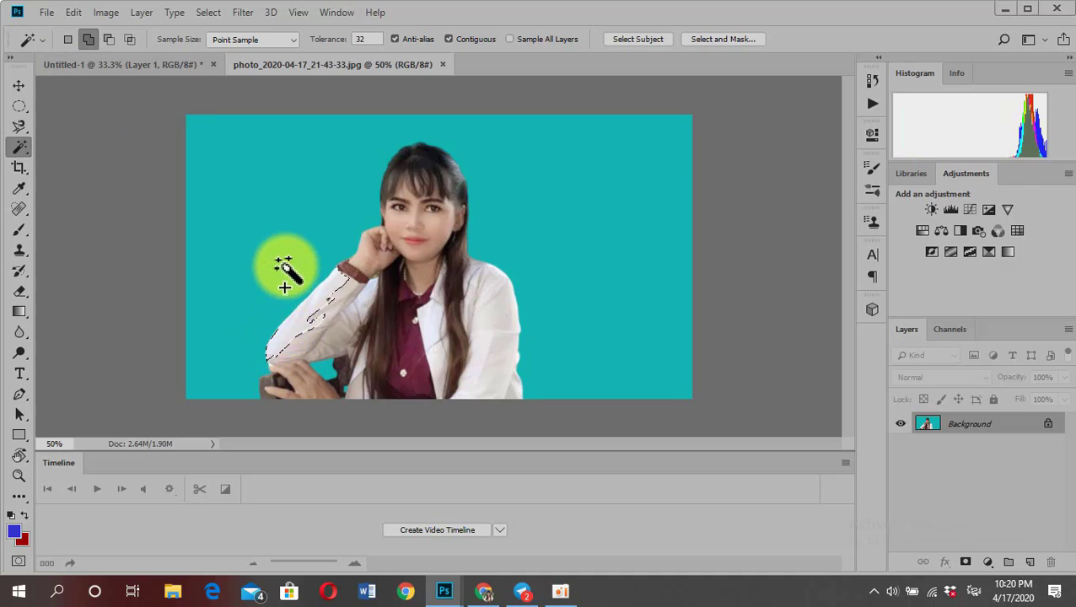
left_click(403, 246)
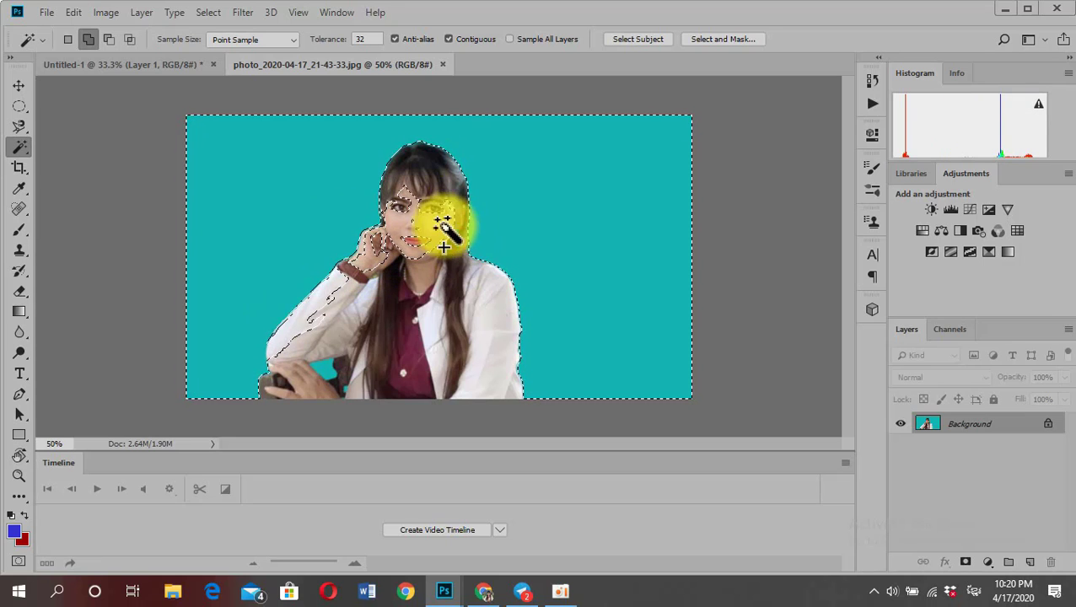
key("ctrl+d")
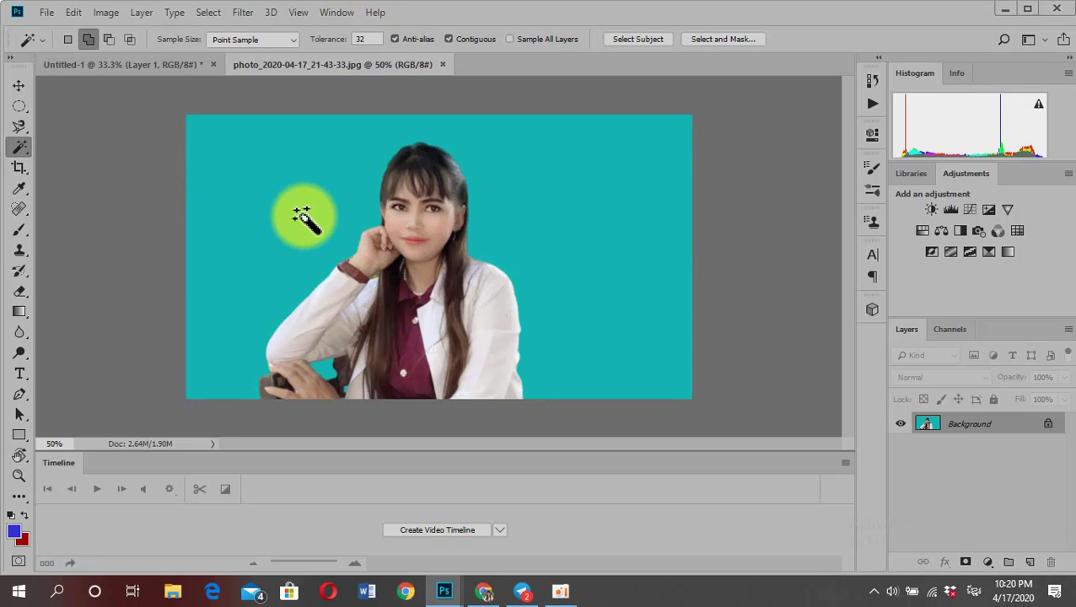
left_click(329, 218)
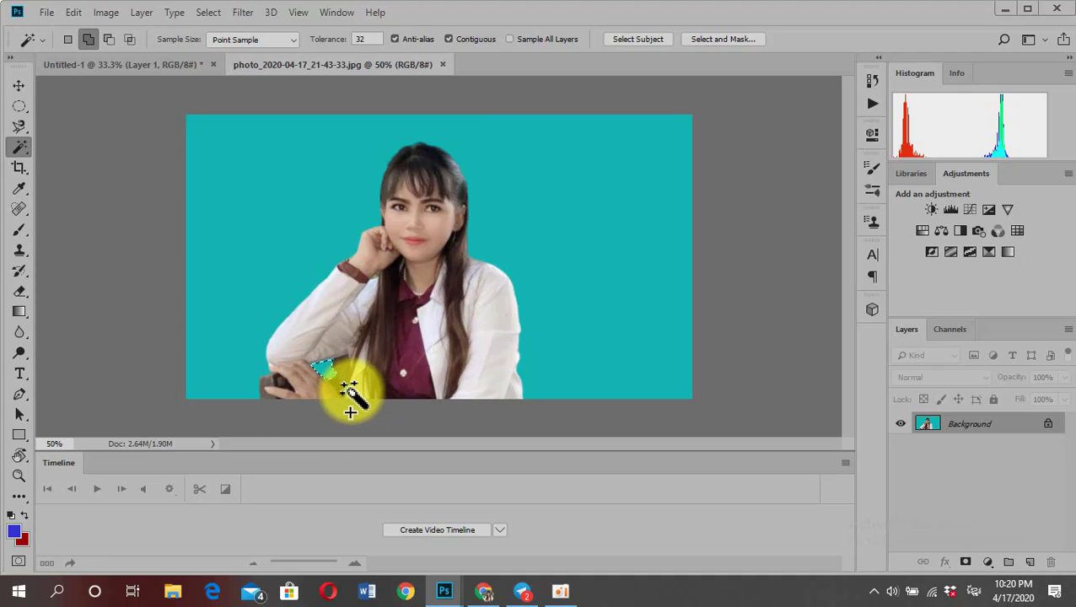
left_click(320, 367)
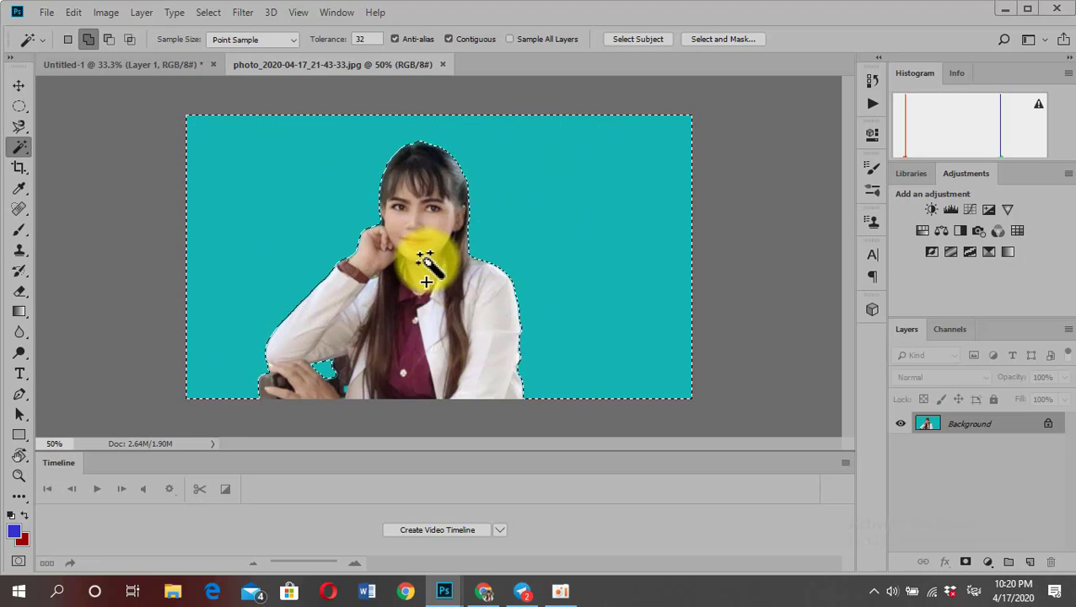
Inverse the selection onto the woman, then view and dismiss the 1-pixel Smooth setting.
left_click(203, 12)
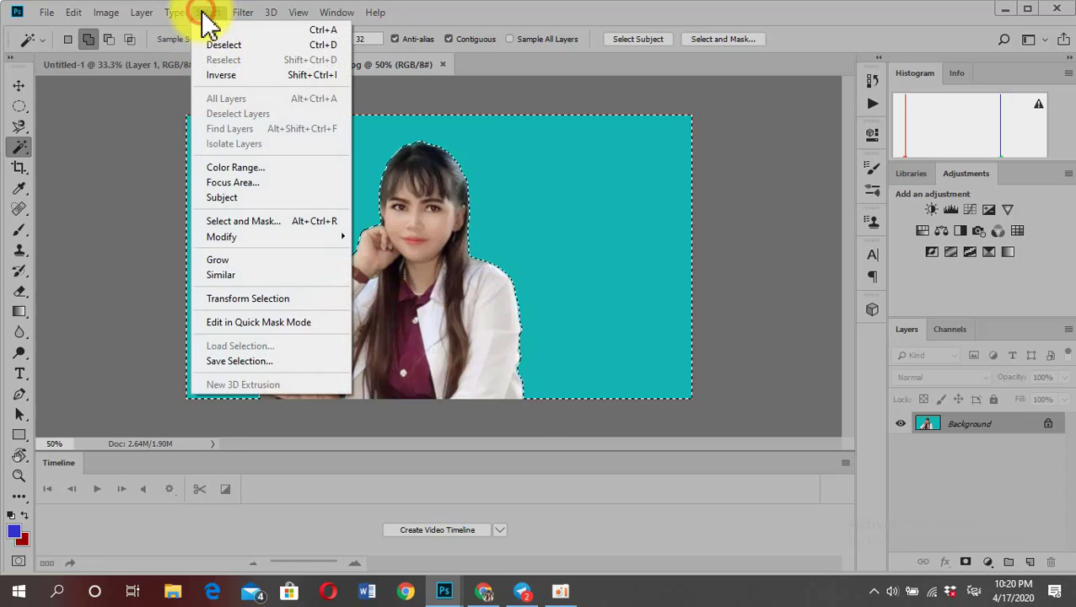
left_click(230, 74)
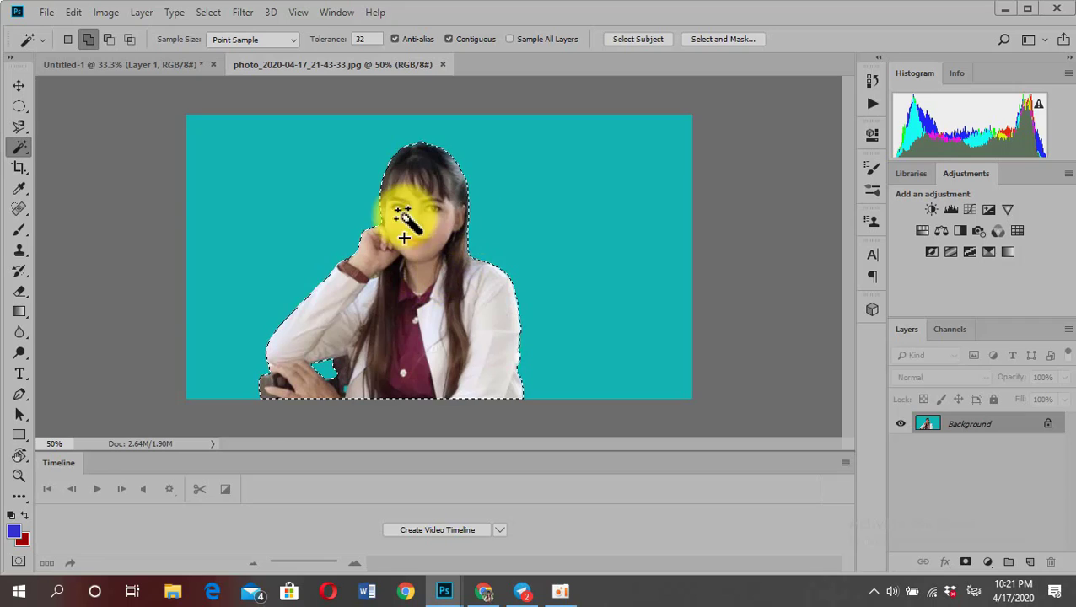
left_click(210, 13)
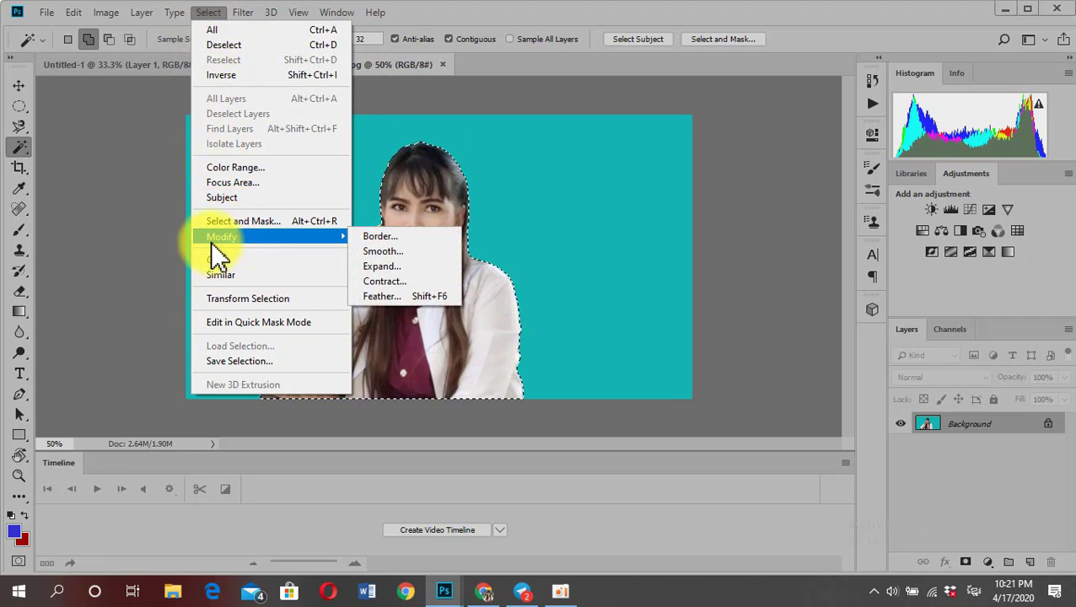
mouse_move(222, 237)
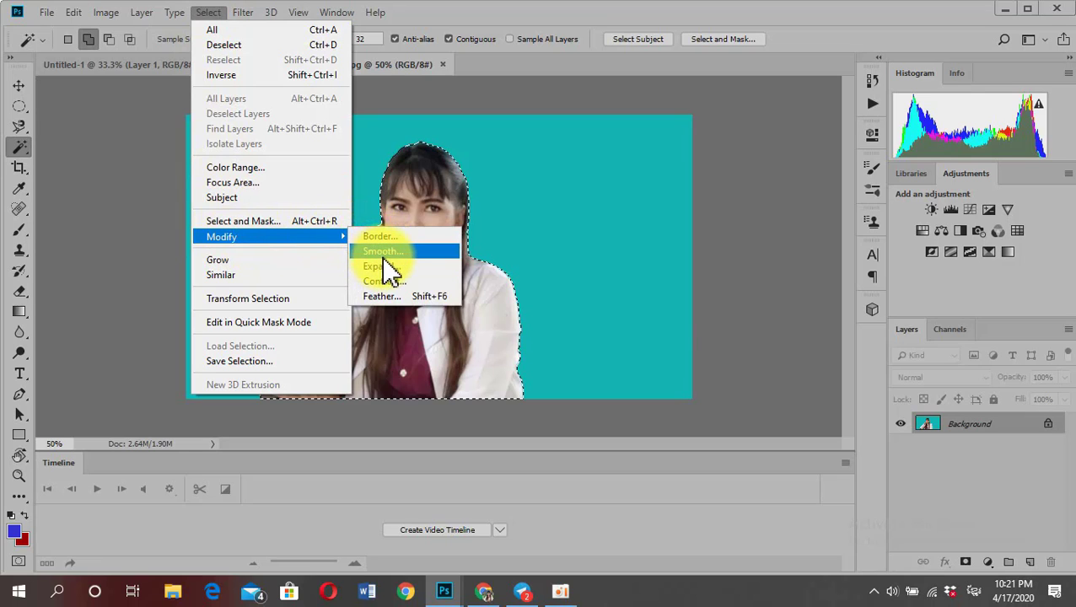
left_click(381, 251)
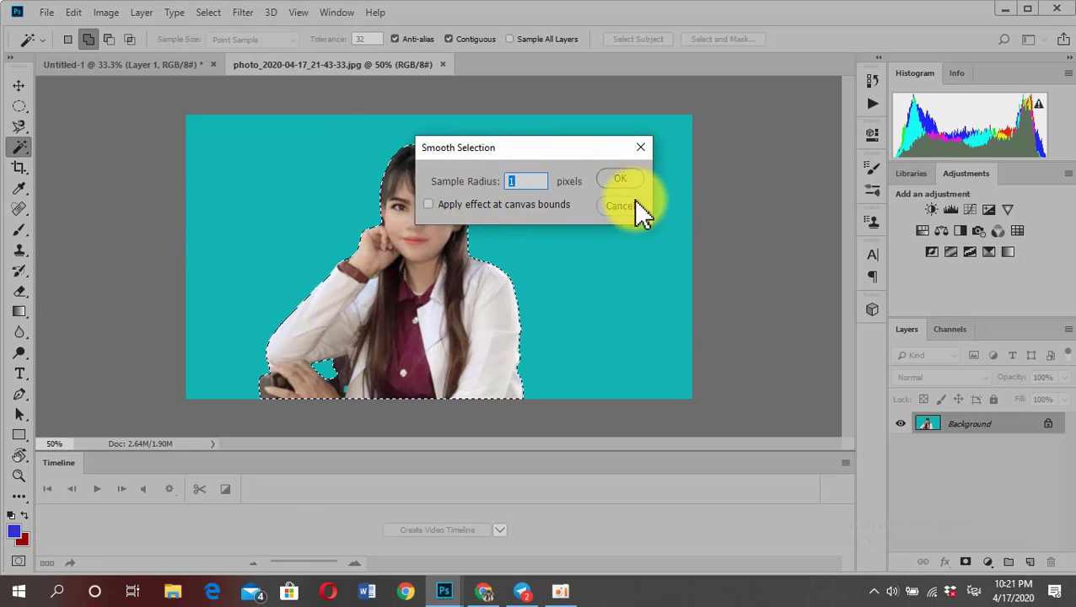
left_click(627, 179)
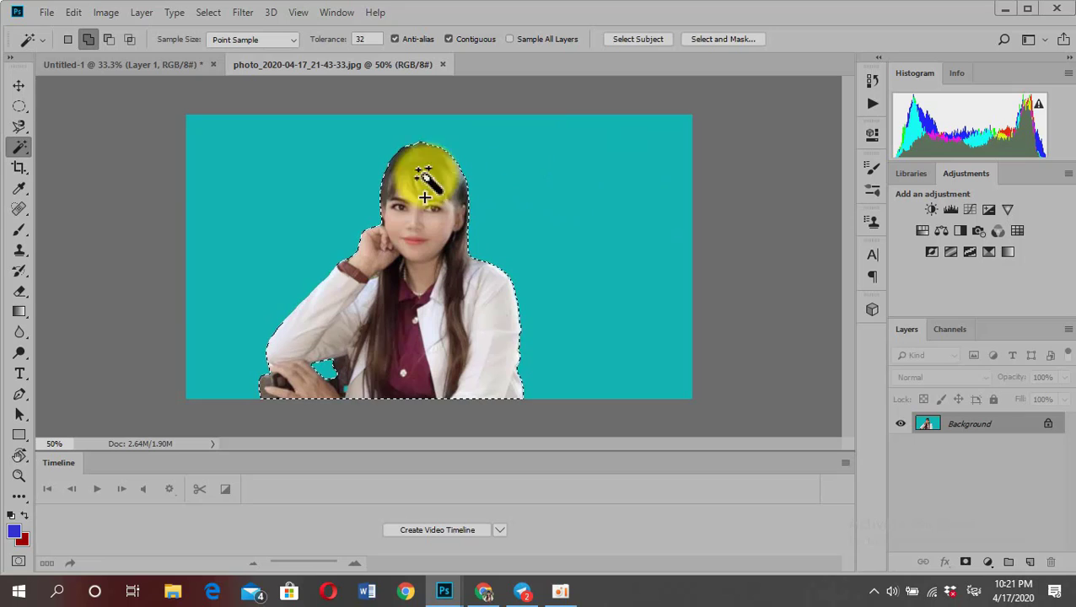
Open Select and Mask with the view set to On Layers.
left_click(716, 38)
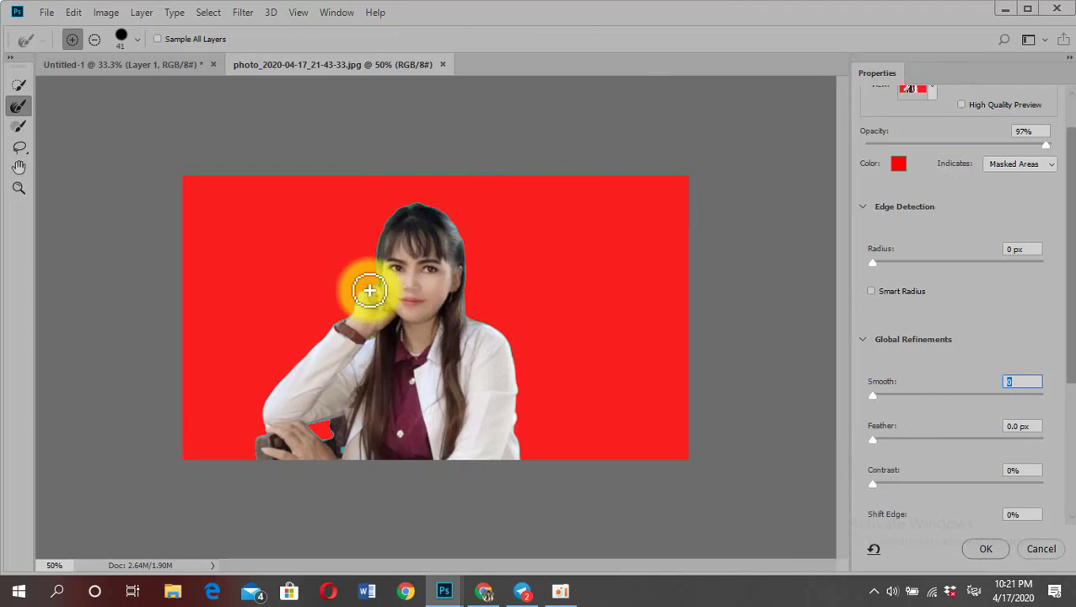
scroll(913, 169, "up", 1)
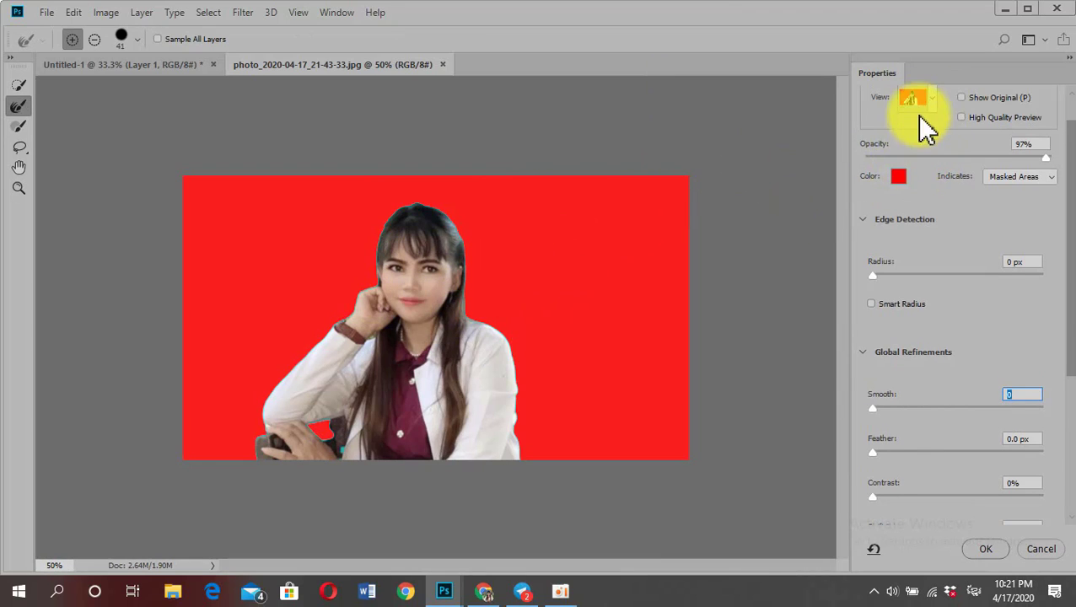
left_click(915, 98)
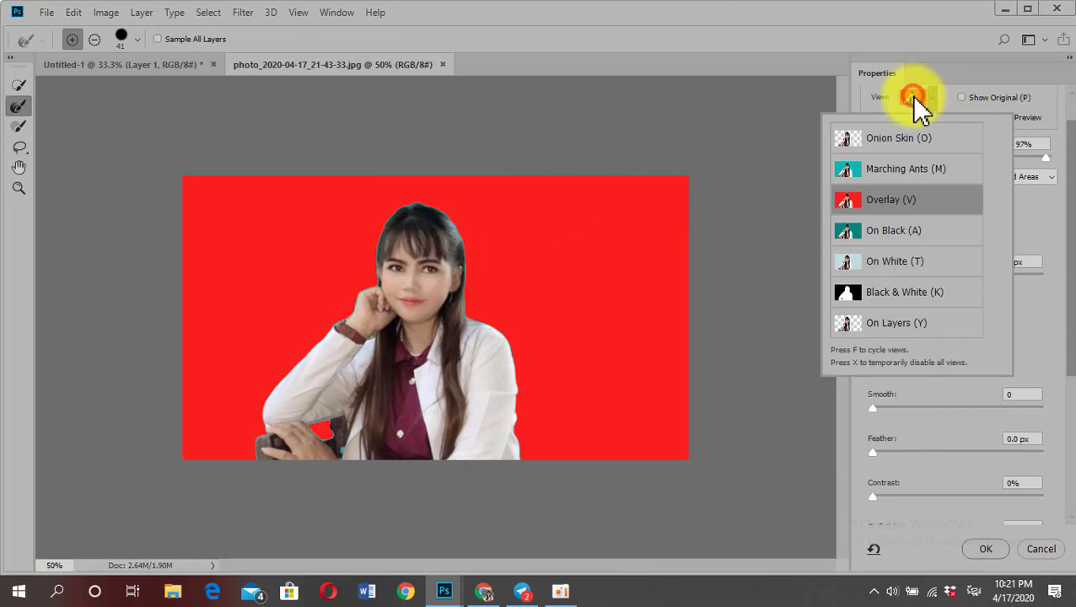
left_click(857, 329)
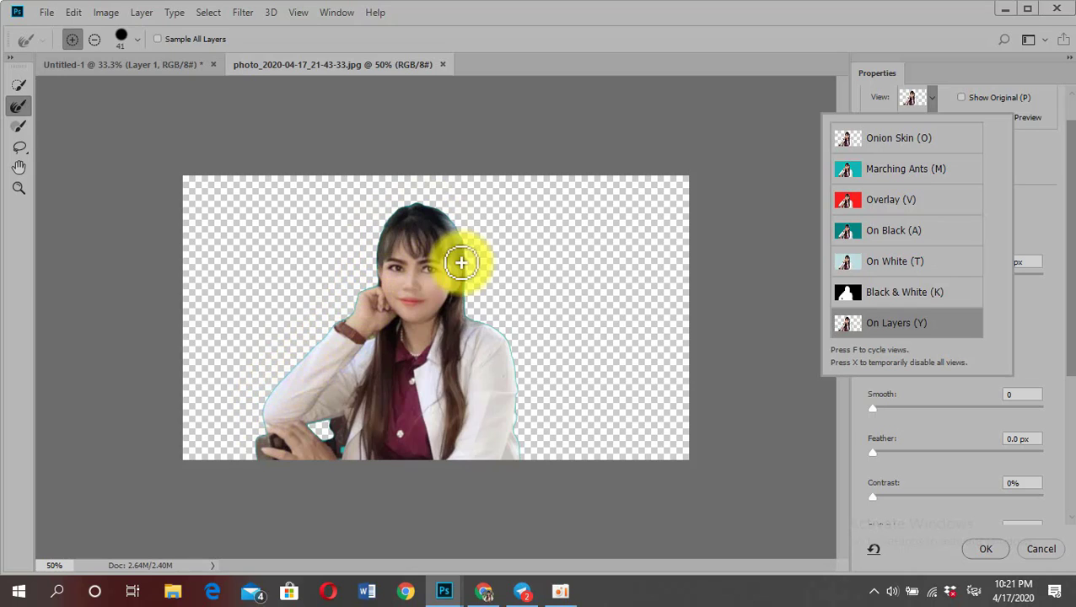
left_click(747, 372)
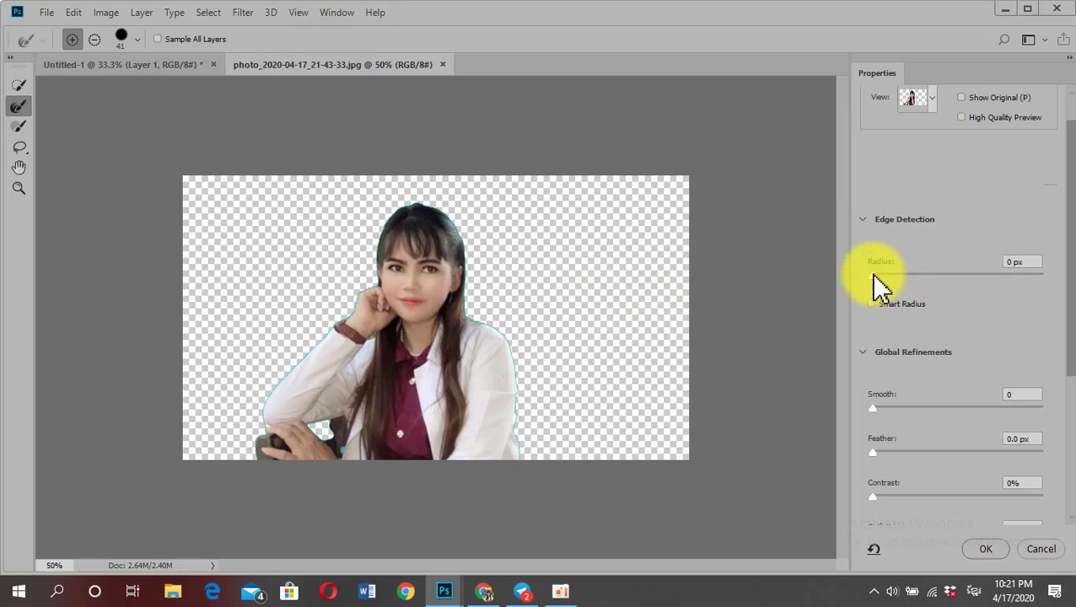
Set the edge-detection Radius to 3 px with Smart Radius enabled.
left_click_drag(873, 275, 928, 272)
left_click(872, 305)
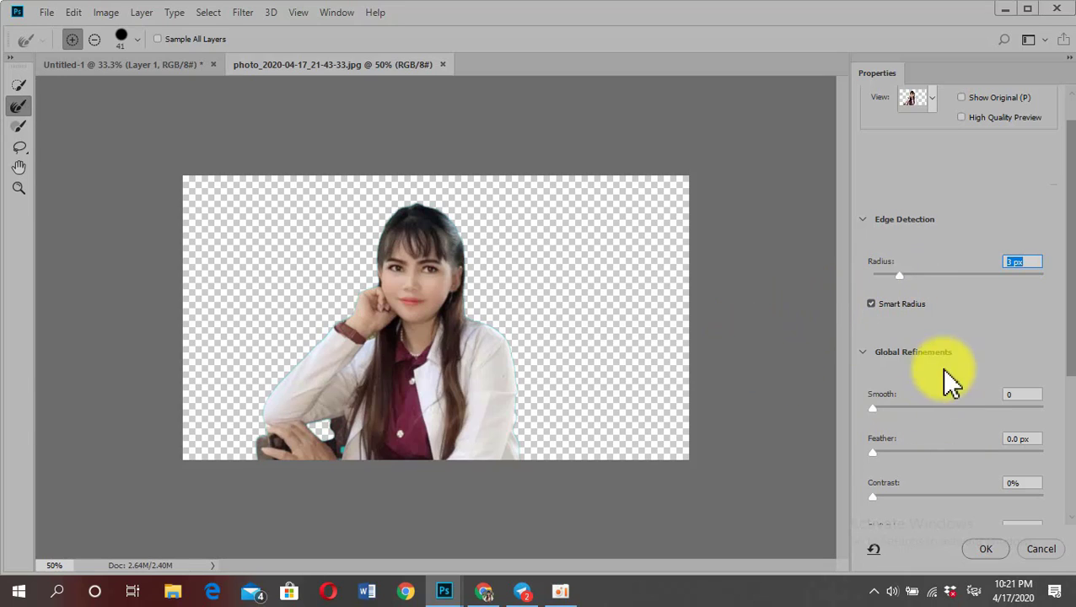
scroll(877, 427, "down", 2)
scroll(935, 433, "down", 2)
scroll(945, 438, "down", 1)
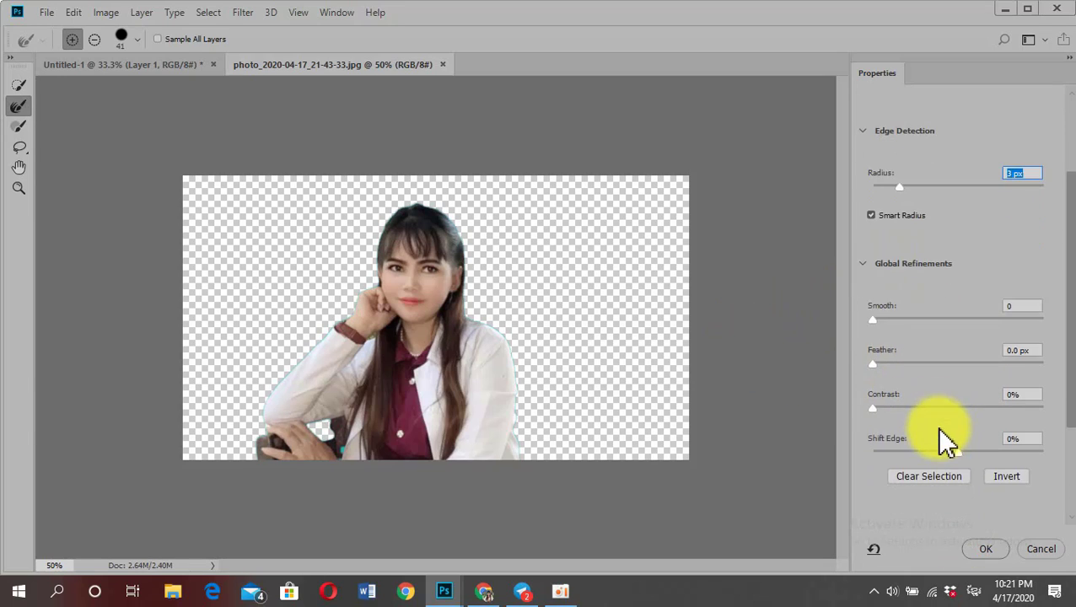
scroll(945, 434, "down", 1)
scroll(949, 426, "down", 2)
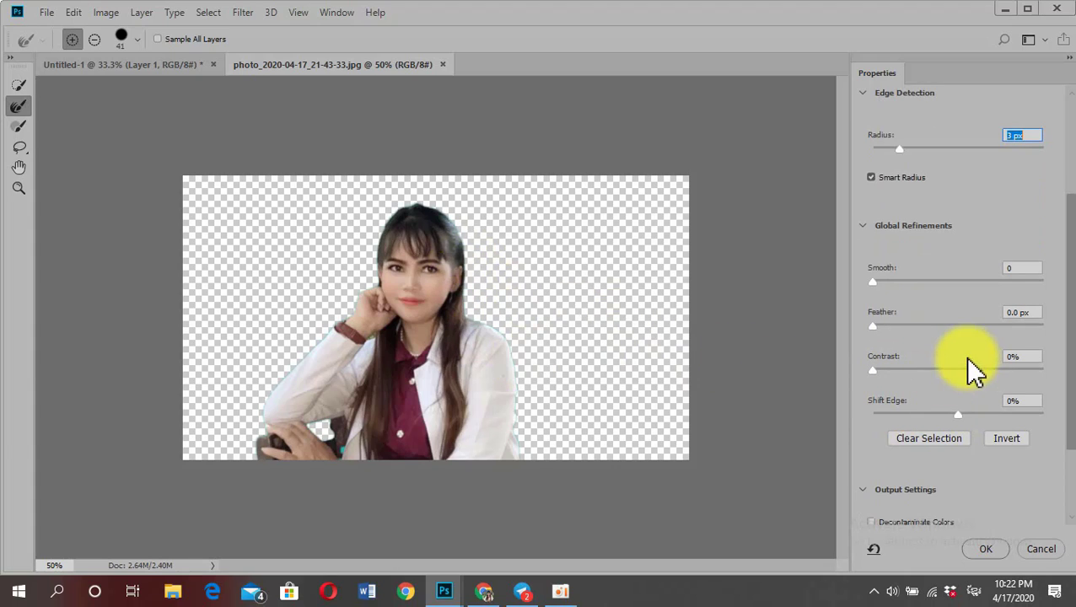
scroll(966, 375, "down", 2)
scroll(962, 380, "down", 1)
scroll(962, 374, "down", 1)
scroll(958, 363, "up", 2)
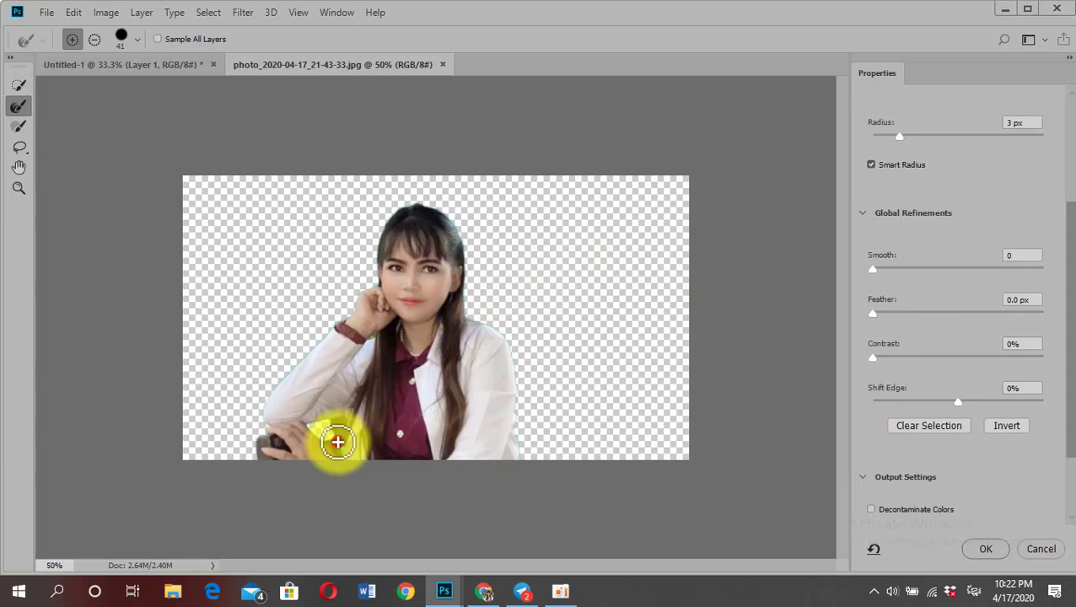
Brush the Refine Edge Brush along the chair, arm, hand and hair beside her face.
mouse_move(338, 441)
left_mouse_down()
mouse_move(342, 453)
mouse_move(311, 426)
left_mouse_up()
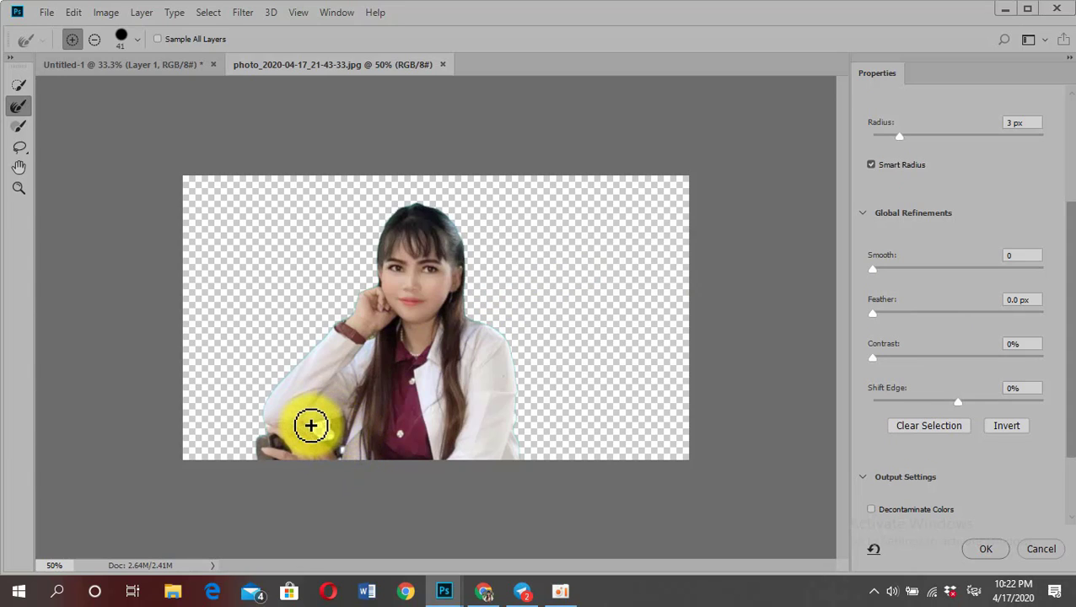
mouse_move(310, 426)
left_mouse_down()
mouse_move(345, 394)
mouse_move(273, 418)
mouse_move(283, 376)
left_mouse_up()
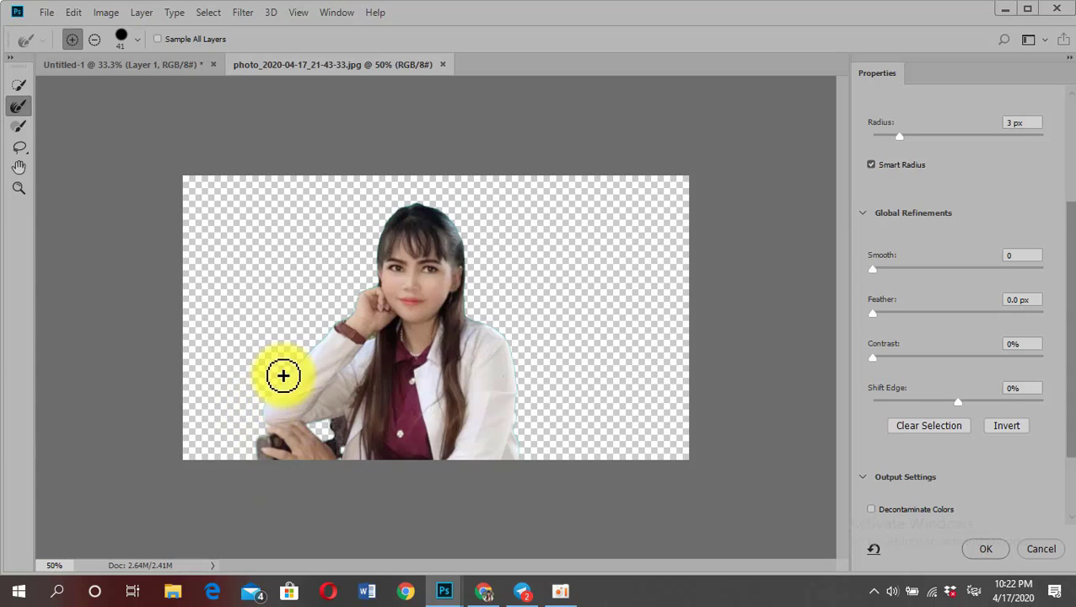
mouse_move(308, 349)
left_mouse_down()
mouse_move(351, 312)
mouse_move(332, 334)
left_mouse_up()
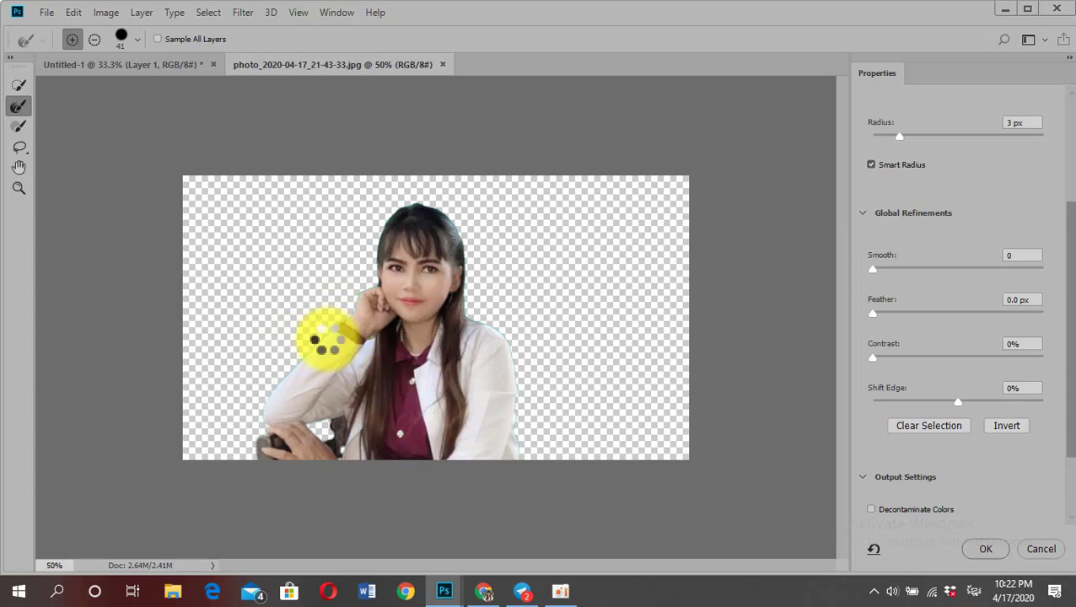
mouse_move(291, 353)
left_mouse_down()
mouse_move(320, 288)
mouse_move(312, 252)
mouse_move(365, 258)
mouse_move(359, 307)
mouse_move(377, 272)
mouse_move(372, 215)
mouse_move(372, 264)
left_mouse_up()
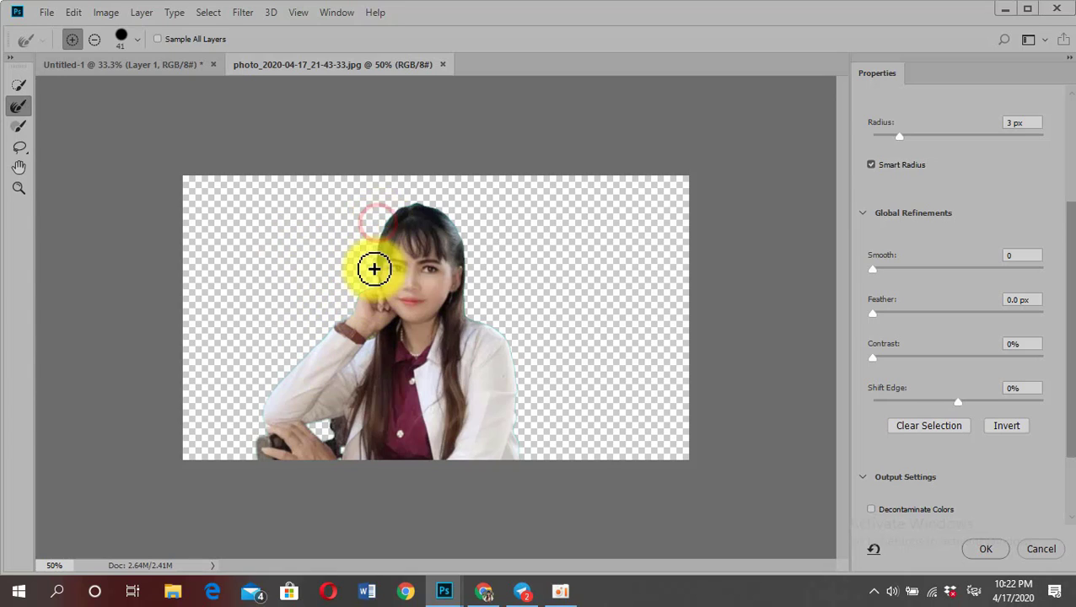
left_click(936, 424)
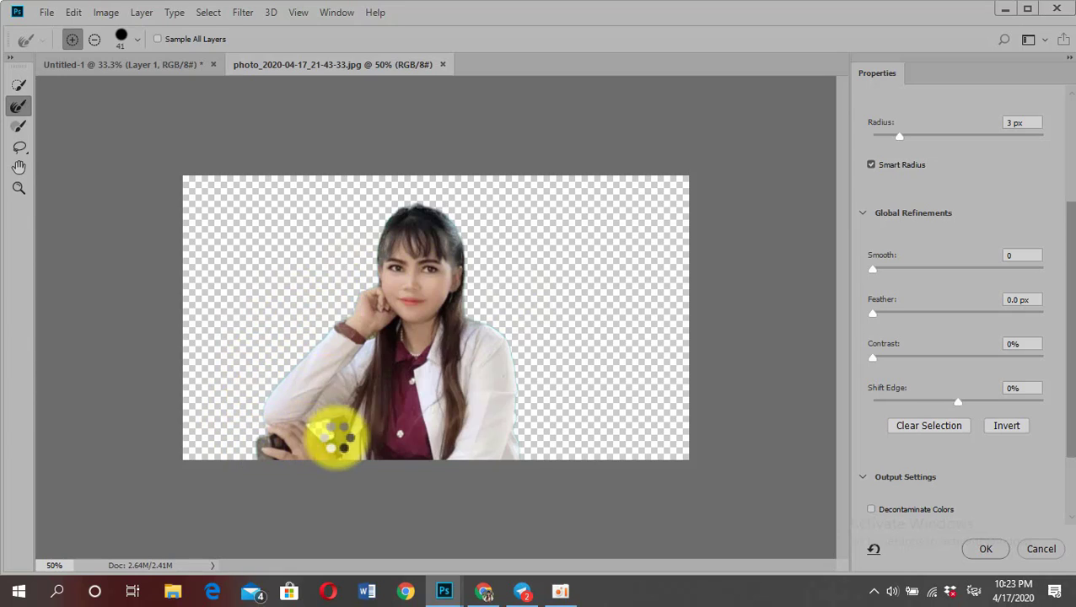
Brush the Refine Edge Brush from hand to elbow, along right-side hair, shoulder and raised hand.
left_click(332, 428)
left_click_drag(332, 428, 264, 406)
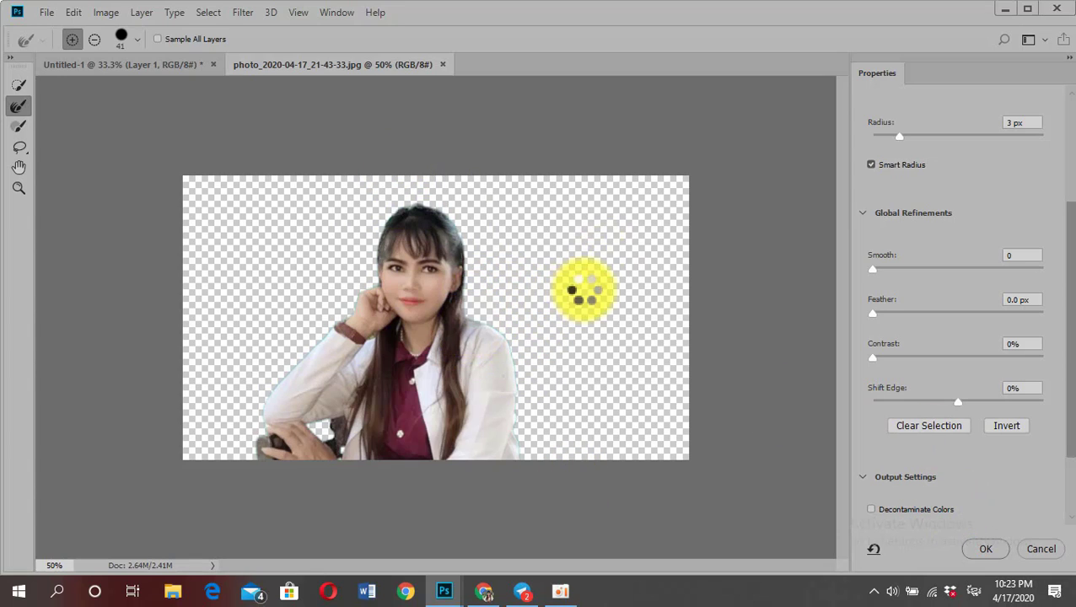
left_click_drag(497, 319, 468, 312)
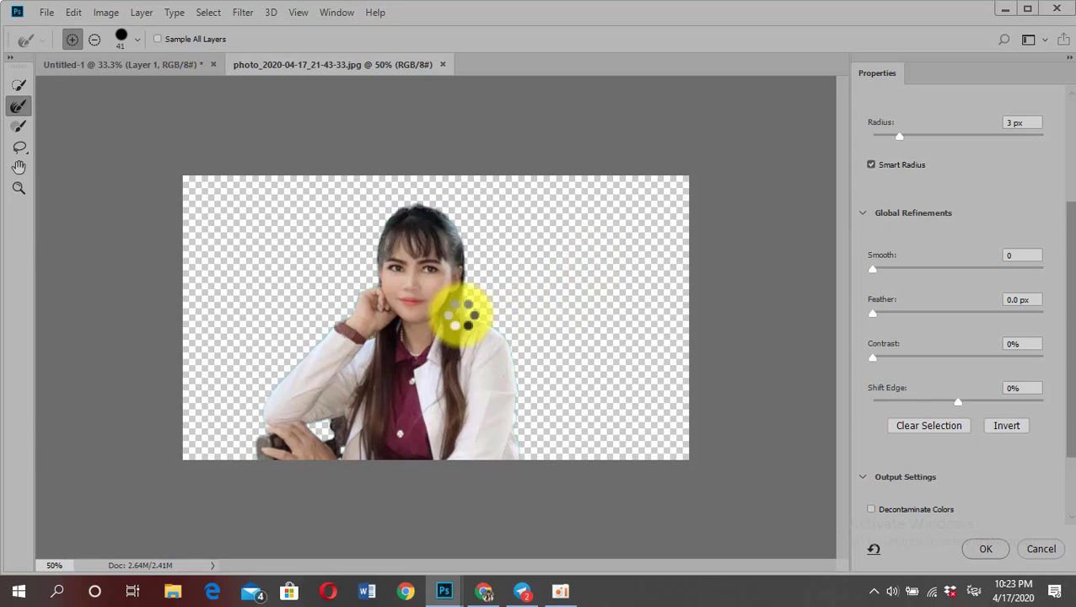
left_click_drag(534, 381, 506, 330)
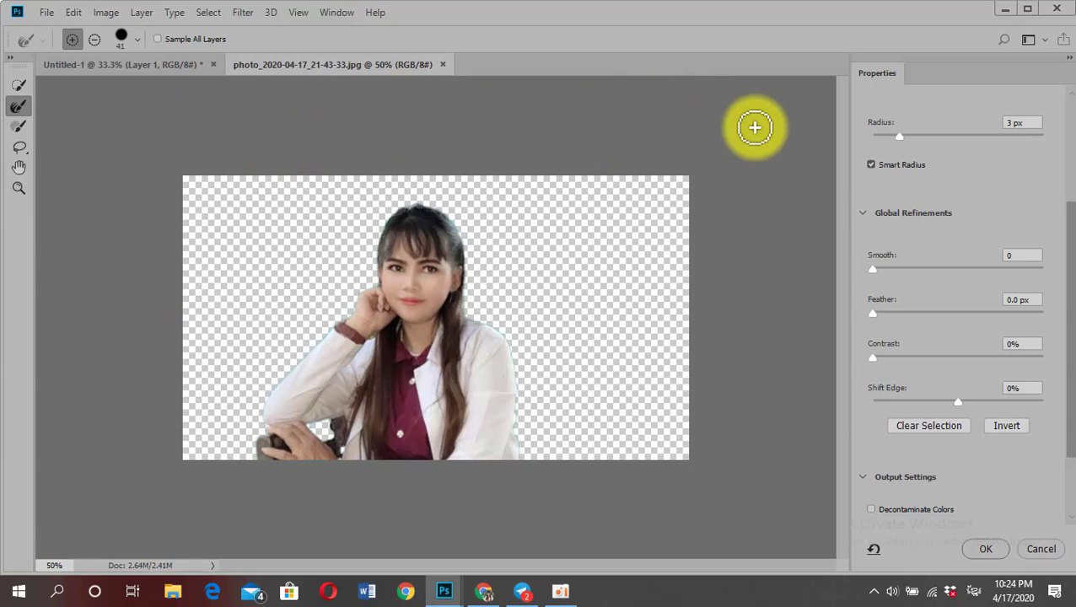
left_click_drag(348, 289, 320, 327)
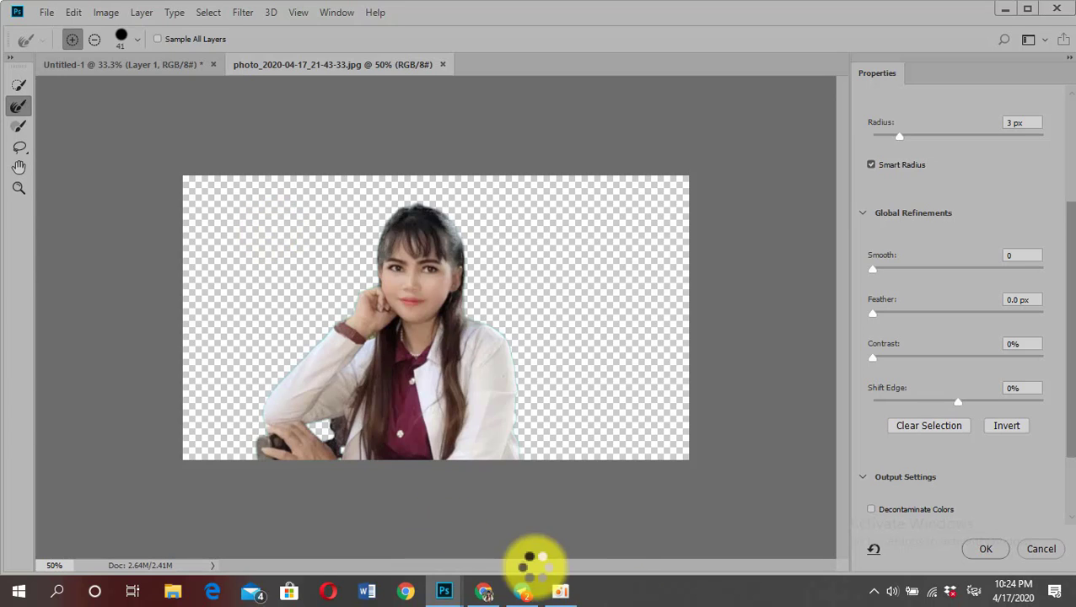
left_click(559, 590)
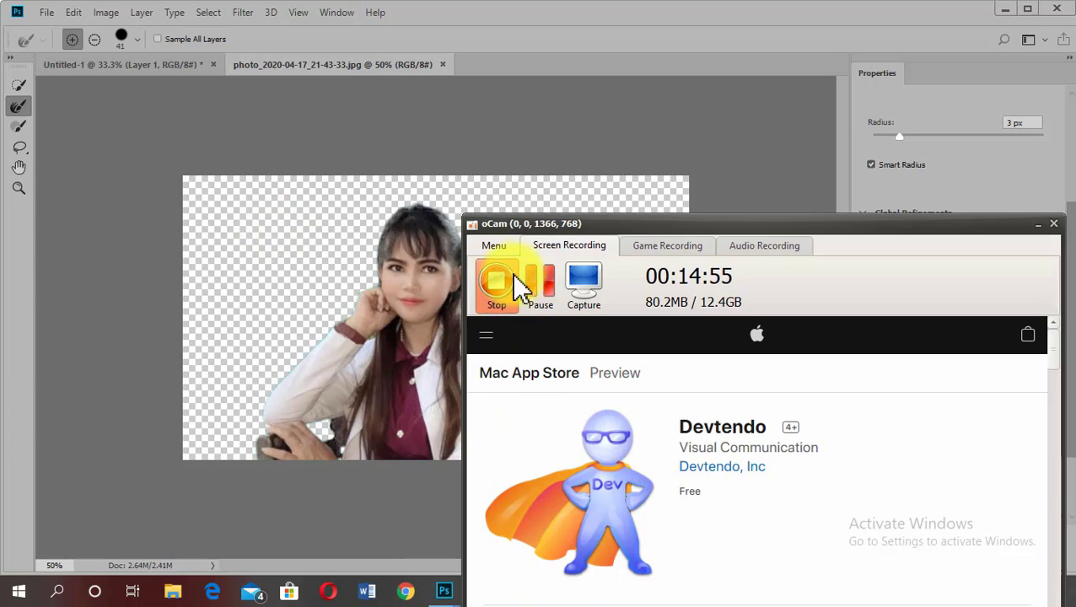
left_click(1037, 223)
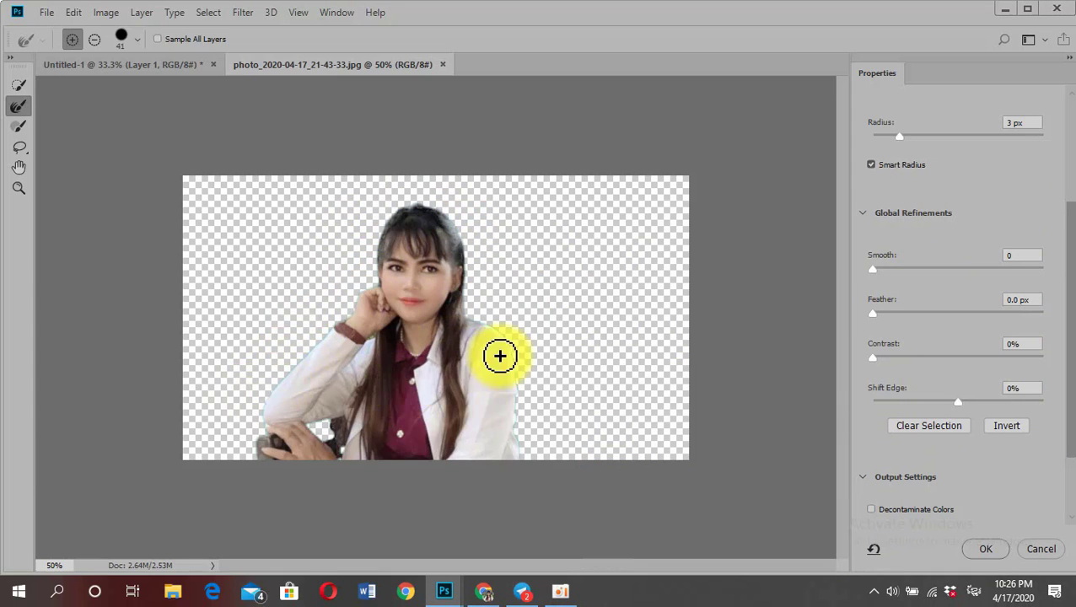
Shift the selection edge to about -7%, apply it, and float the photo in its own window.
left_click(954, 400)
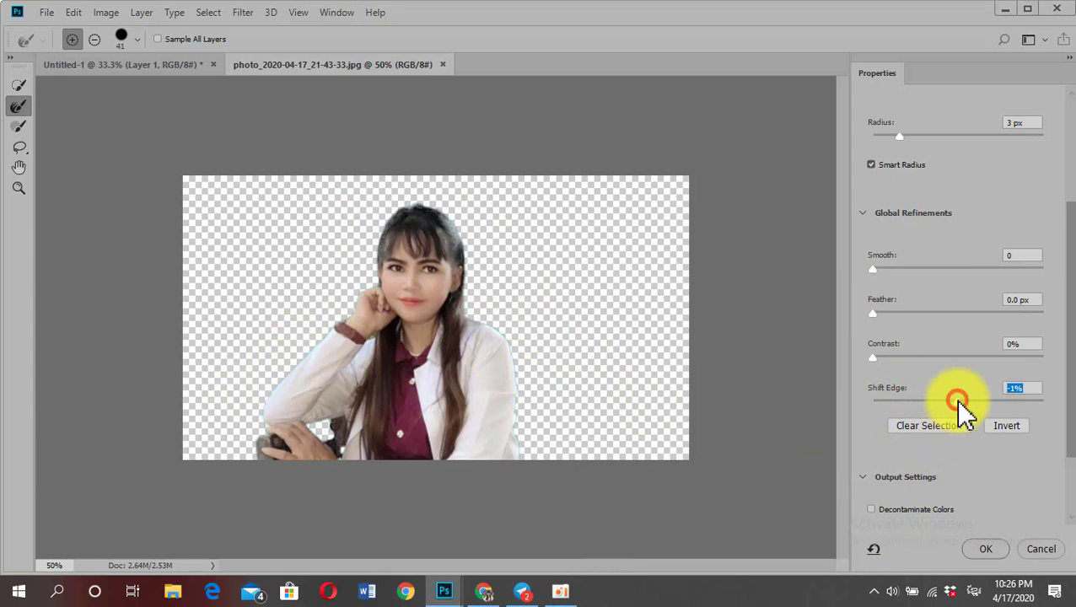
mouse_move(955, 400)
left_mouse_down()
mouse_move(929, 408)
mouse_move(982, 409)
mouse_move(944, 399)
mouse_move(971, 397)
mouse_move(858, 412)
mouse_move(1052, 400)
left_mouse_up()
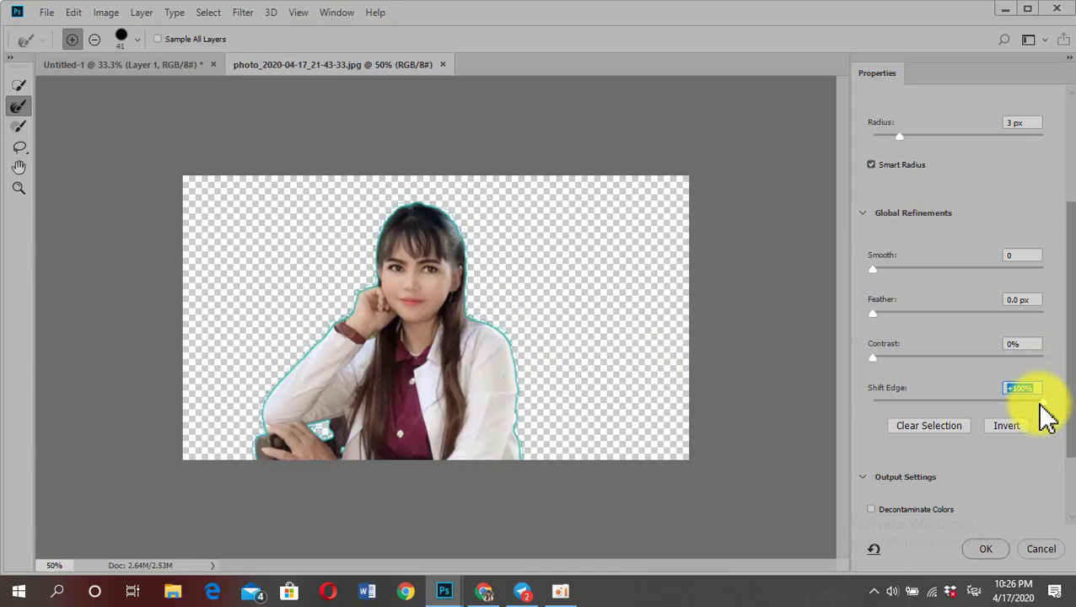
left_click_drag(1043, 404, 953, 410)
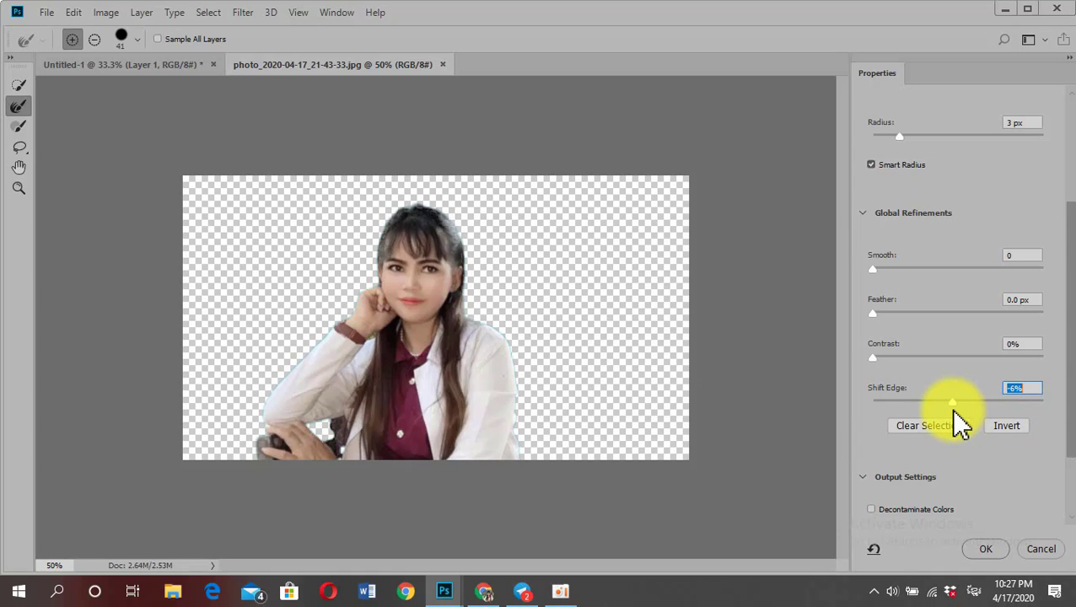
left_click(982, 550)
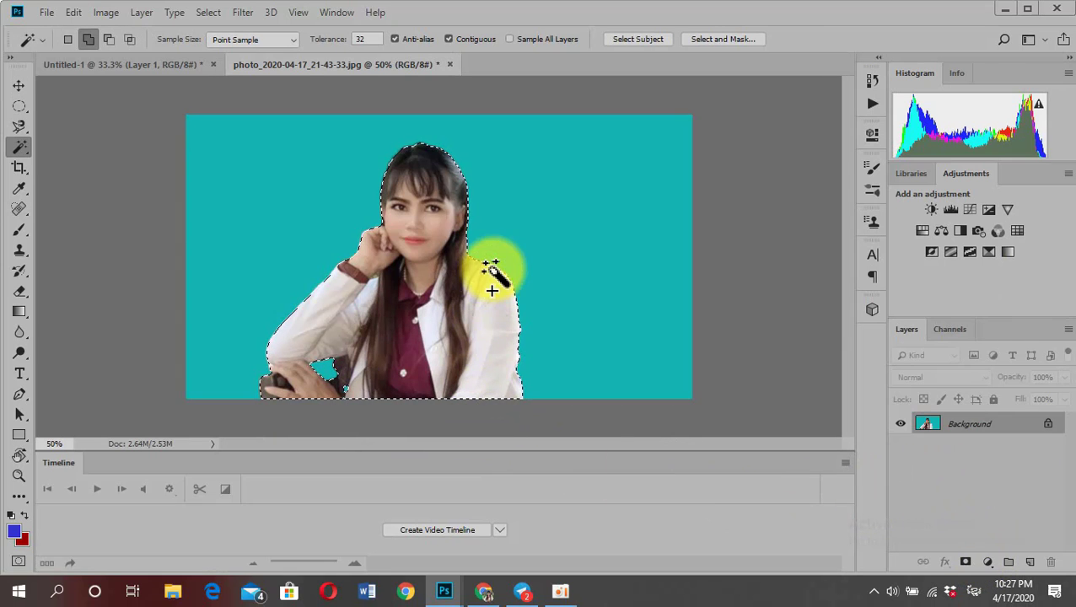
left_click_drag(357, 65, 600, 128)
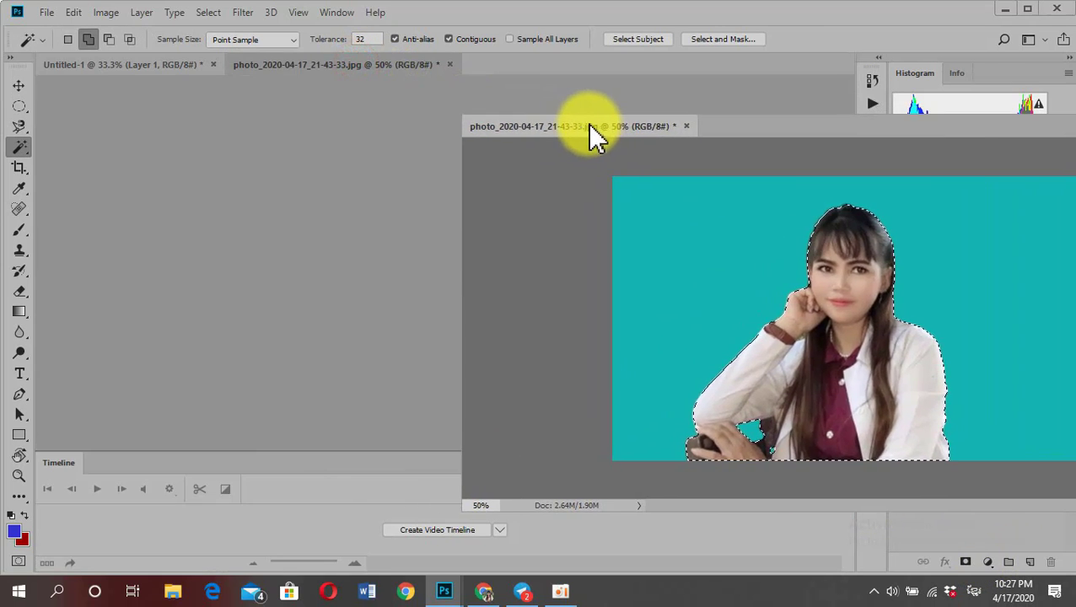
Drag the cut-out woman from the photo onto Untitled-1 as Layer 3.
key("v")
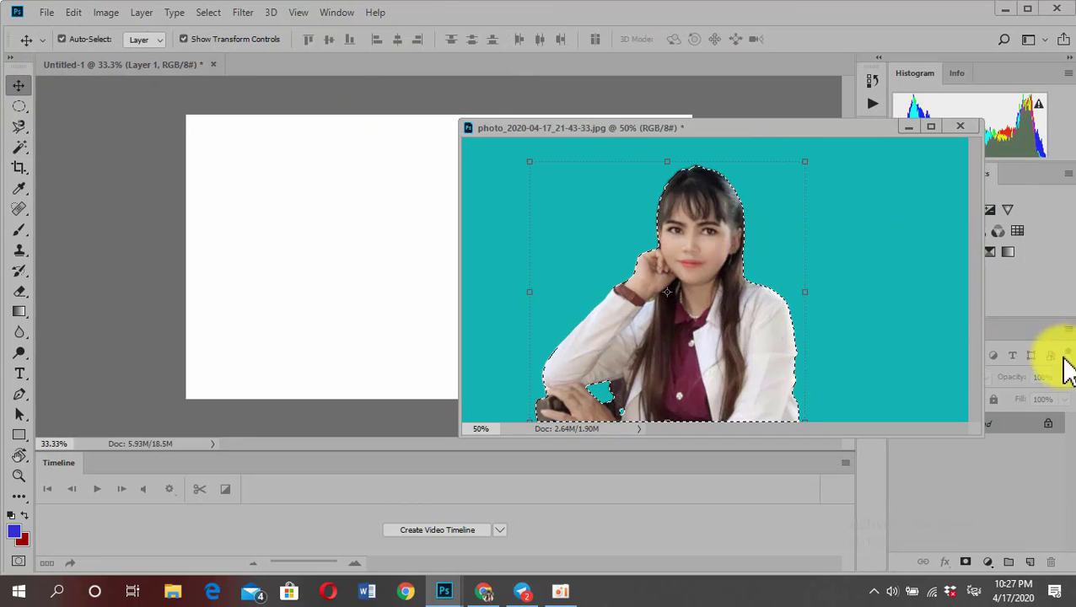
left_click_drag(791, 128, 860, 112)
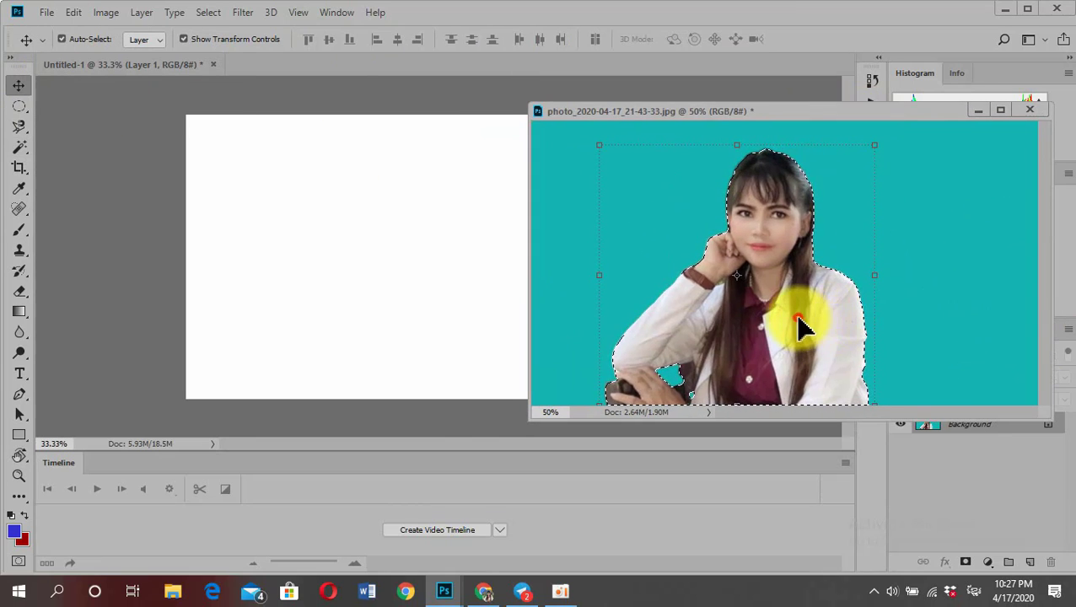
left_click_drag(800, 313, 379, 308)
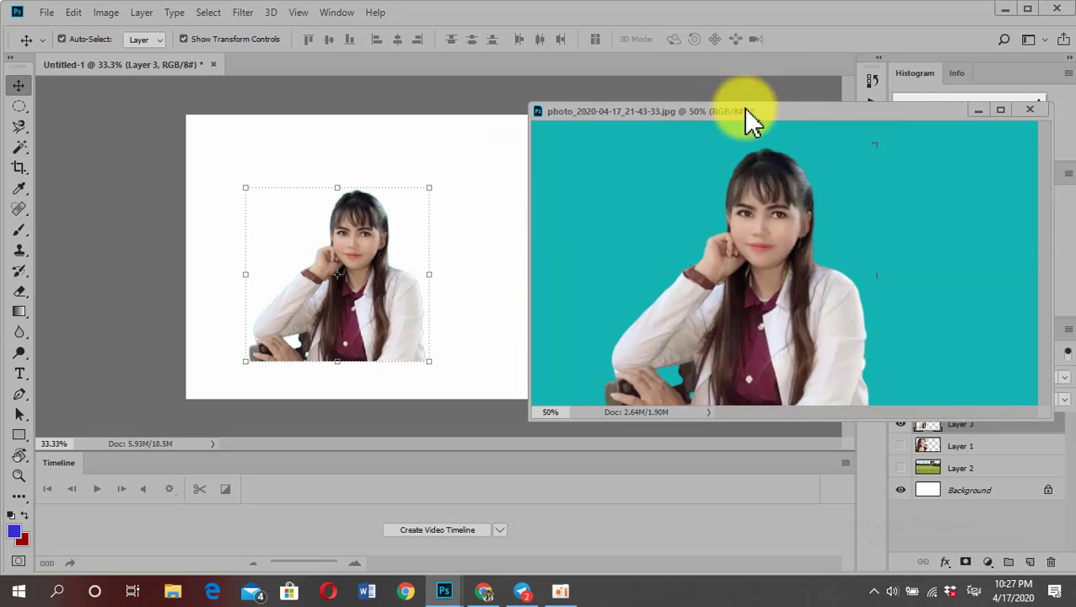
left_click_drag(730, 113, 926, 103)
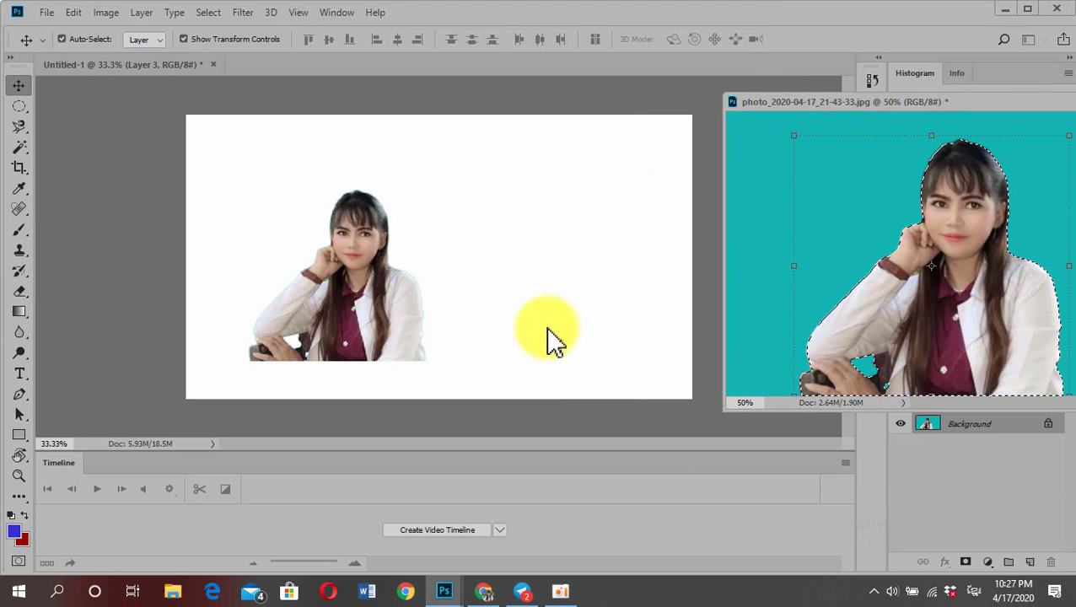
left_click(401, 331)
Scale the woman to about 153%, stretching her to canvas height, and commit.
left_click_drag(430, 359, 477, 407)
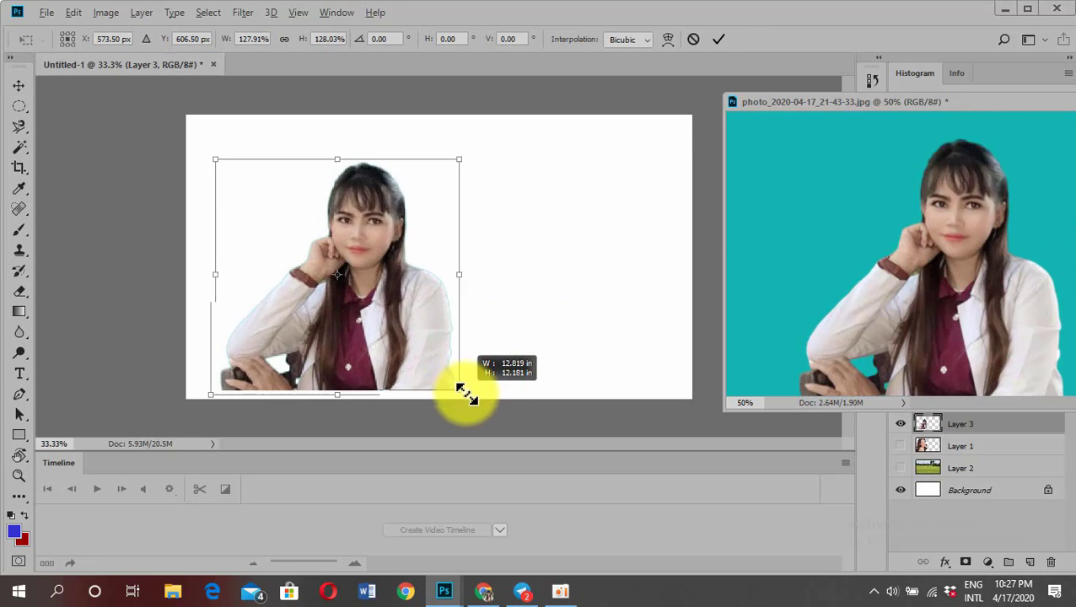
left_click_drag(401, 345, 430, 328)
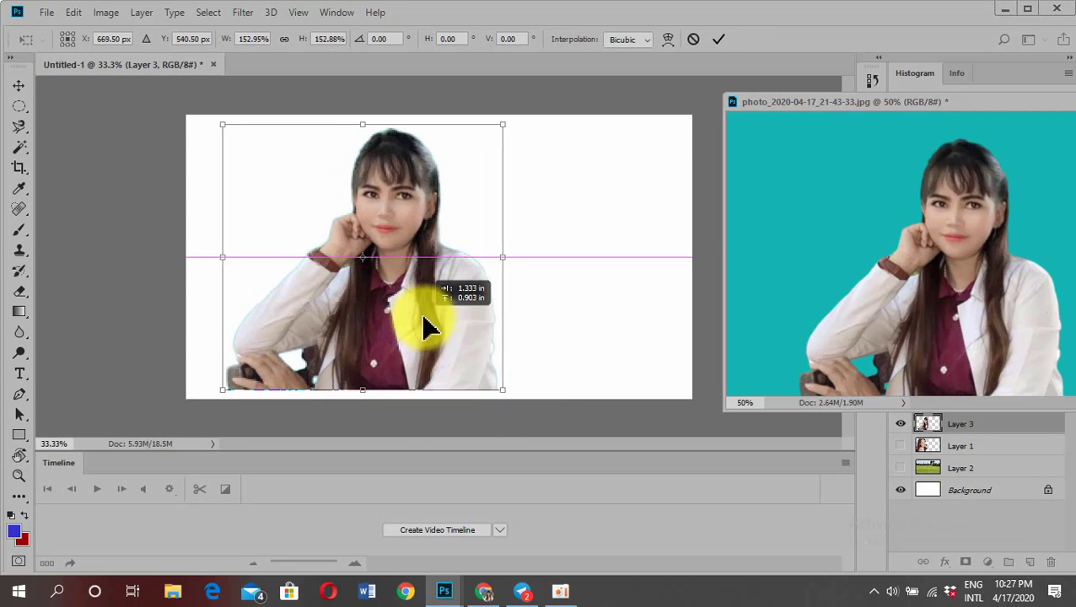
left_click(560, 595)
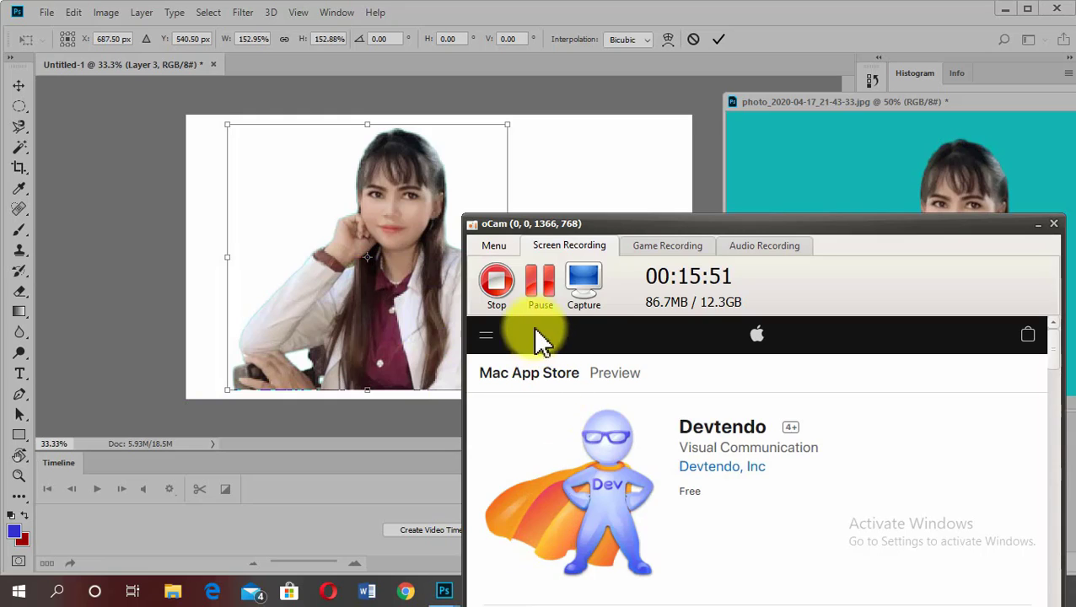
left_click(536, 286)
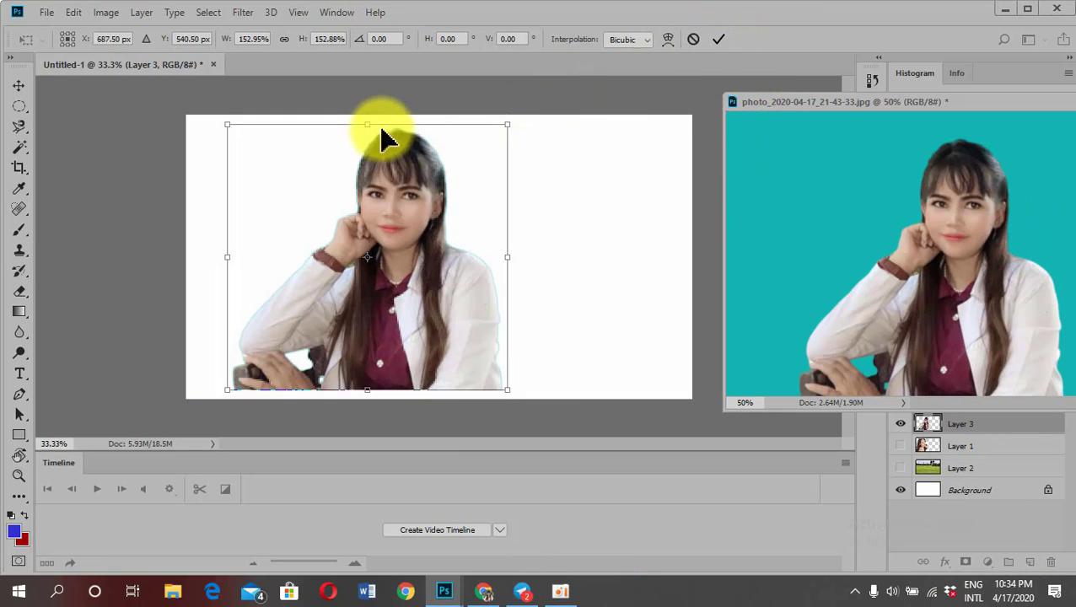
left_click_drag(370, 124, 369, 114)
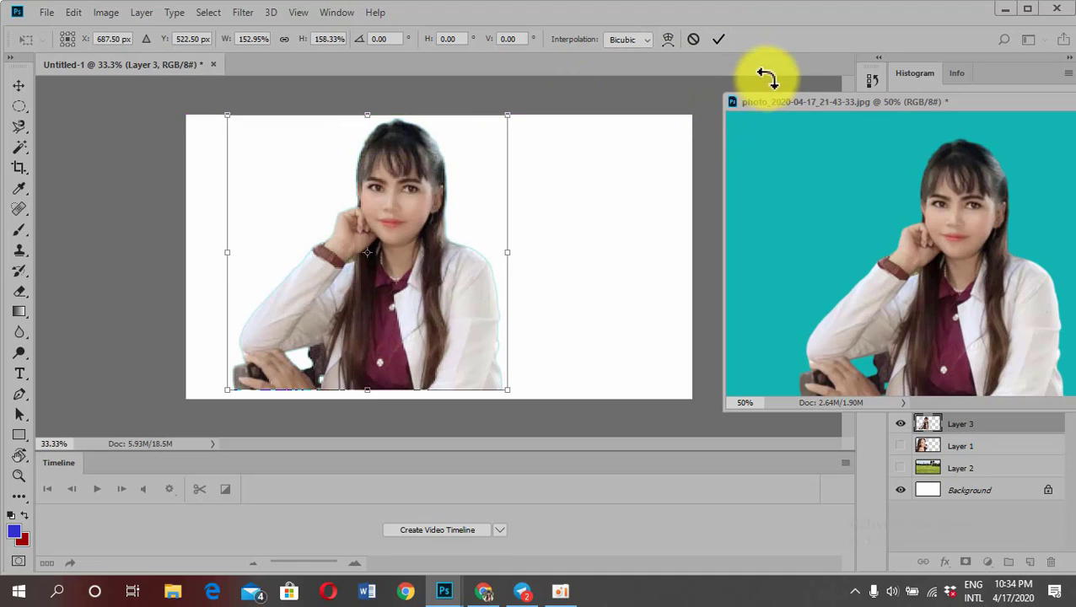
left_click(717, 39)
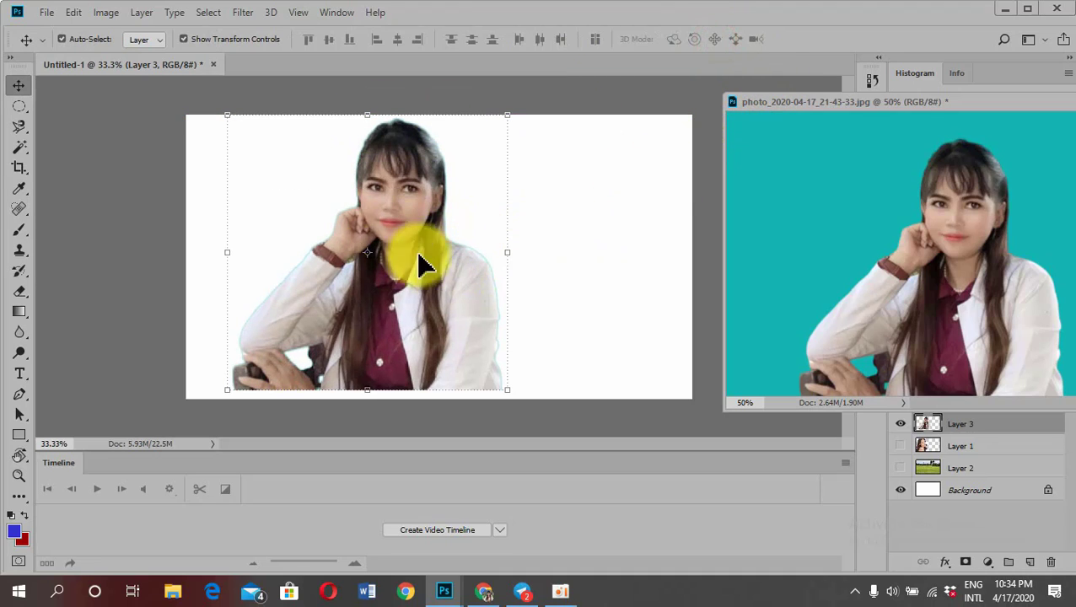
Close the source photo window.
left_click(899, 105)
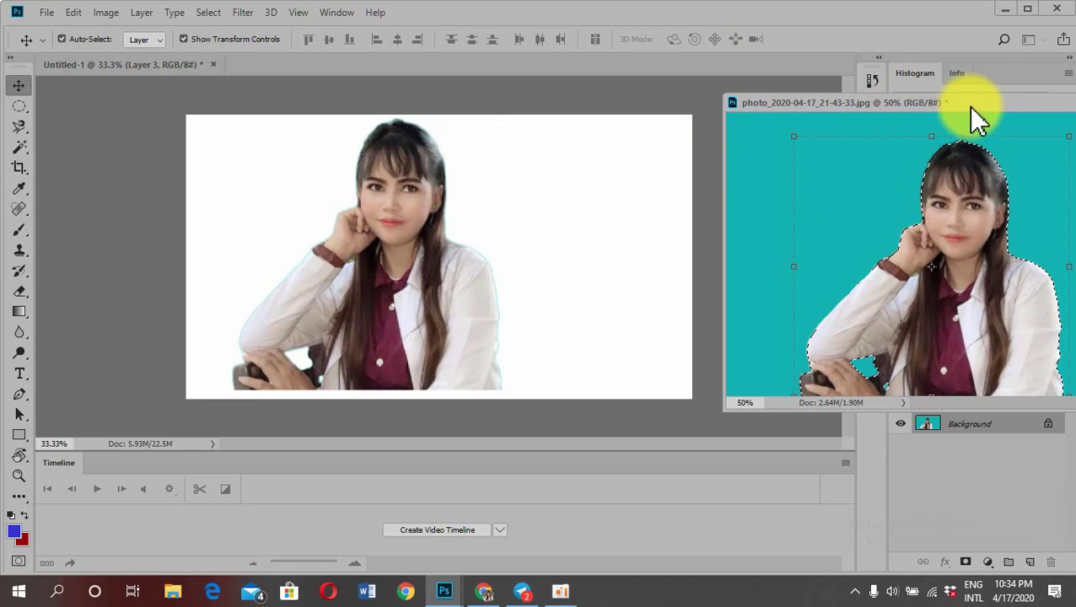
left_click_drag(970, 107, 858, 114)
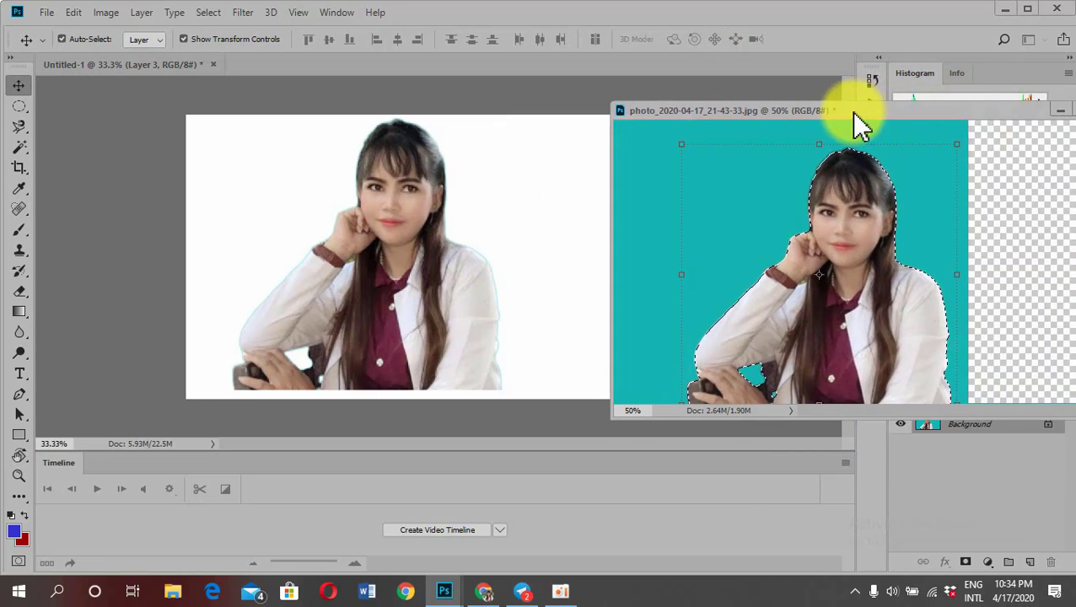
left_click(1058, 111)
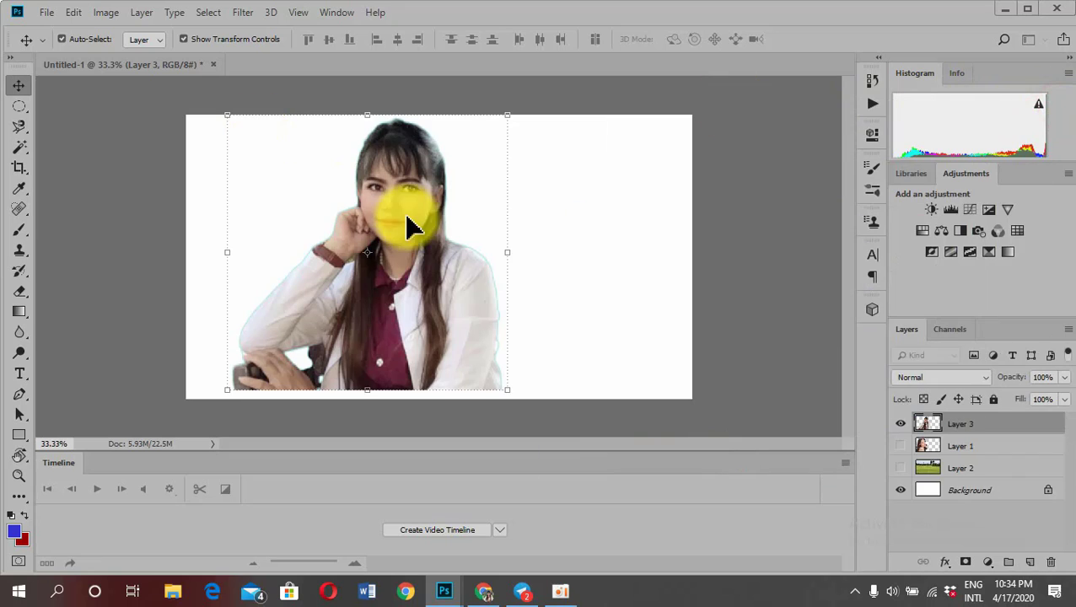
Open ricefield_bmc-02.jpg.
left_click(48, 12)
left_click(34, 41)
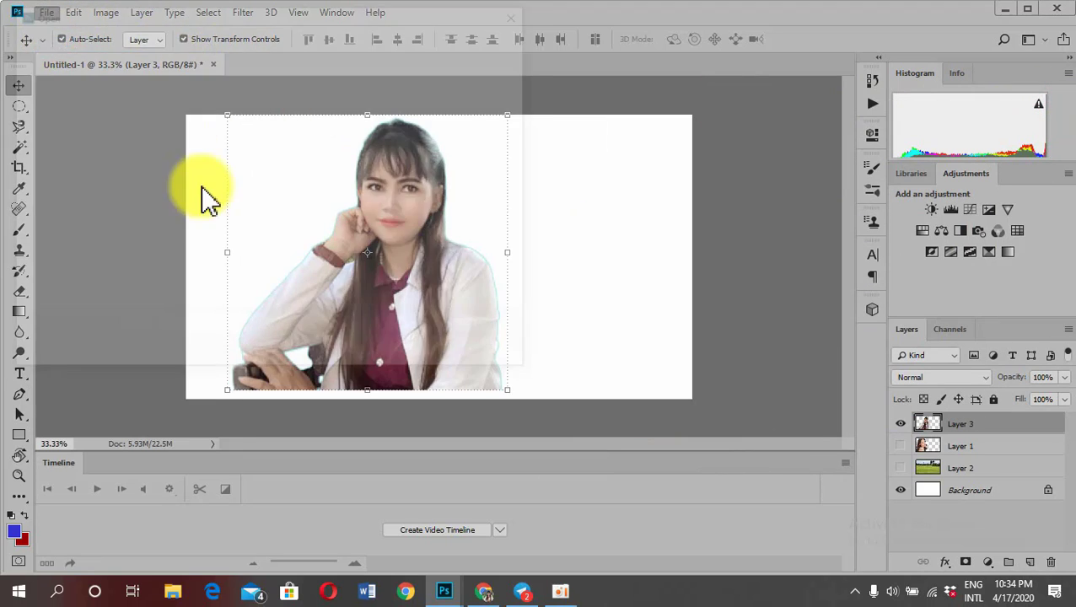
scroll(253, 168, "down", 5)
scroll(287, 179, "down", 2)
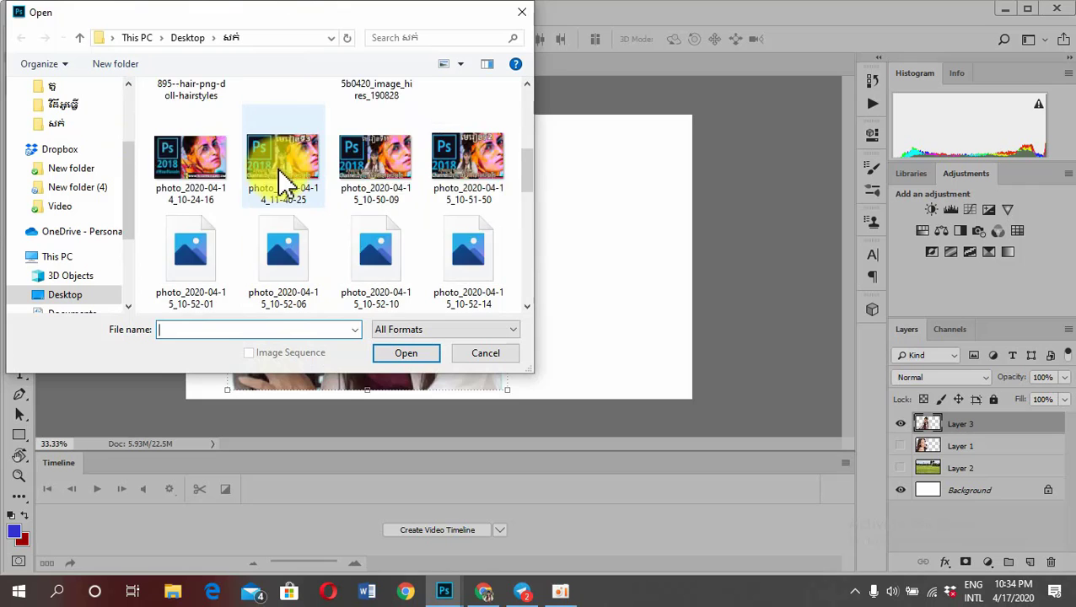
scroll(287, 179, "down", 3)
scroll(283, 177, "down", 3)
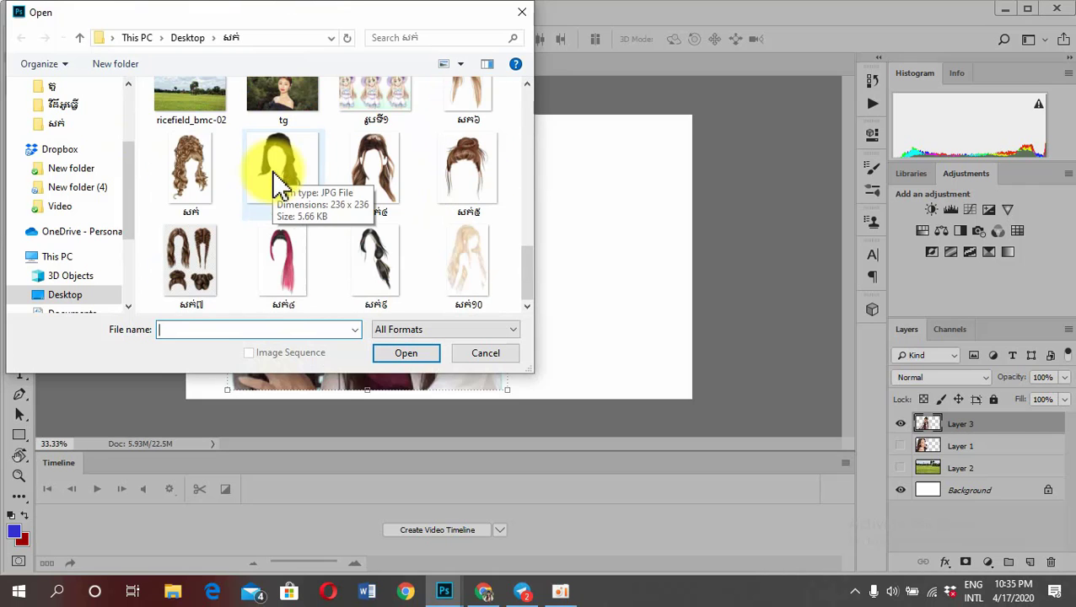
left_click(187, 108)
left_click(408, 358)
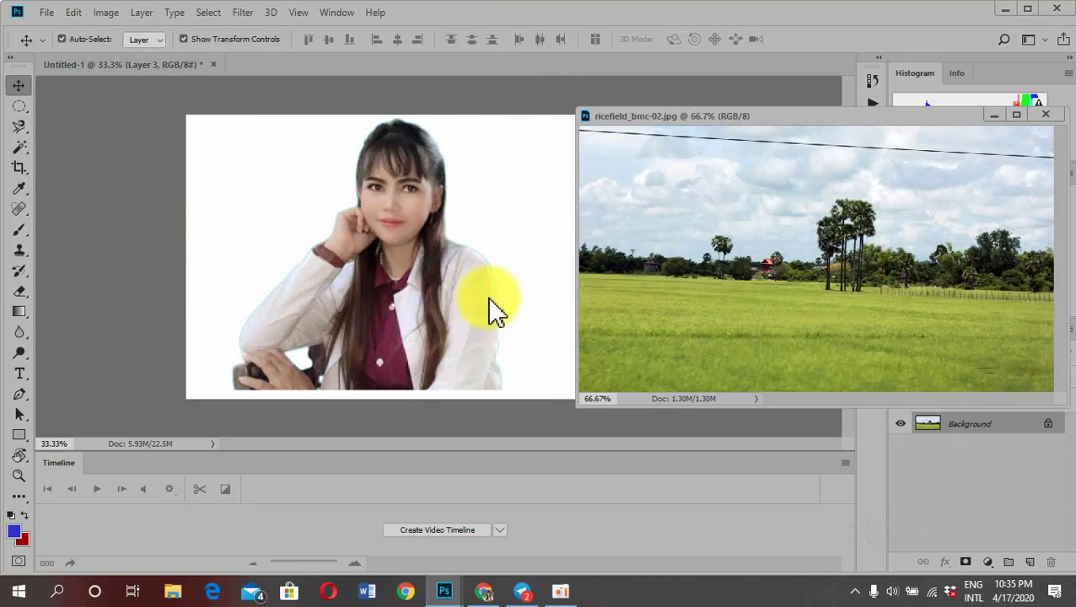
Drag the rice-field image onto Untitled-1 as a new layer and minimize its window.
left_click_drag(823, 135, 884, 133)
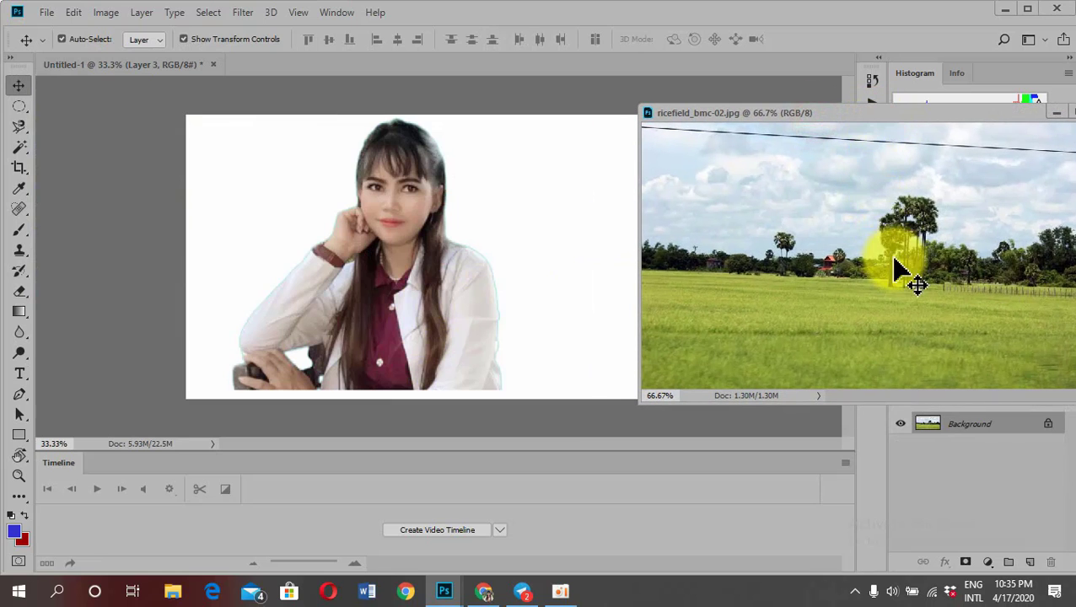
left_click_drag(894, 269, 472, 253)
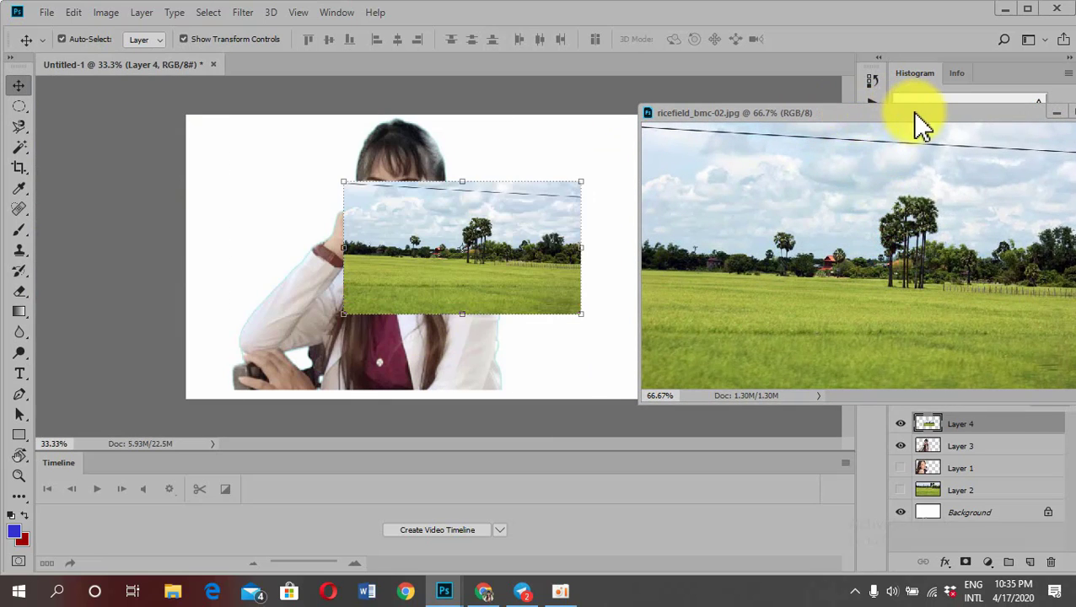
left_click_drag(917, 116, 839, 129)
left_click(980, 129)
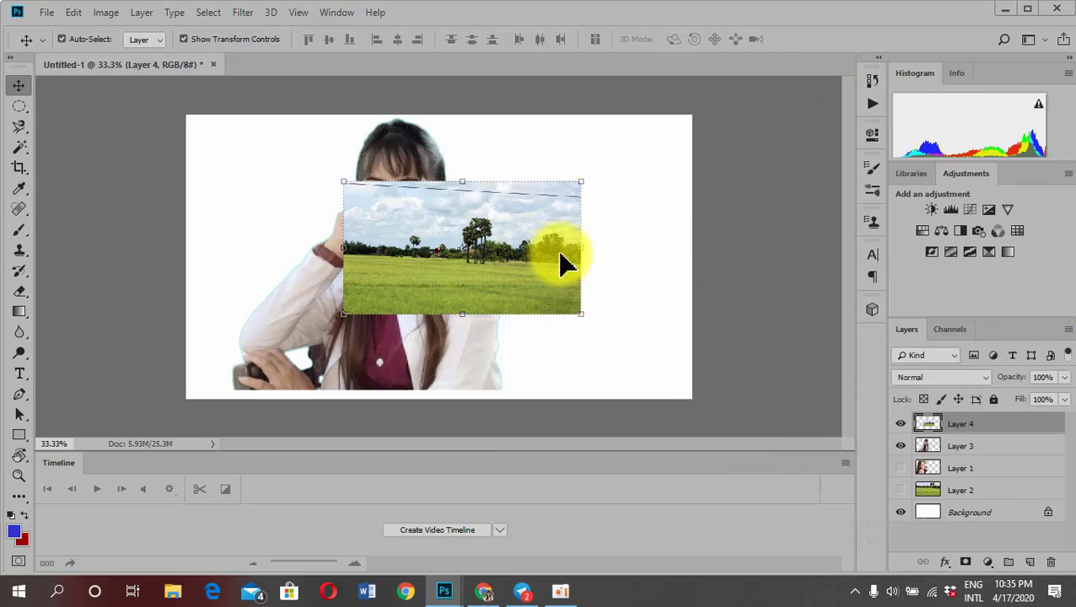
Stretch the rice-field layer to cover the whole canvas and commit the resize.
key("ctrl+t")
left_click_drag(577, 312, 1057, 588)
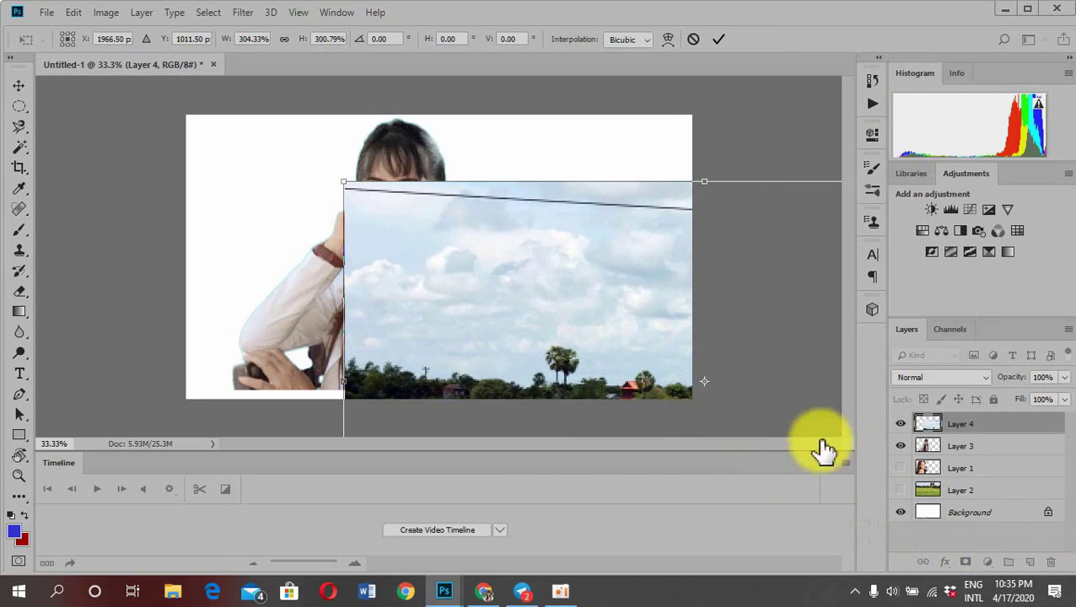
mouse_move(639, 371)
left_mouse_down()
mouse_move(574, 359)
mouse_move(492, 317)
mouse_move(497, 308)
mouse_move(425, 300)
mouse_move(386, 187)
mouse_move(398, 252)
mouse_move(264, 268)
left_mouse_up()
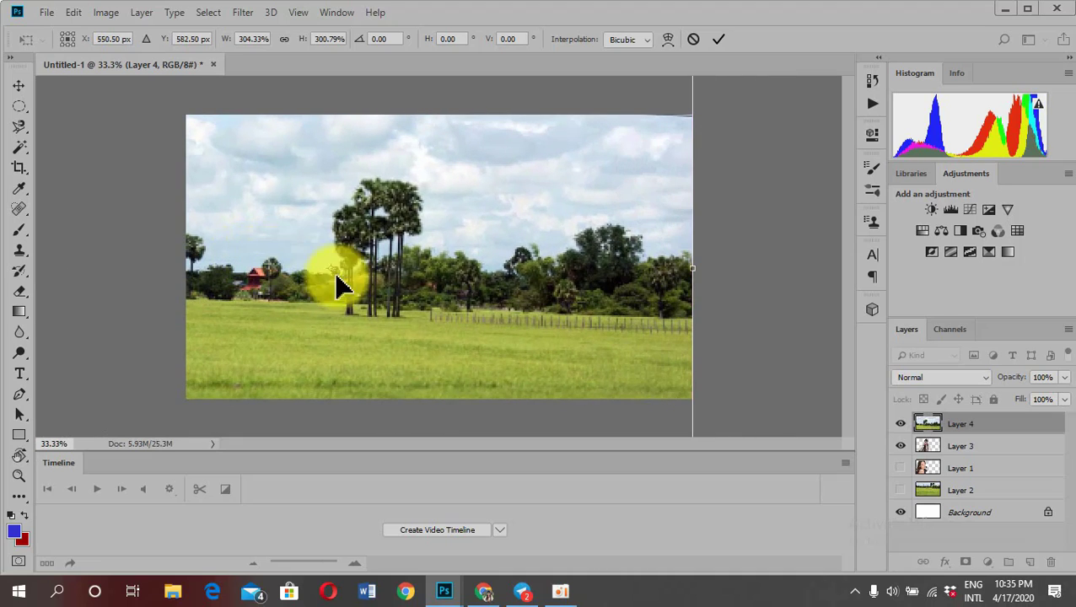
left_click(716, 40)
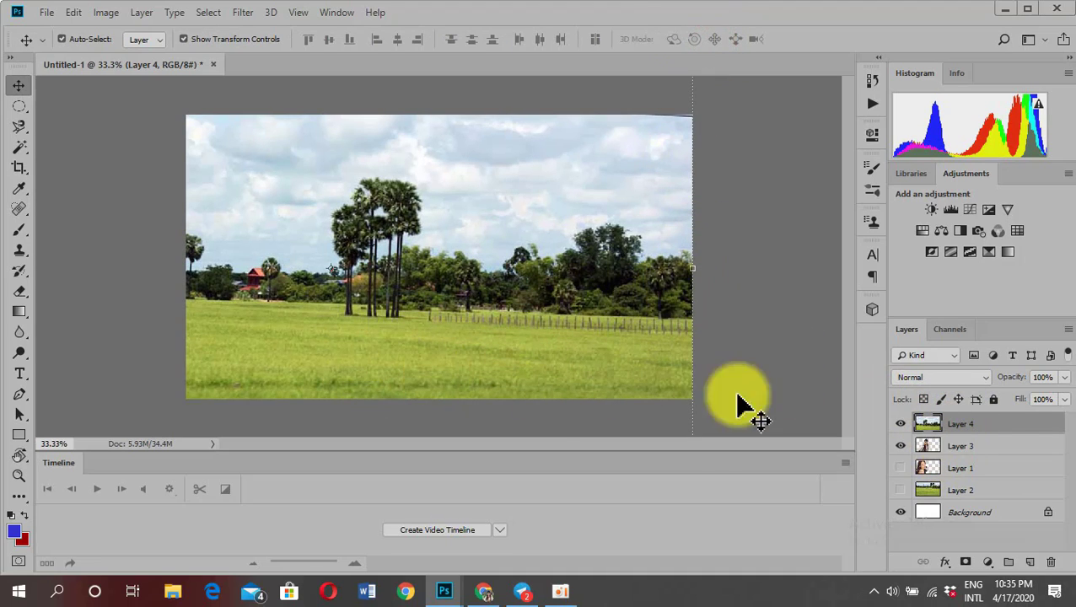
Move the woman's layer above the rice-field layer and enlarge her slightly.
left_click_drag(974, 453, 955, 426)
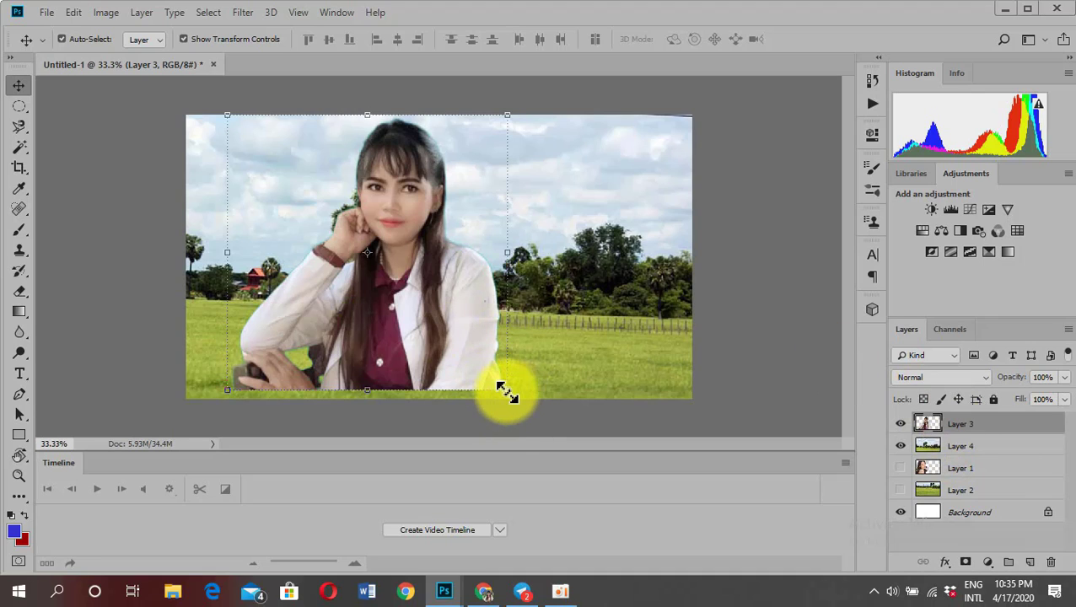
left_click_drag(507, 389, 516, 398)
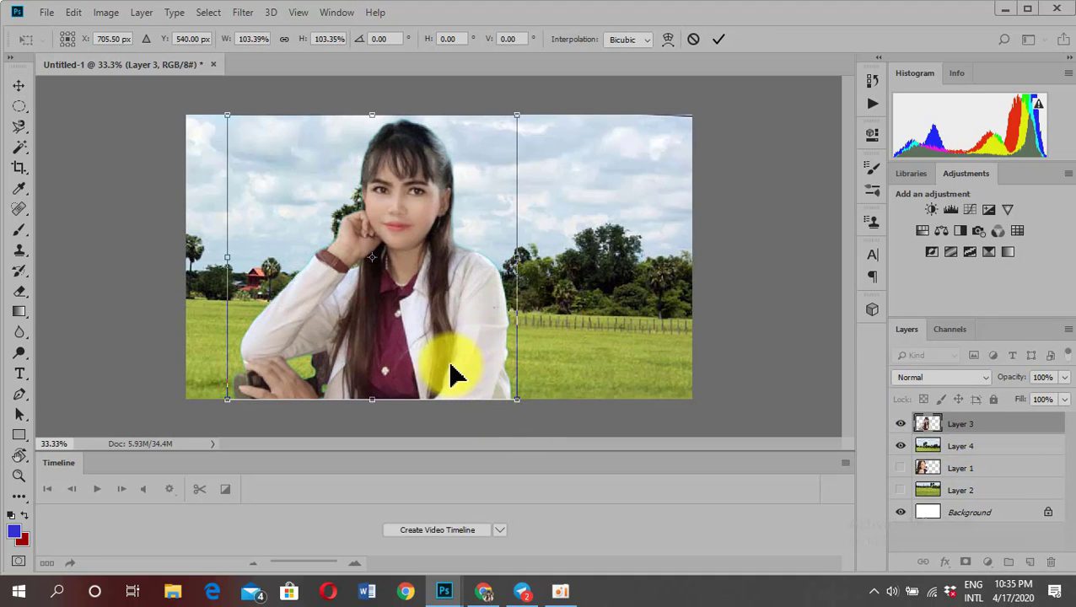
left_click_drag(432, 353, 484, 334)
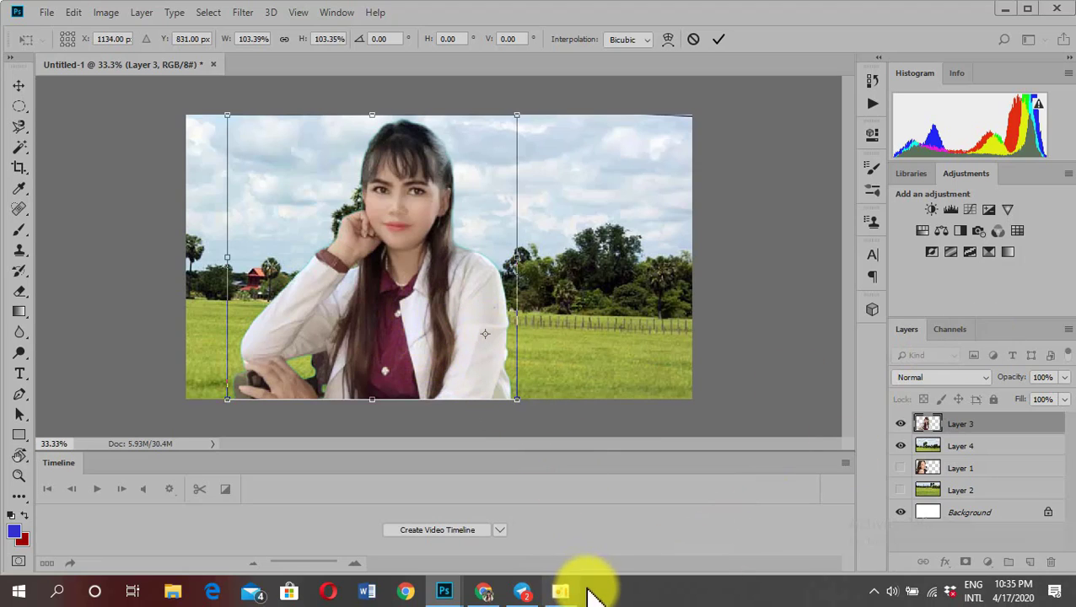
left_click(562, 594)
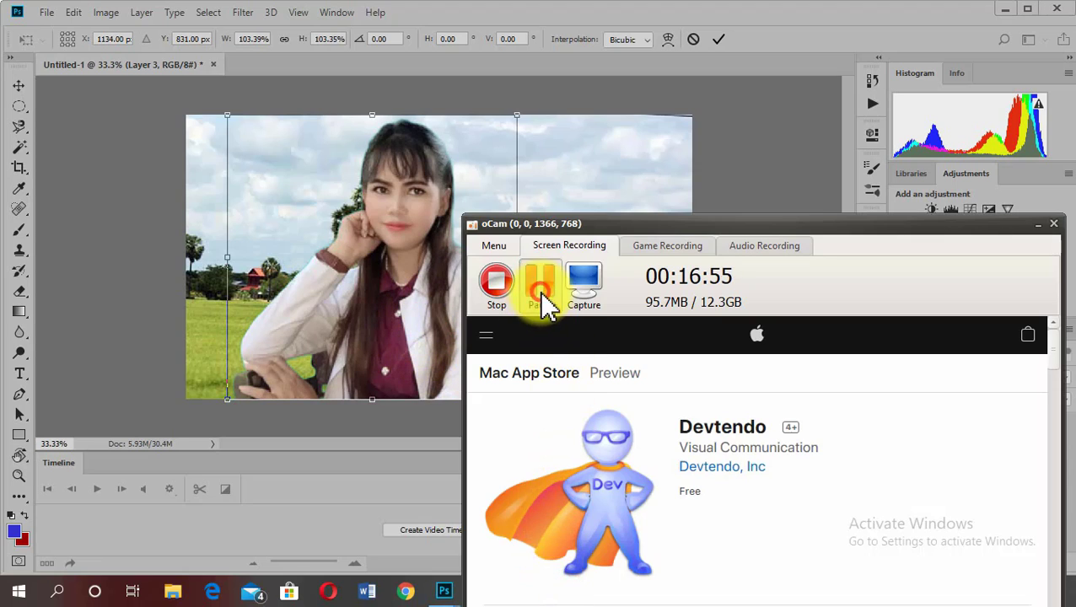
left_click(1037, 225)
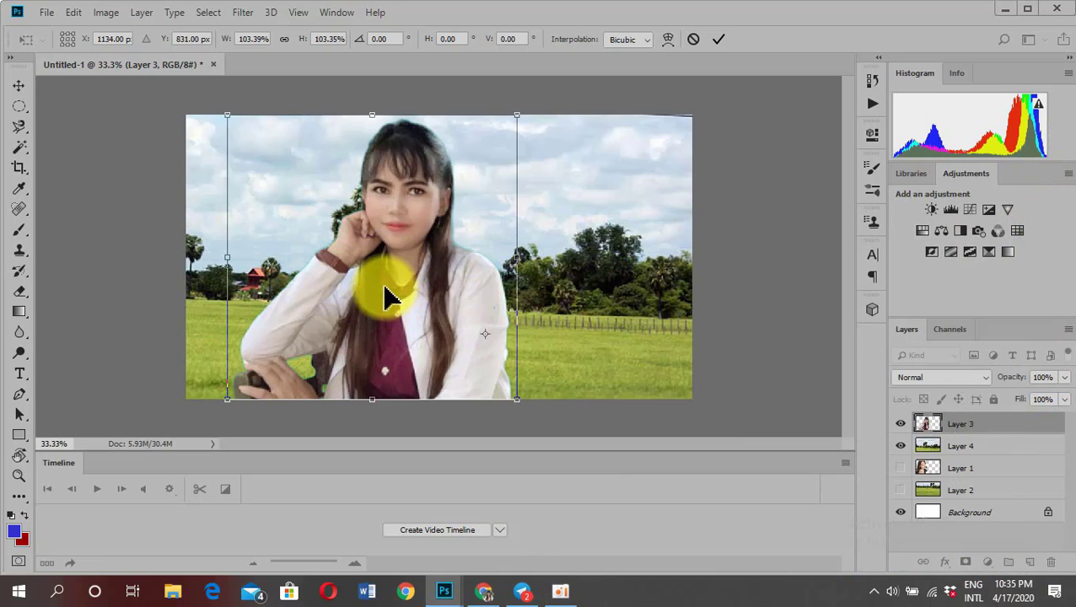
left_click(715, 39)
Place the woman on the right side, stretched to the full canvas height, and apply the transform.
mouse_move(433, 233)
left_mouse_down()
mouse_move(498, 220)
mouse_move(613, 244)
left_mouse_up()
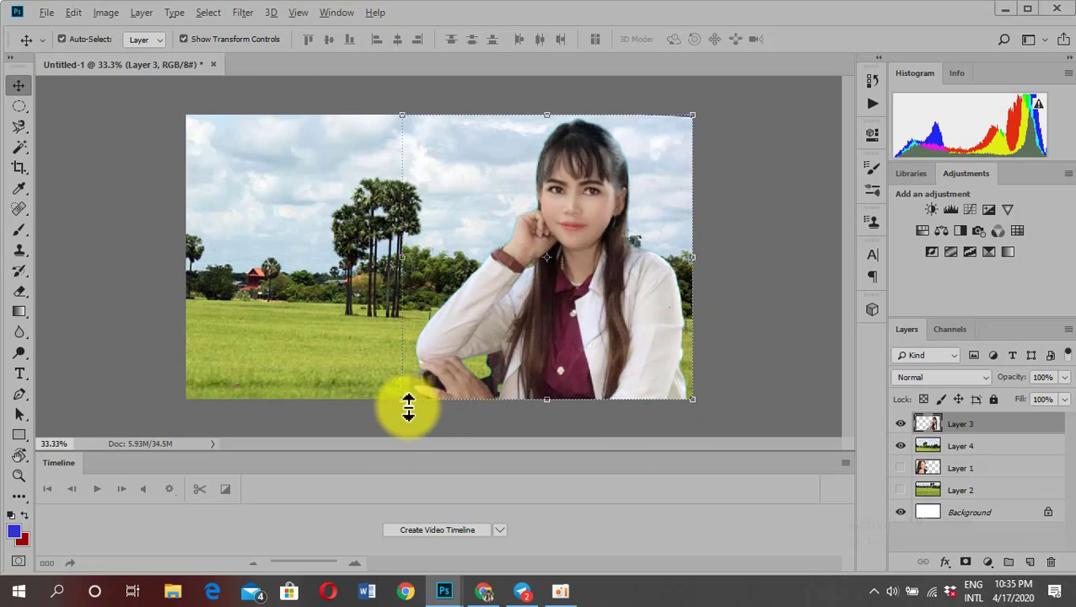
left_click_drag(402, 400, 419, 385)
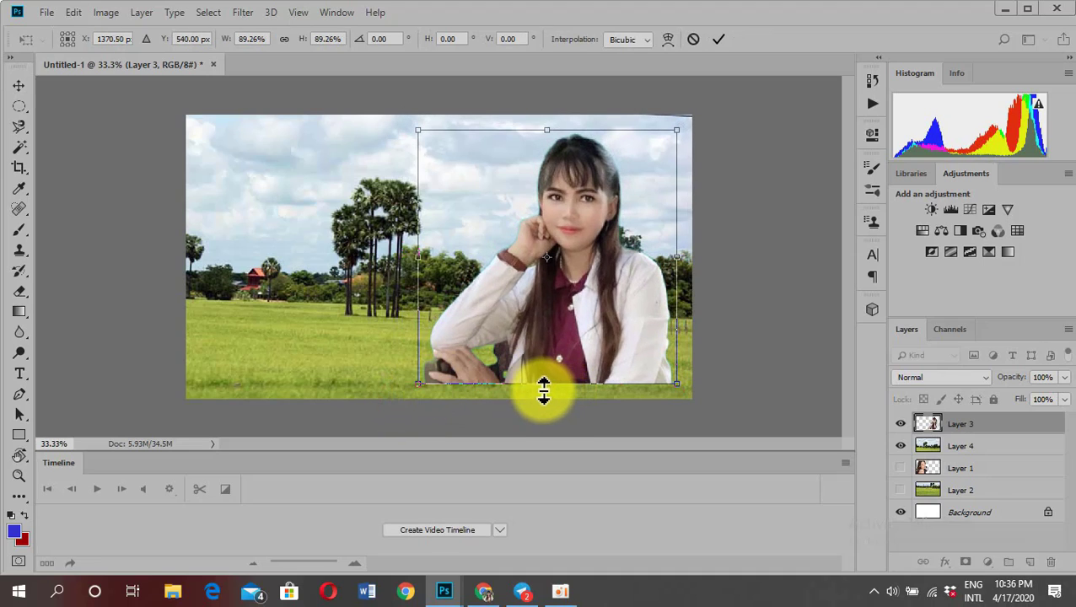
left_click_drag(549, 383, 550, 398)
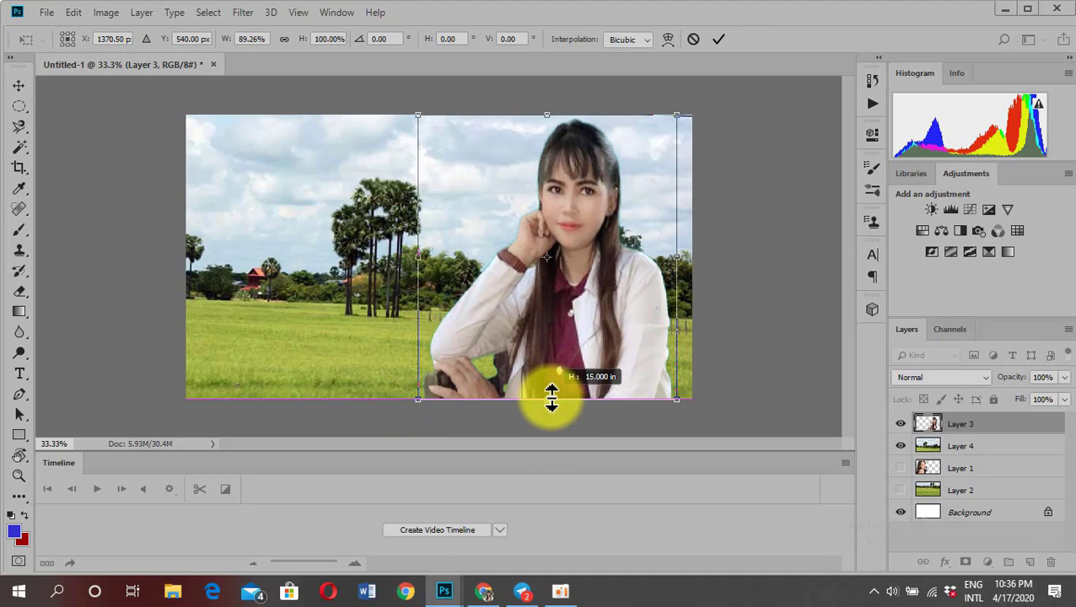
left_click_drag(569, 354, 586, 355)
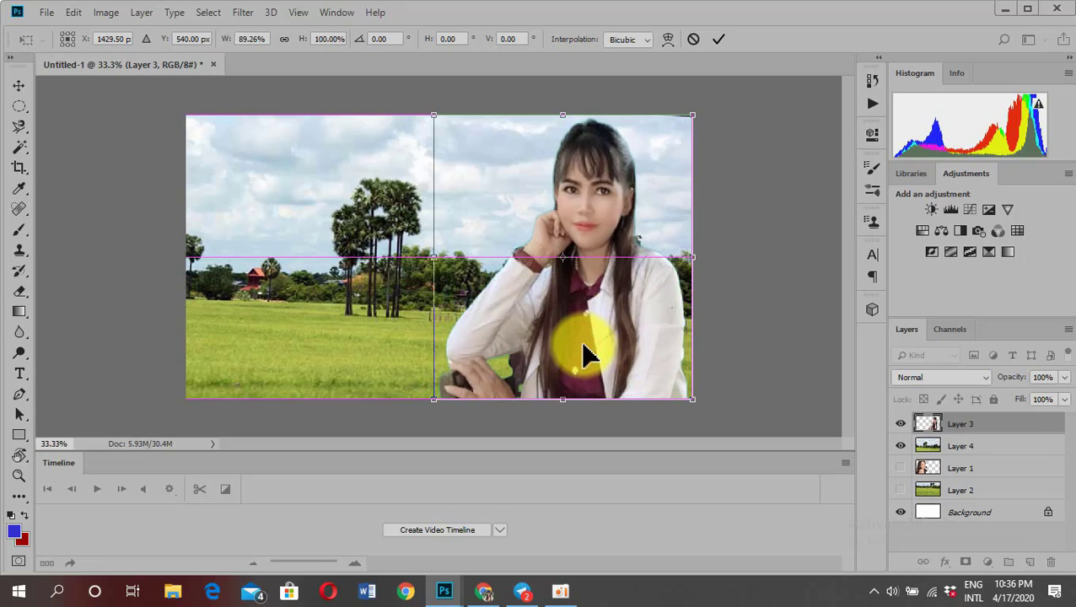
left_click(722, 39)
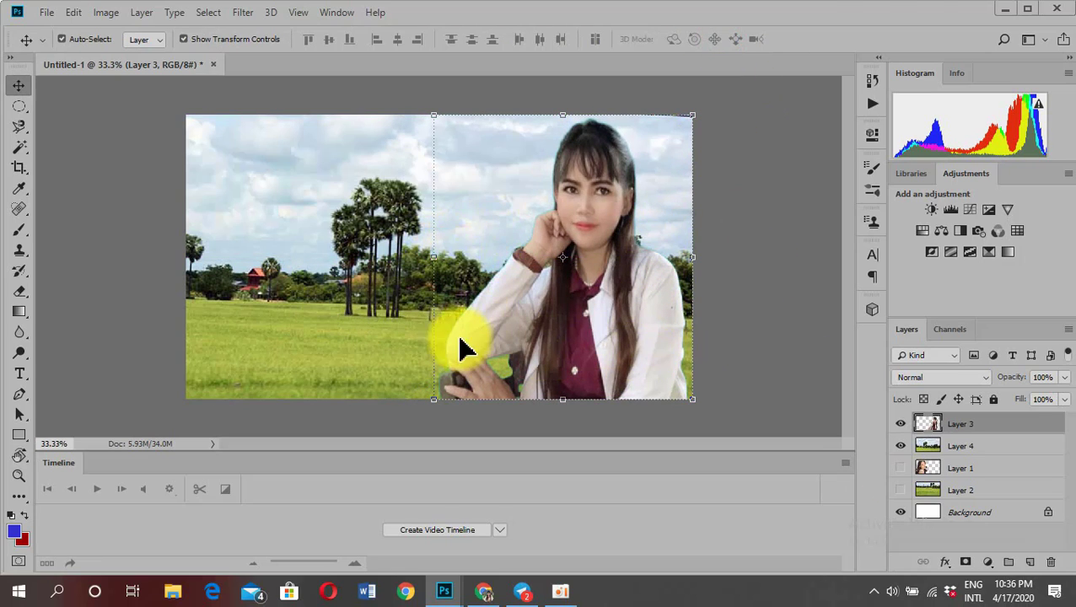
left_click(738, 347)
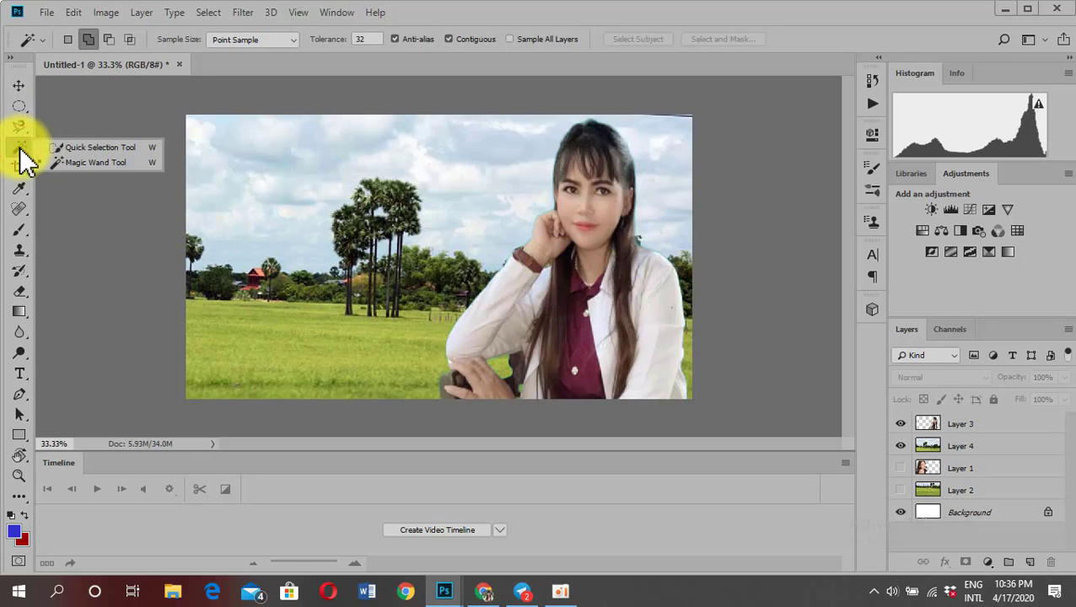
Make the Magic Wand Tool the active tool, switching back from Quick Selection.
left_click_drag(19, 147, 83, 162)
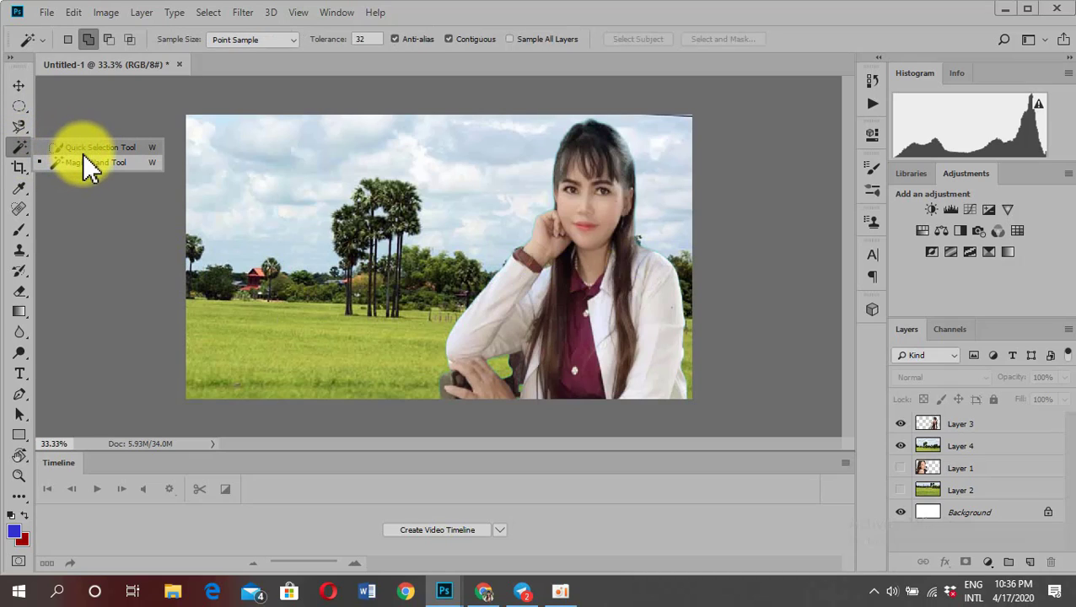
key("shift+w")
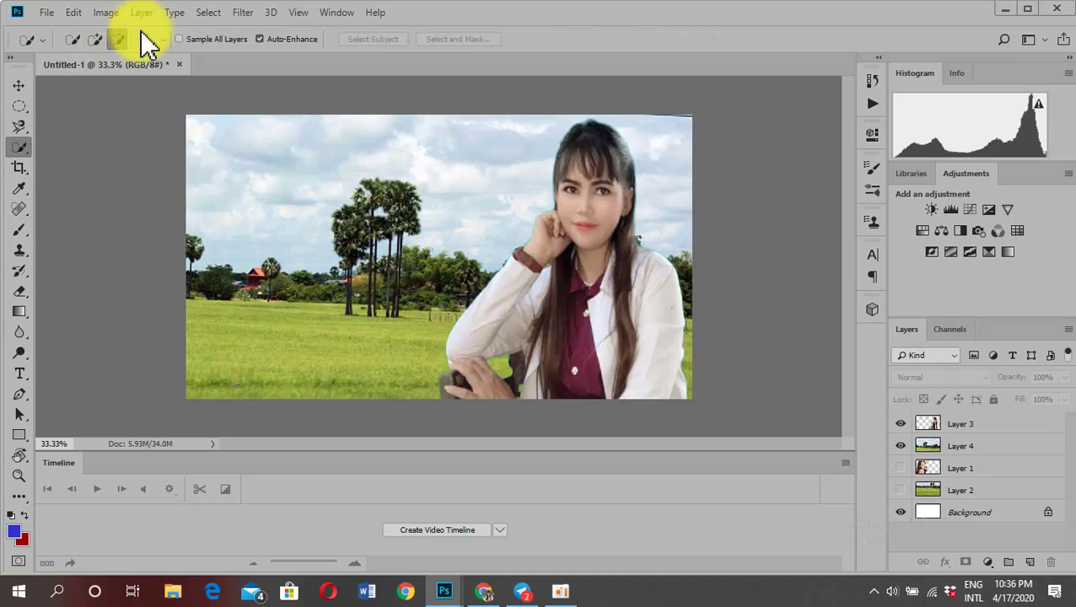
left_click_drag(20, 151, 80, 162)
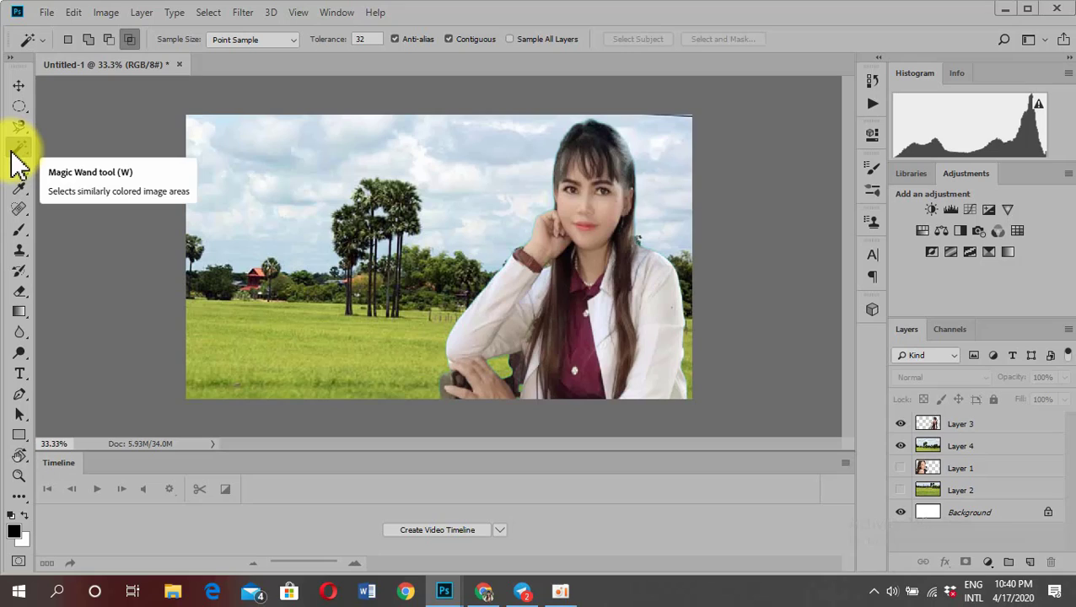
mouse_move(16, 153)
left_mouse_down()
mouse_move(107, 120)
mouse_move(187, 185)
left_mouse_up()
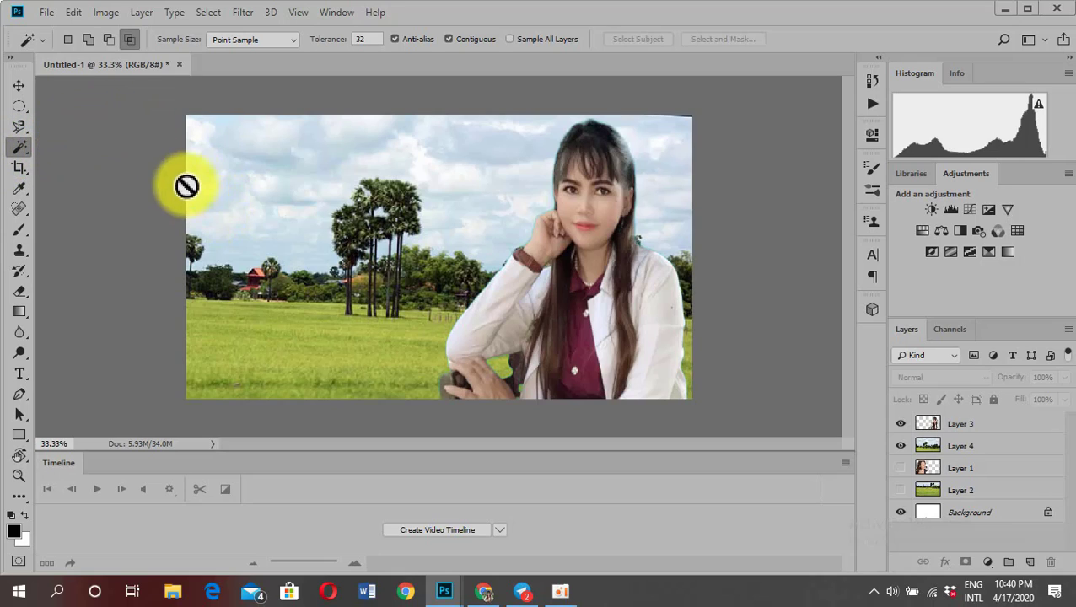